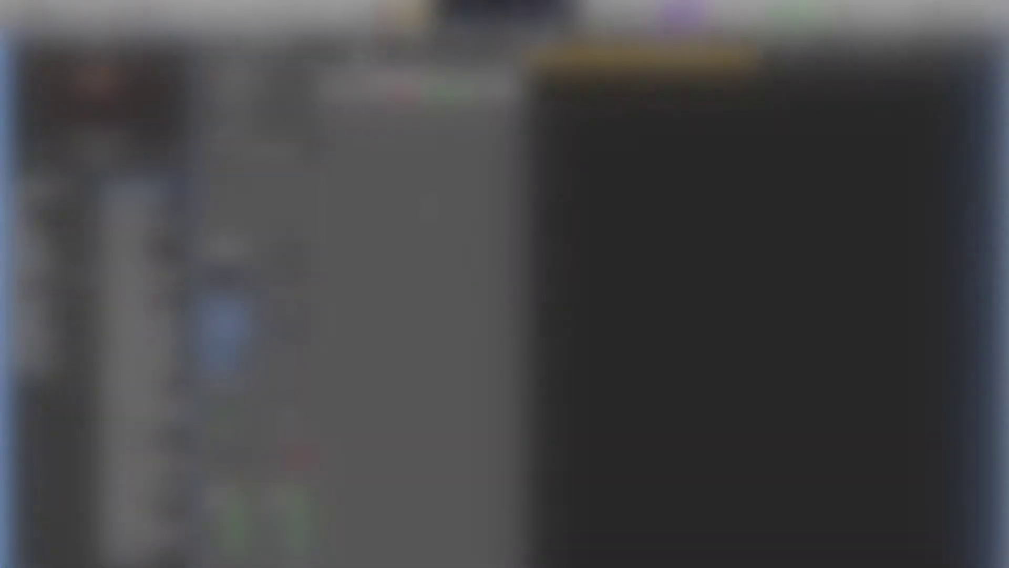
Record an eight-bar melody on the 70s Analog Lead track and browse the electronic drum kits in the library
key(r)
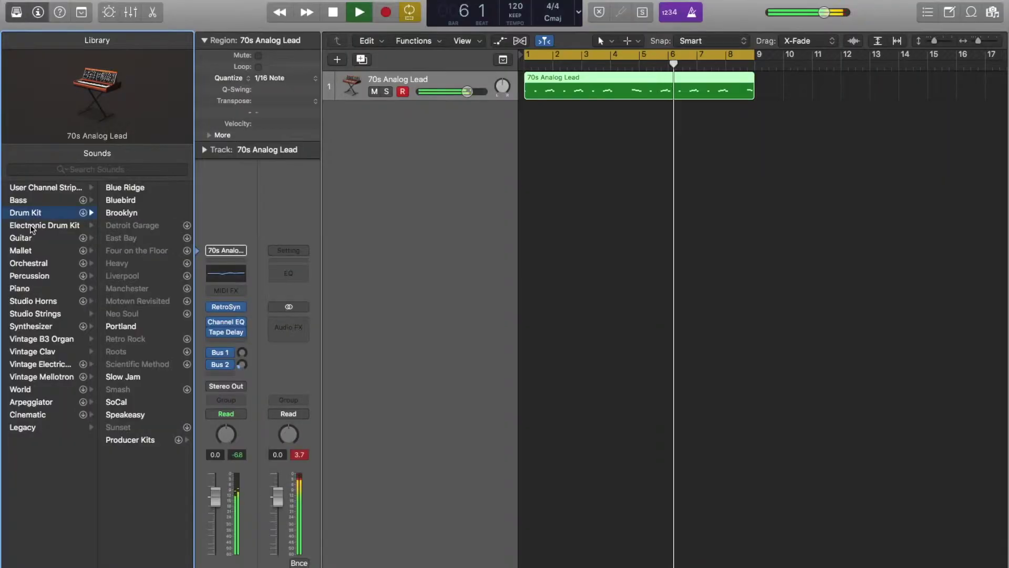
click(31, 226)
click(135, 199)
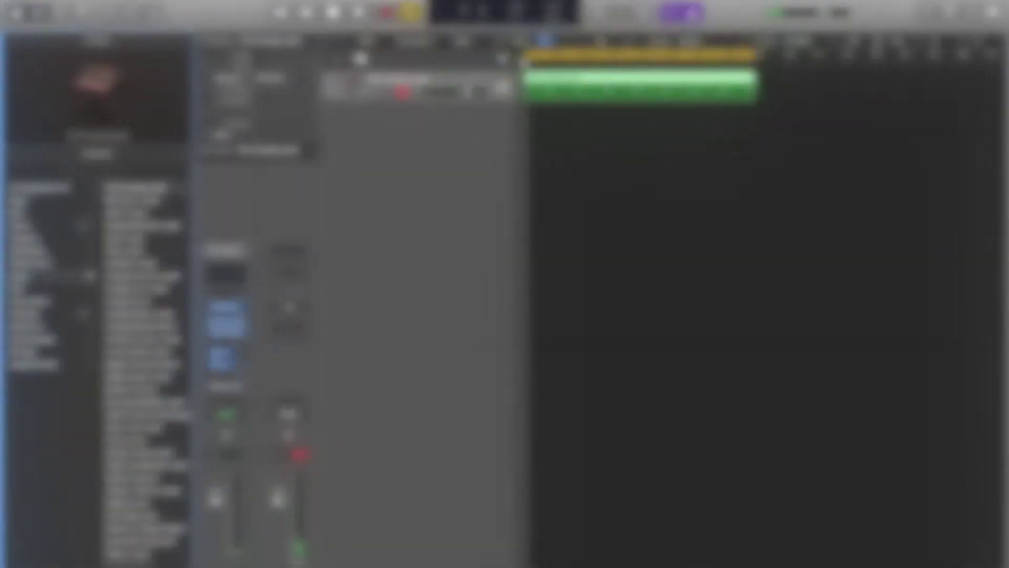
Add a software instrument track and load the Minimal Glitch drum machine patch onto it
click(337, 59)
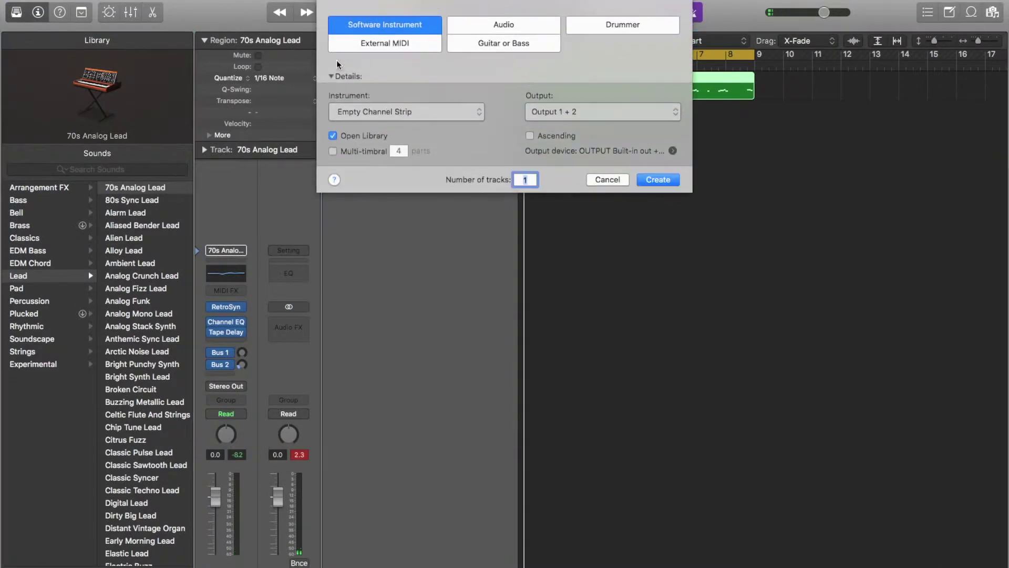
click(647, 181)
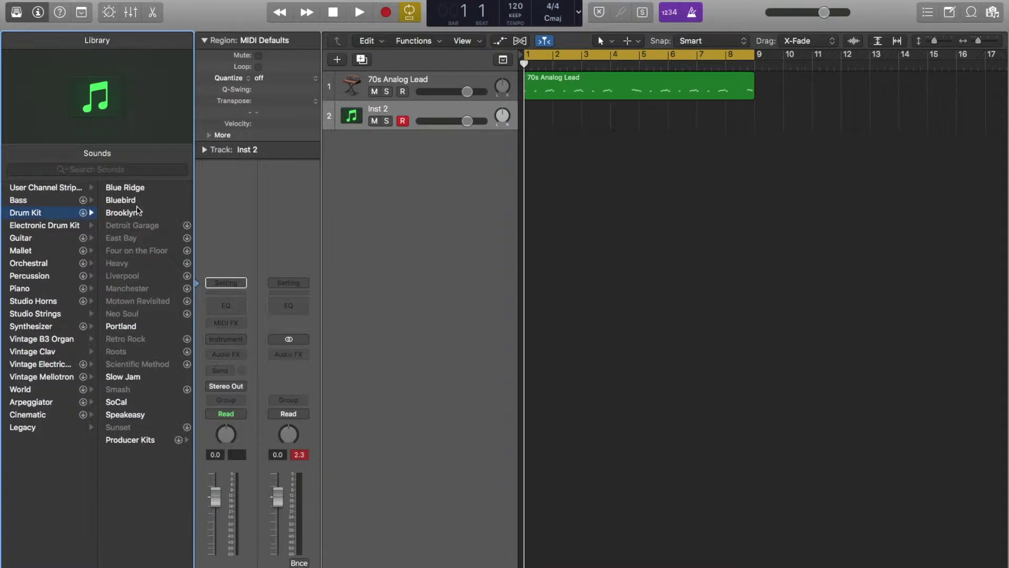
click(21, 199)
click(31, 225)
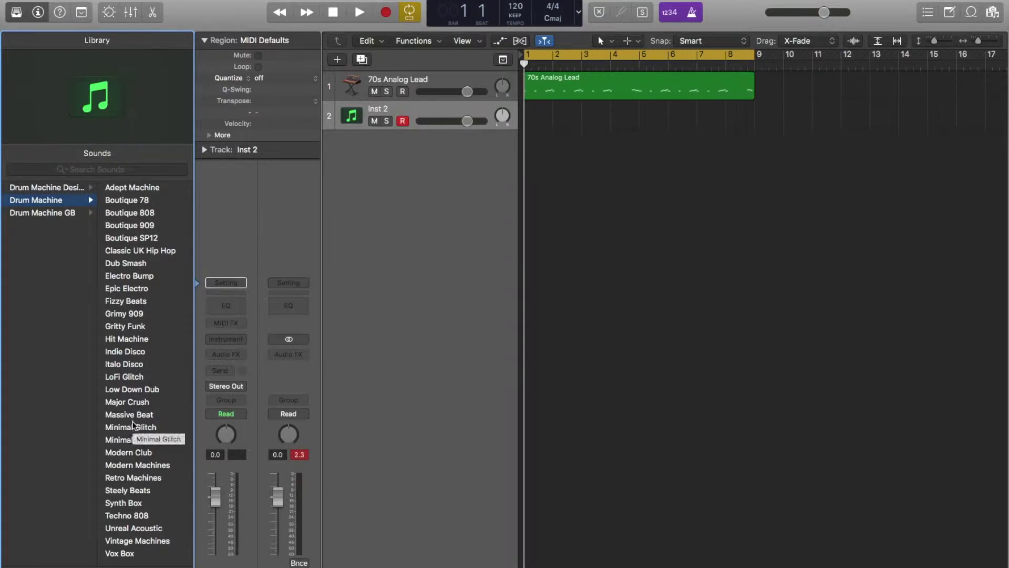
click(143, 440)
click(148, 429)
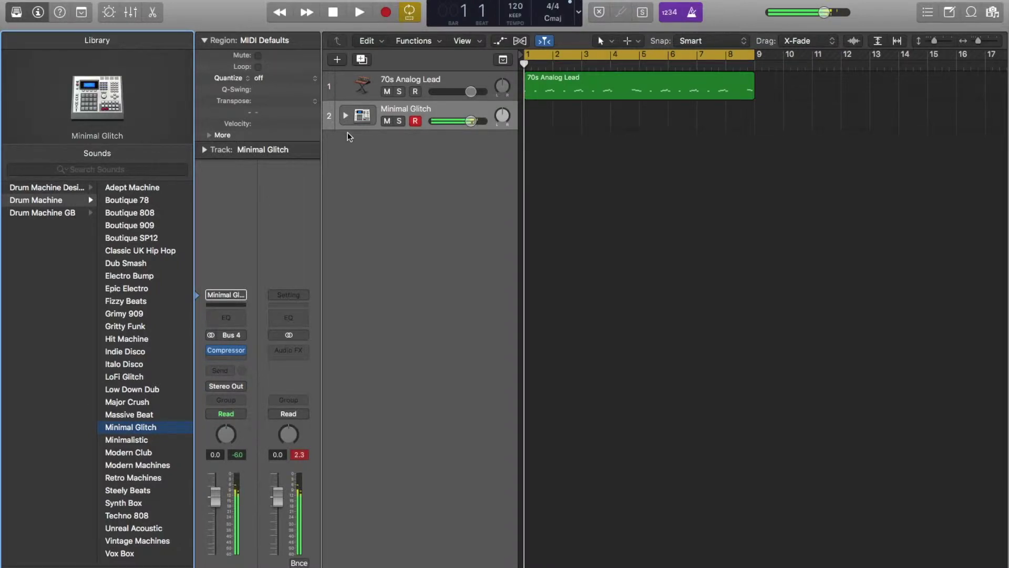
Record an eight-bar beat on the Minimal Glitch track and quantize its region to 1/16 Note
click(567, 116)
key(r)
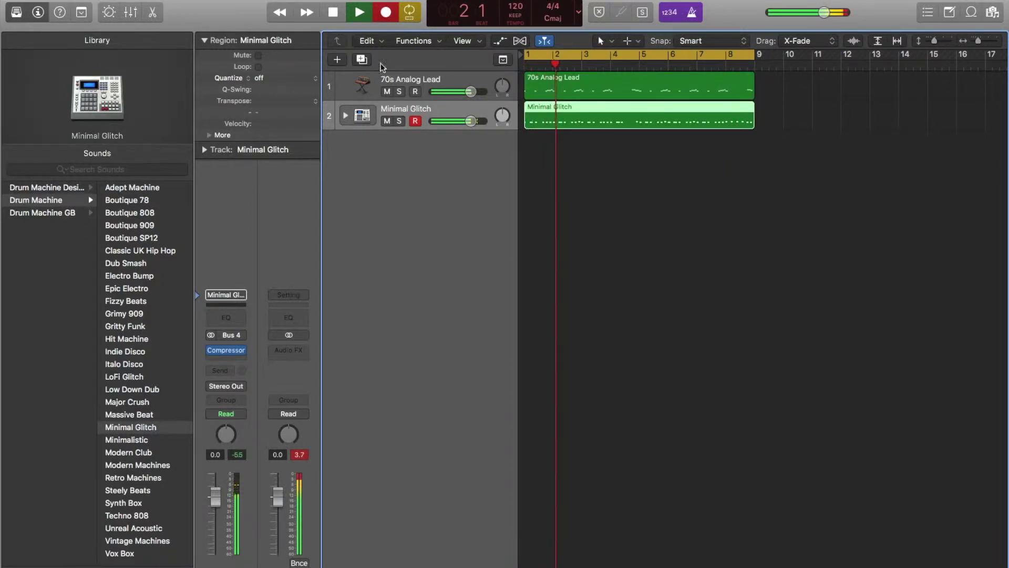
click(260, 78)
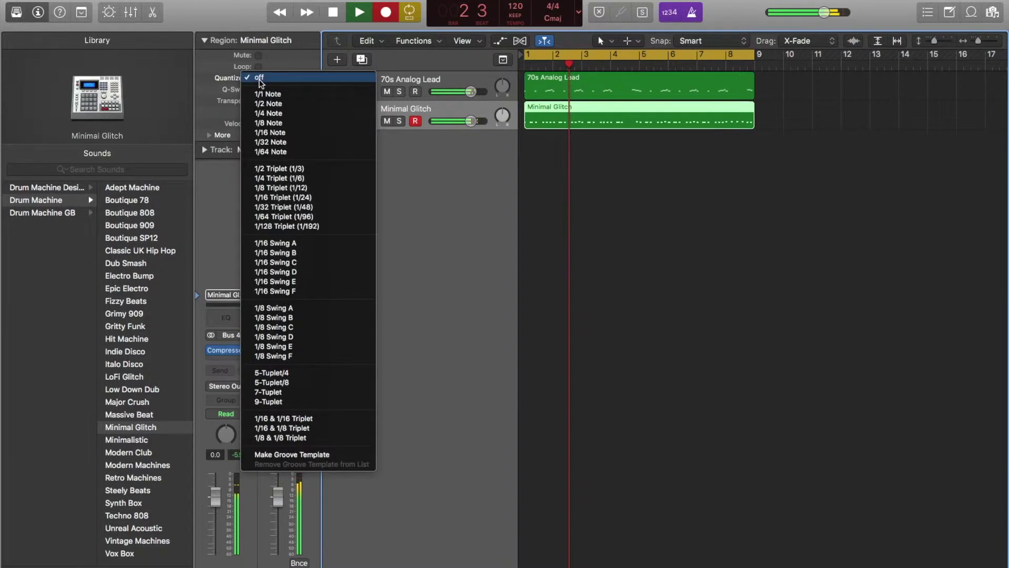
click(268, 132)
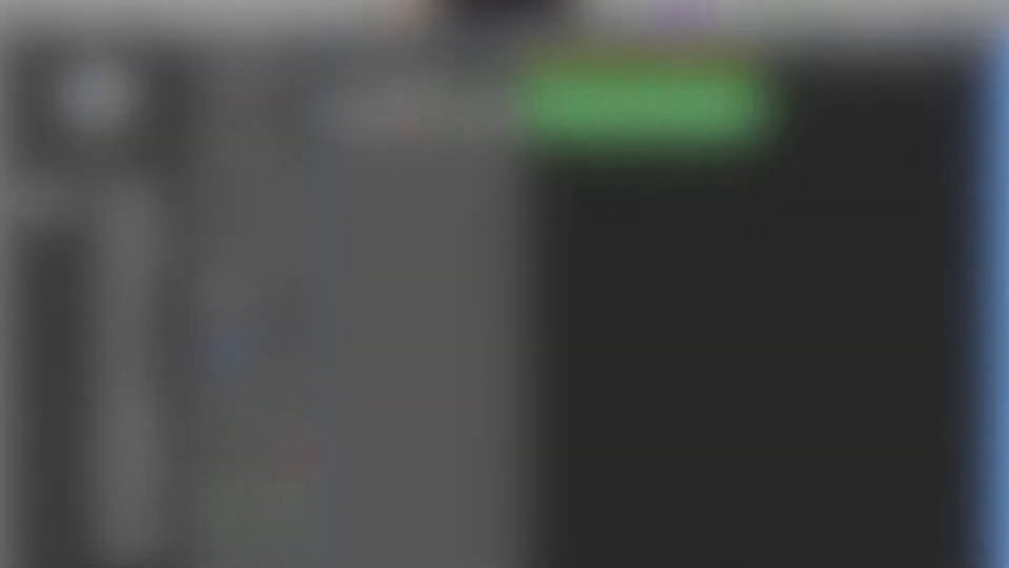
Add another software instrument track and load the Droplets patch from the Arpeggiator's Synth Layers, auditioning Crystal Drops first
click(336, 59)
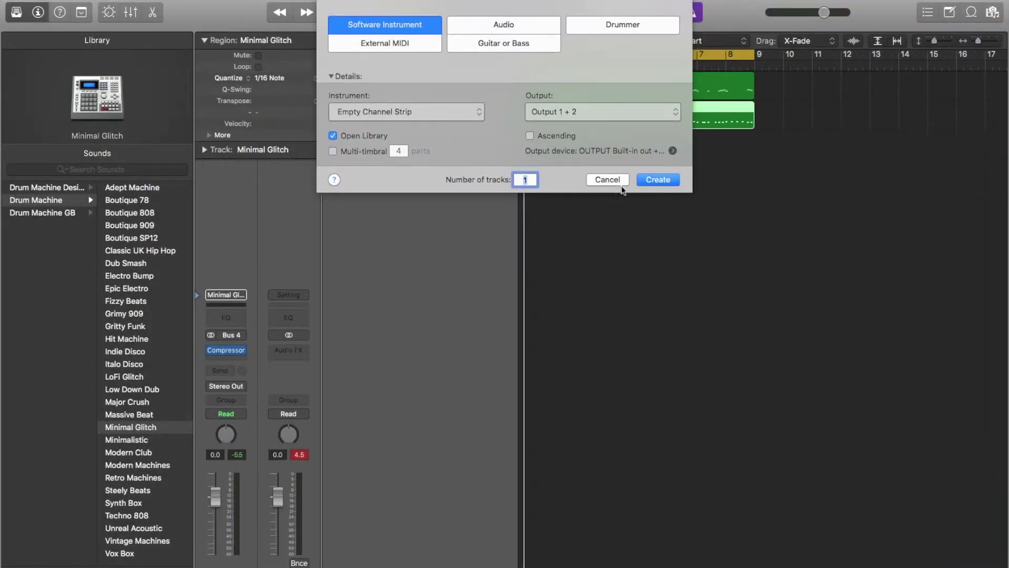
click(662, 178)
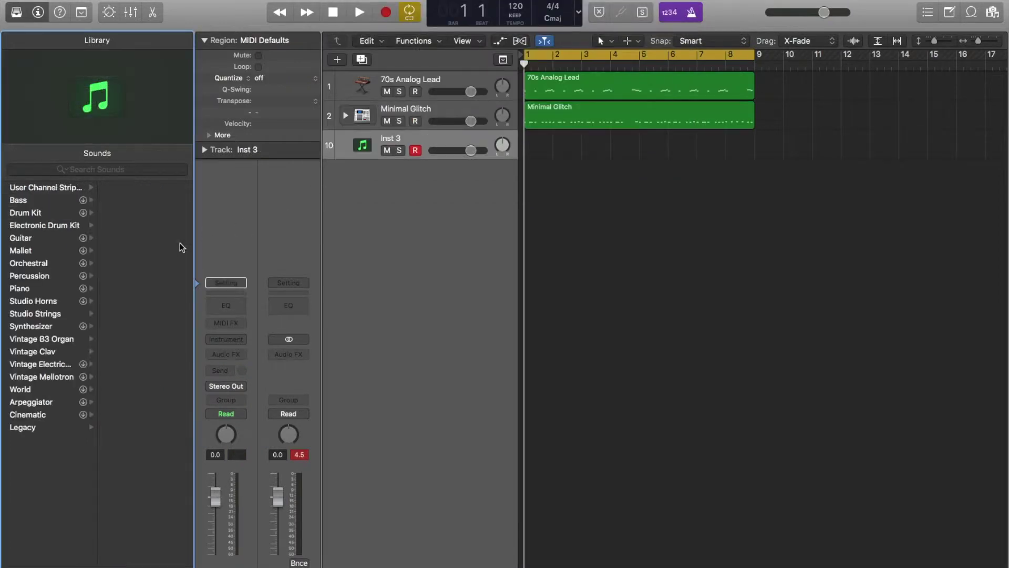
click(33, 402)
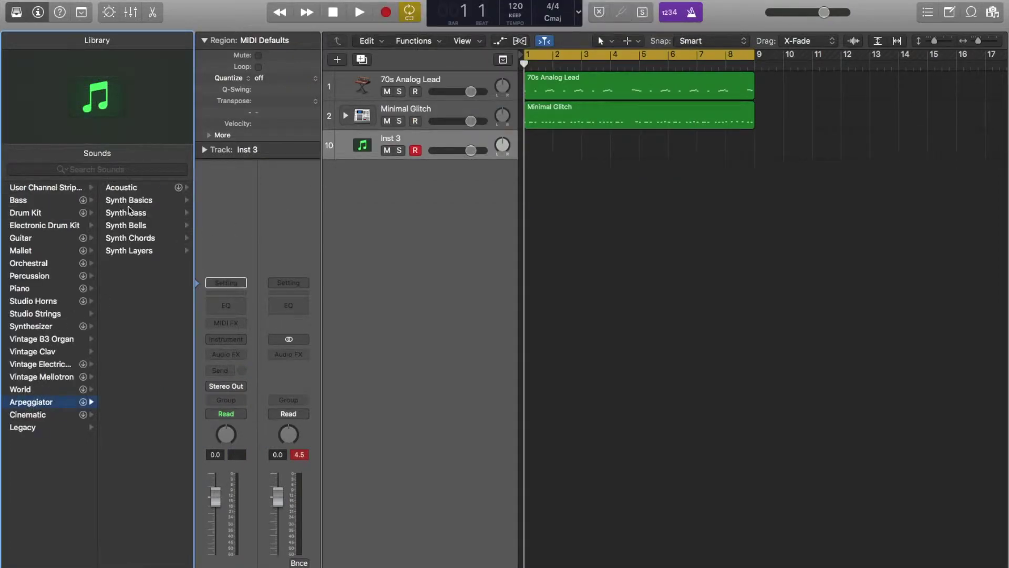
click(128, 251)
click(131, 247)
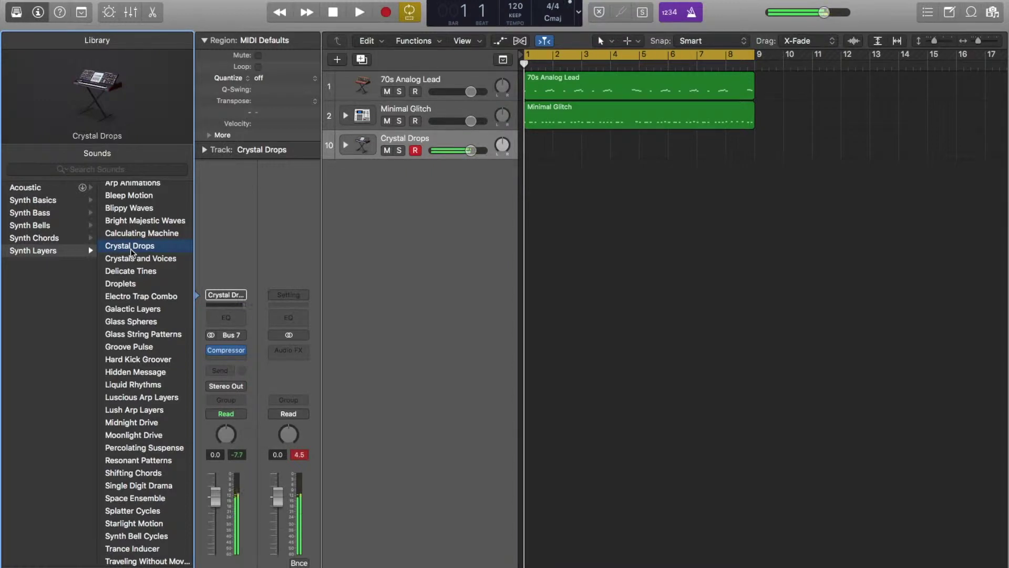
click(136, 261)
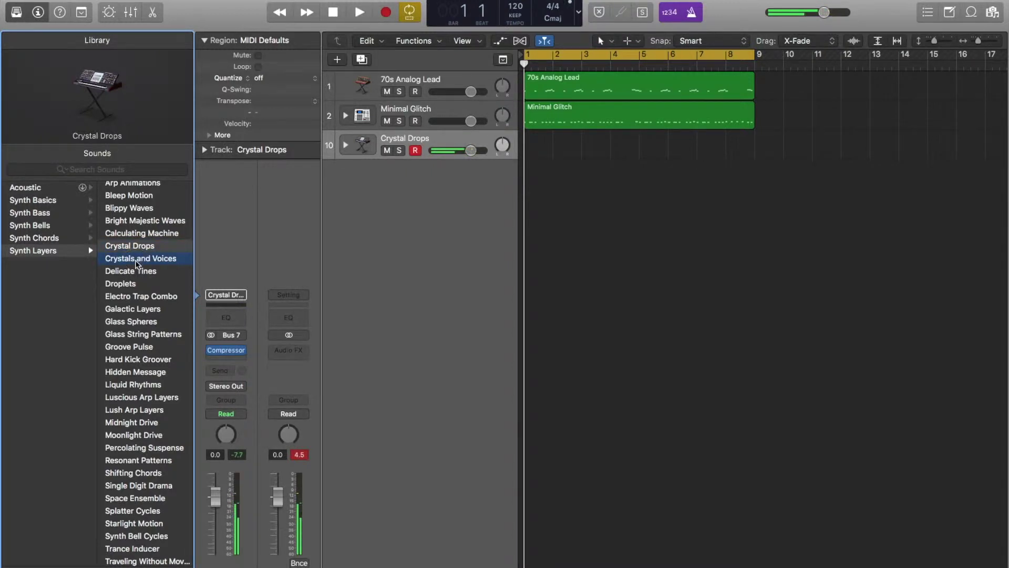
click(135, 285)
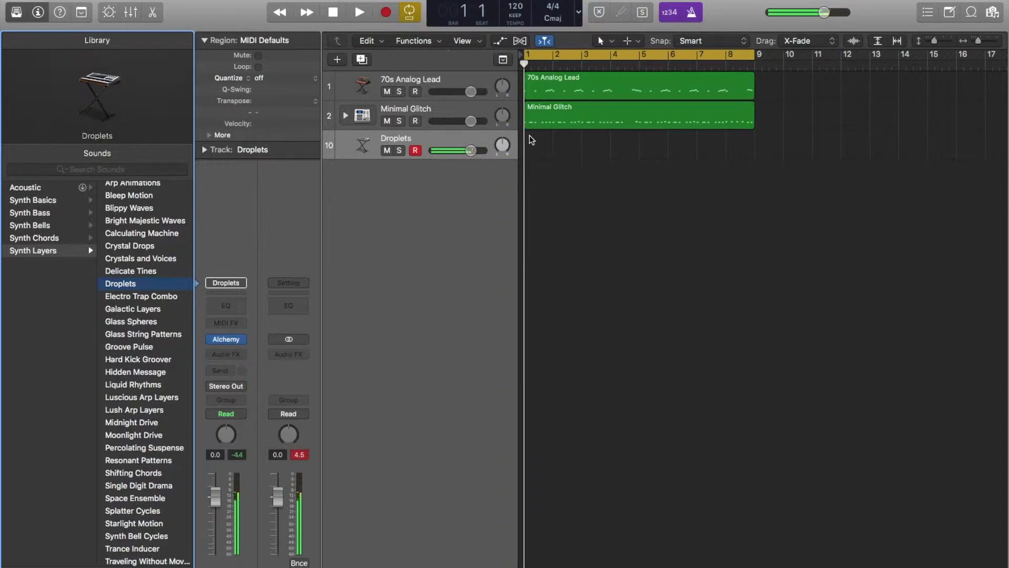
Record a sustained part on the Droplets track from bar 1 and open the recorded region in the Piano Roll
key(r)
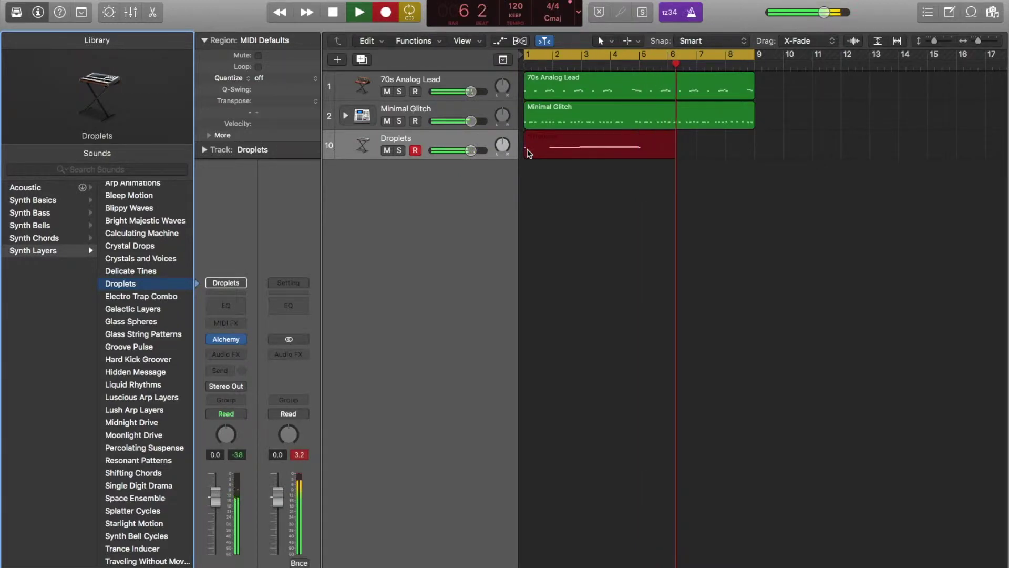
key(space)
double_click(645, 151)
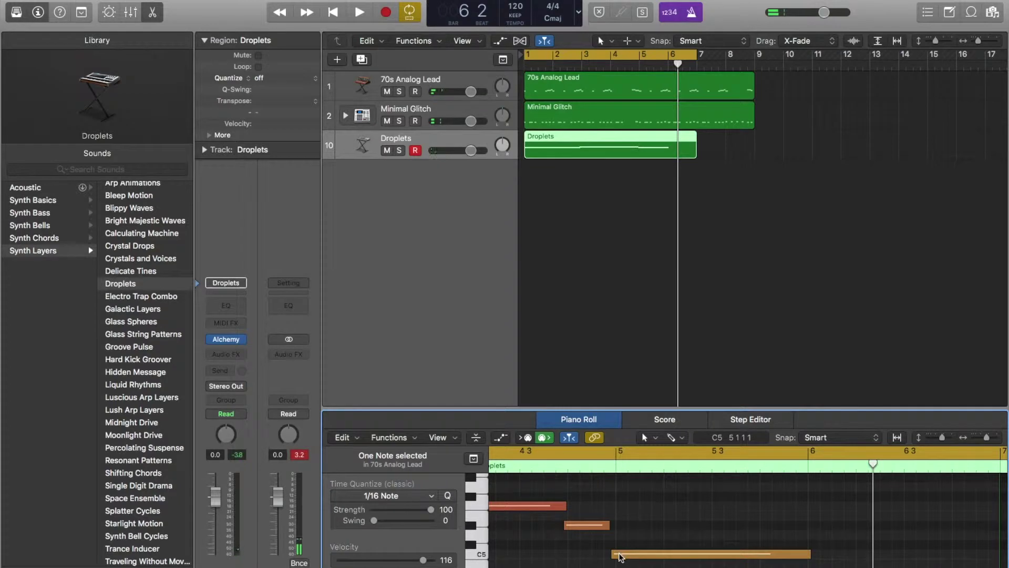
Select all notes in the Droplets region and quantize them to 1/8 Note
click(652, 488)
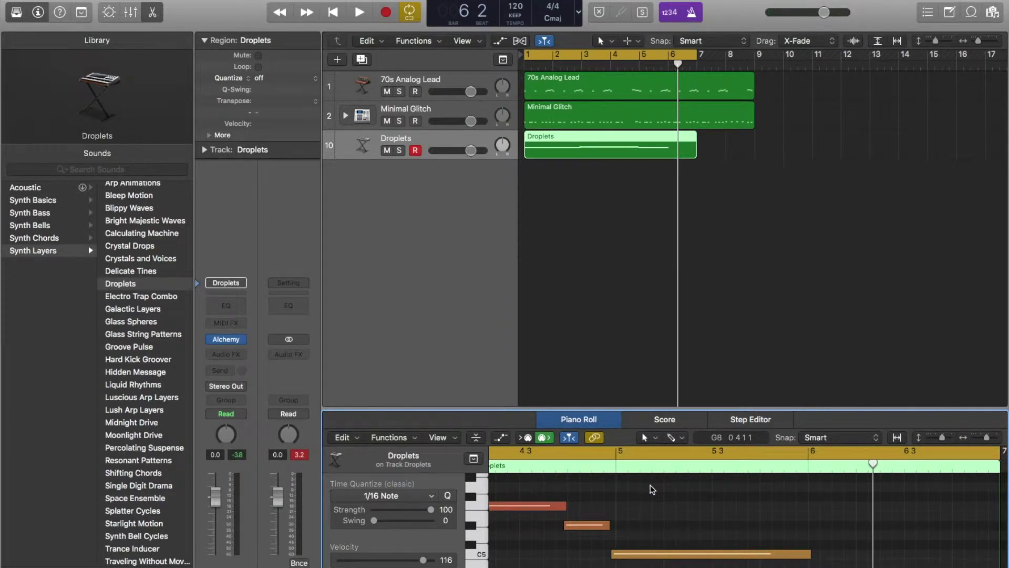
key(super+a)
click(447, 496)
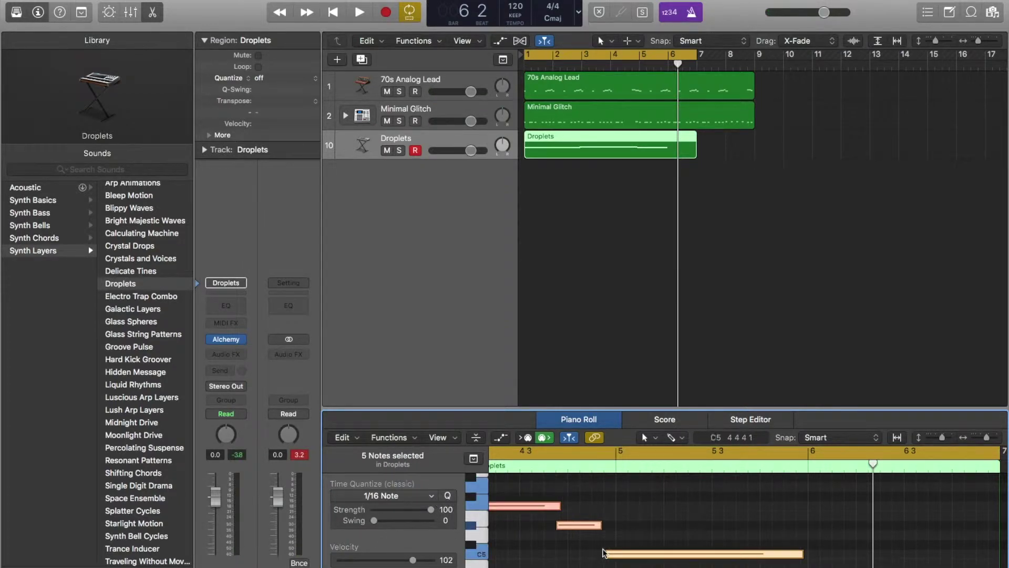
click(415, 495)
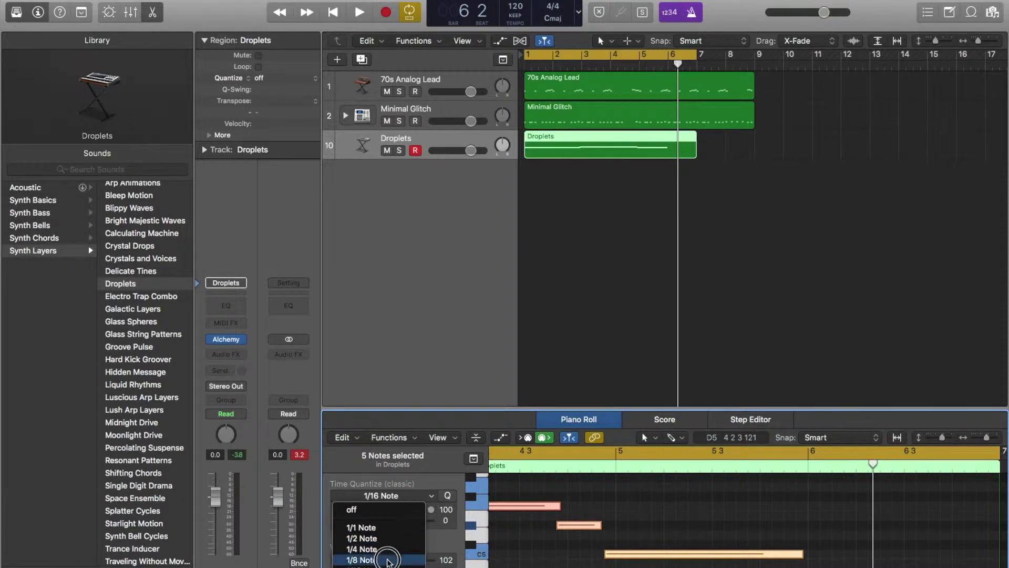
click(383, 559)
click(447, 495)
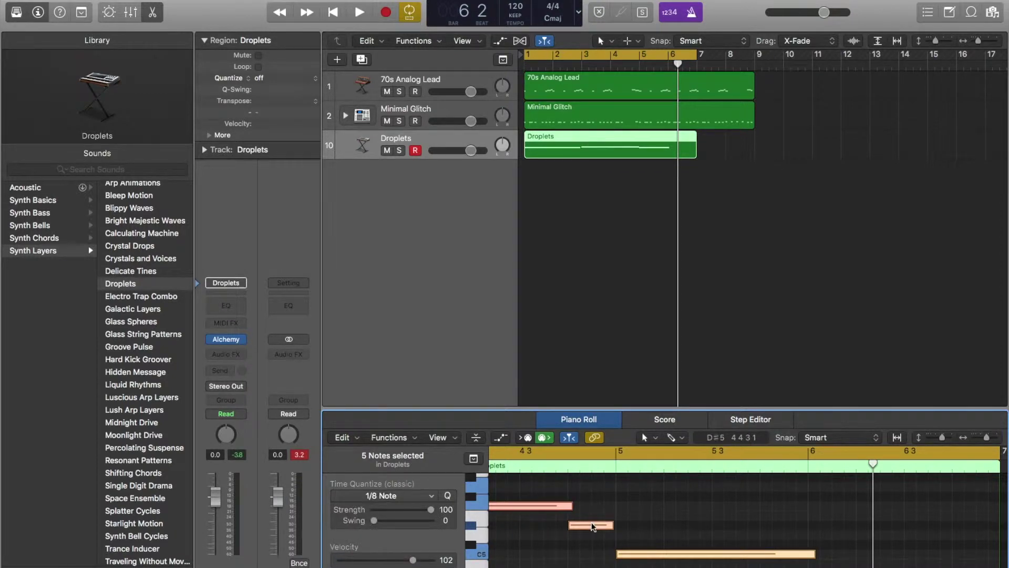
Extend the Droplets region and its last C5 note to the end of bar 8, matching the other two regions
click(657, 520)
key(super+Left)
key(super+Left)
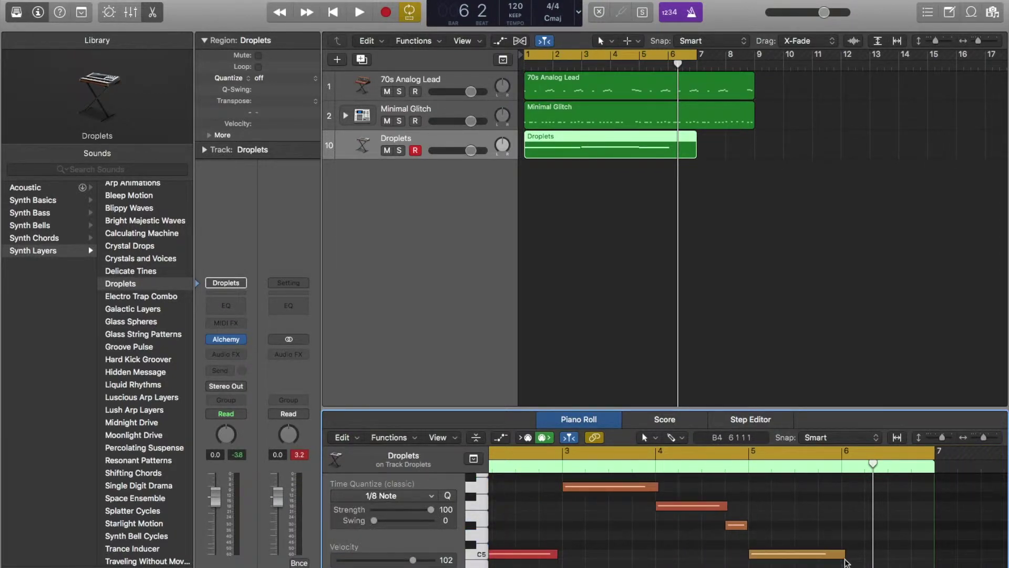
drag(845, 555, 934, 554)
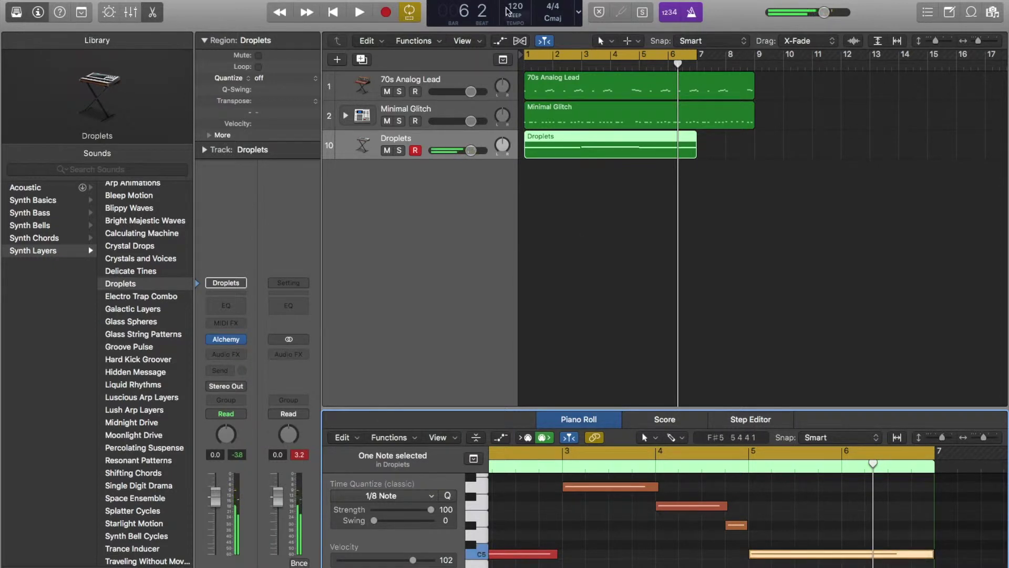
drag(694, 149, 751, 150)
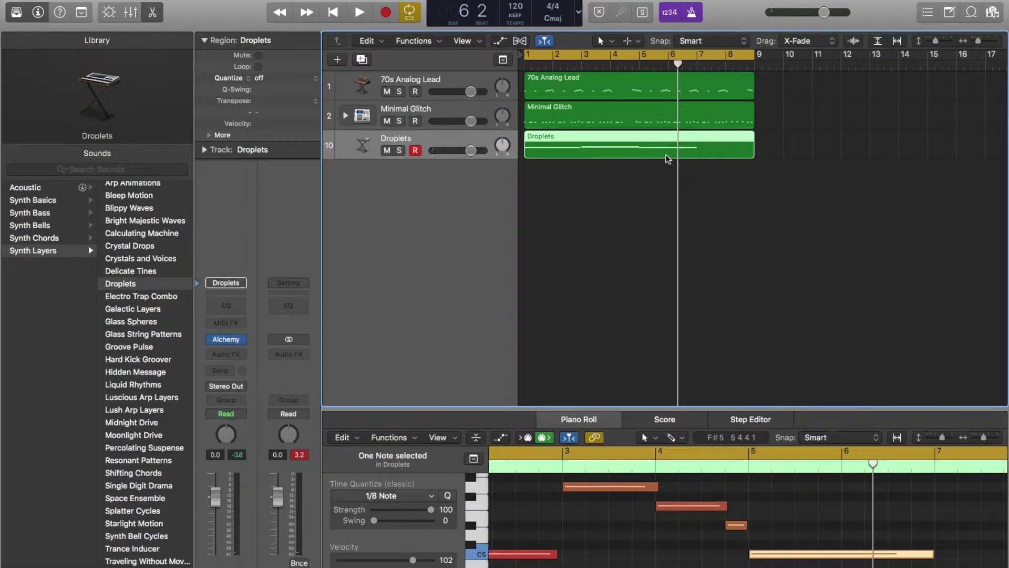
scroll(728, 532, right, 3)
scroll(728, 532, right, 4)
drag(590, 557, 783, 553)
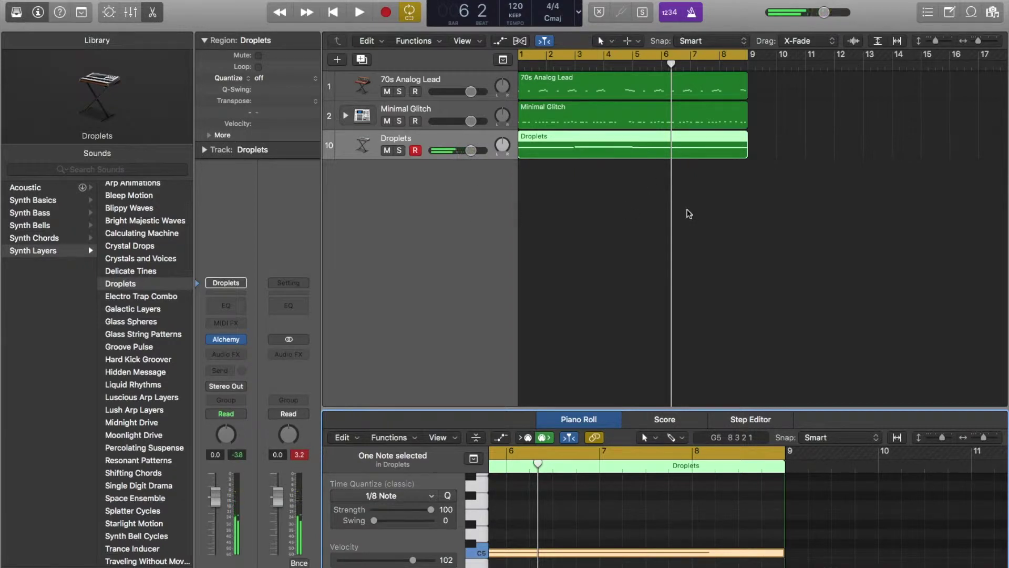
Play the arrangement from the start with the note editor closed and lower the Droplets track volume to about -12.4 dB
click(680, 214)
key(Return)
key(space)
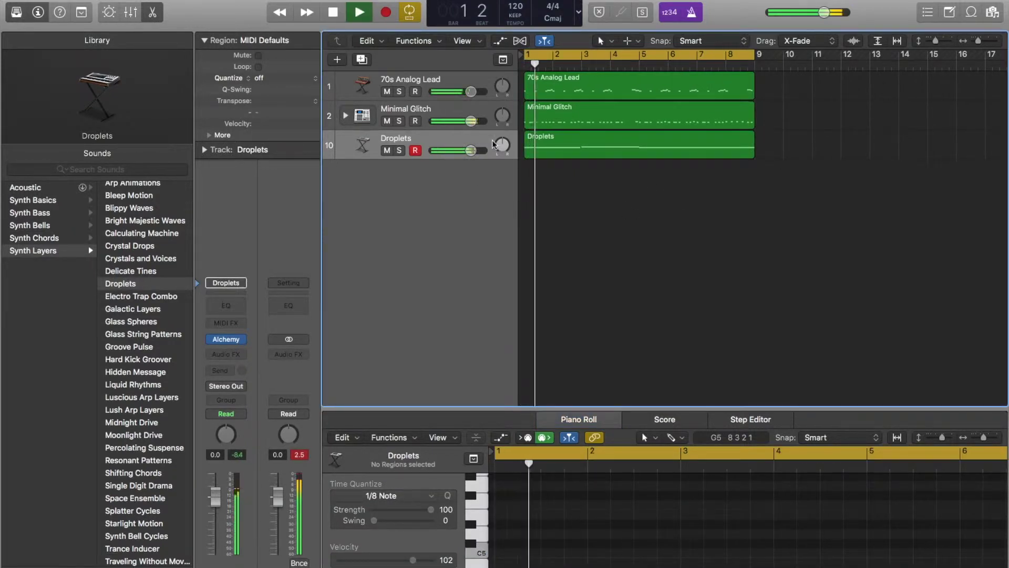
click(153, 12)
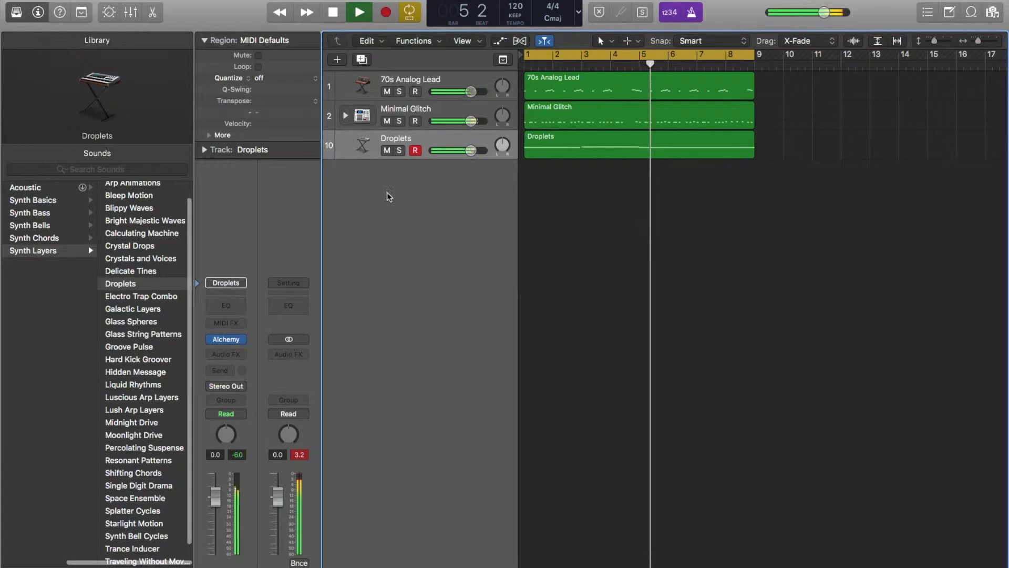
drag(471, 150, 449, 150)
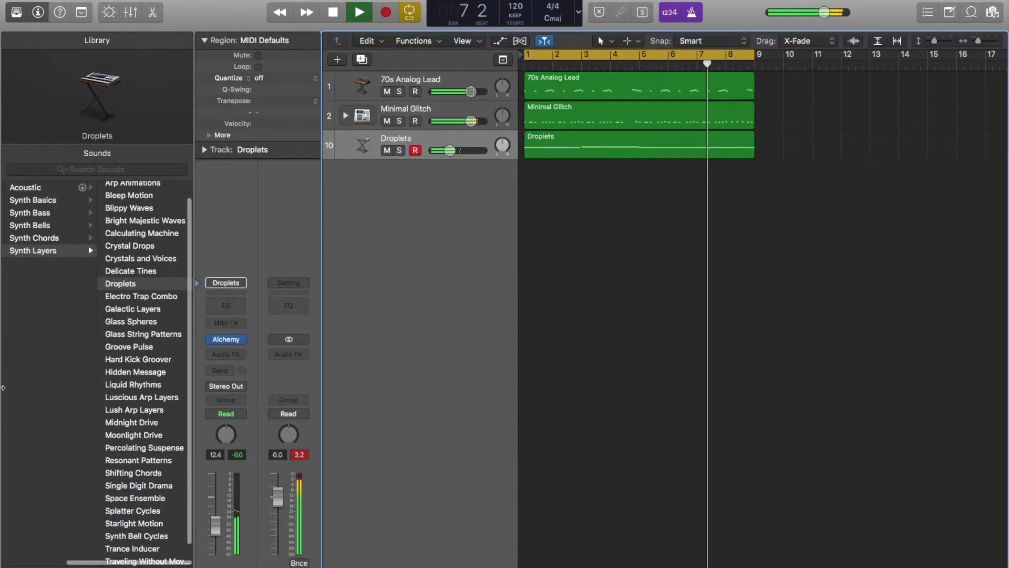
click(25, 563)
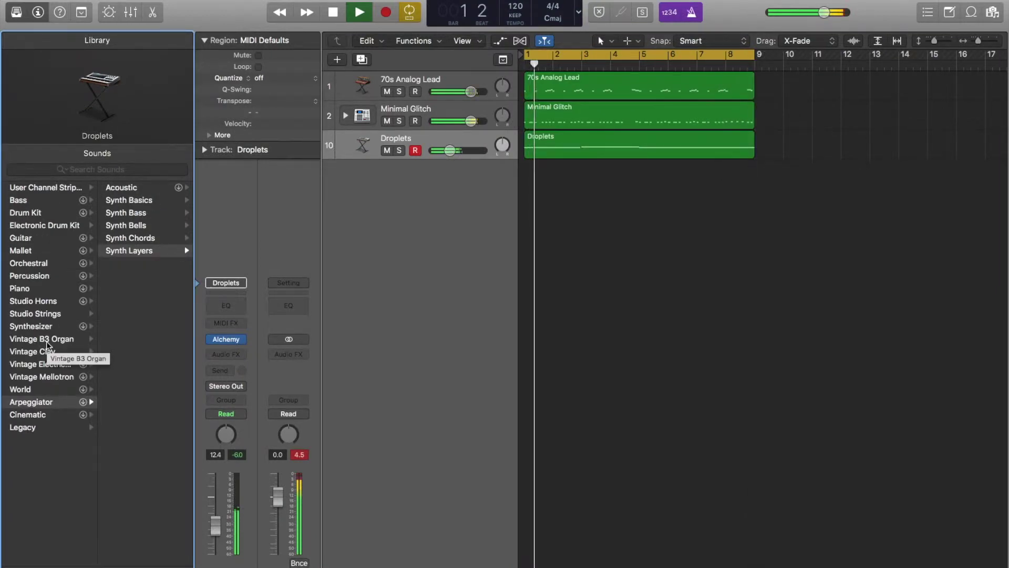
key(space)
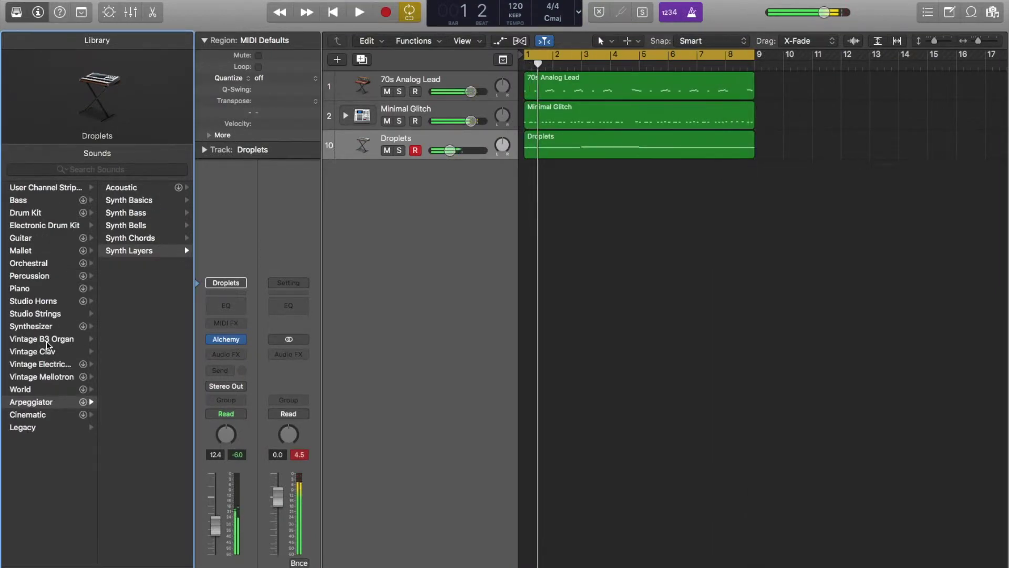
Add a fourth software instrument track and load the Little Glider patch from the Synthesizer Bass sounds
click(337, 59)
click(669, 183)
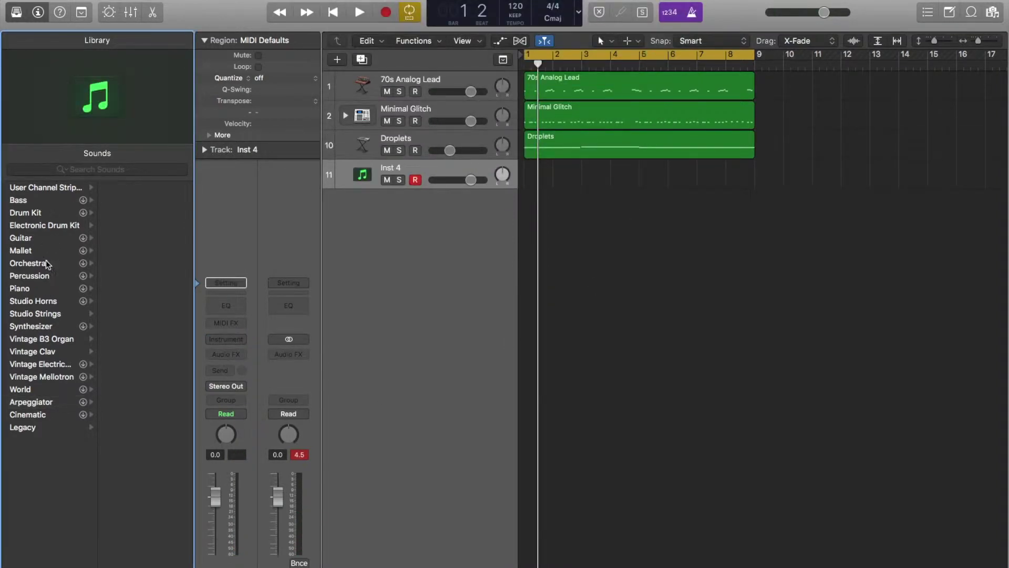
click(47, 211)
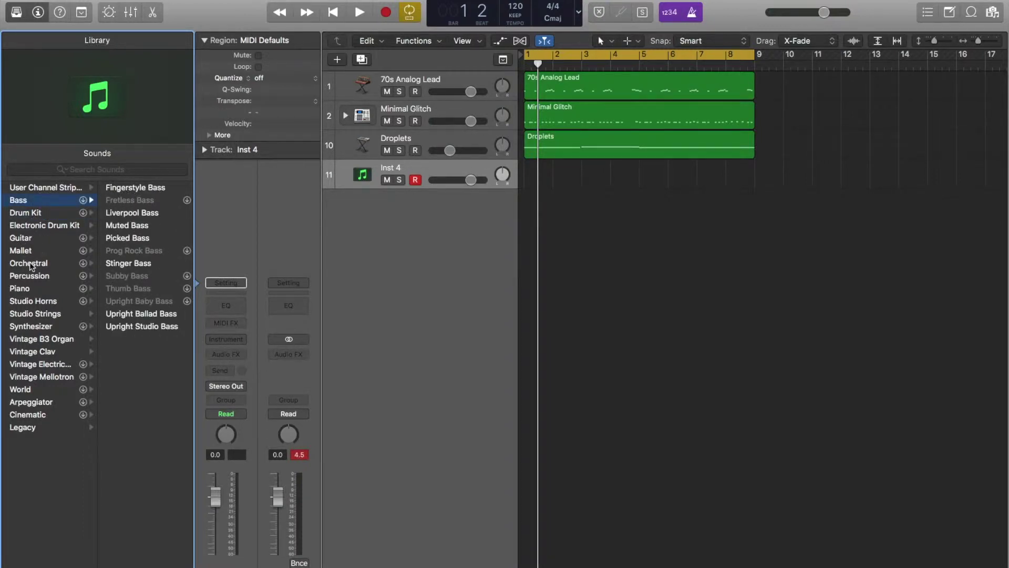
click(27, 328)
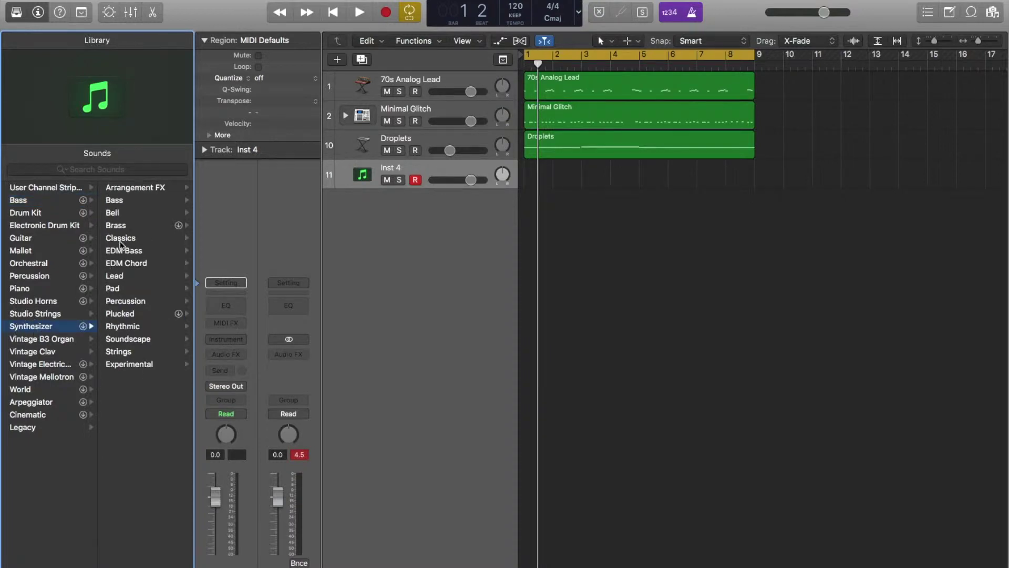
click(123, 204)
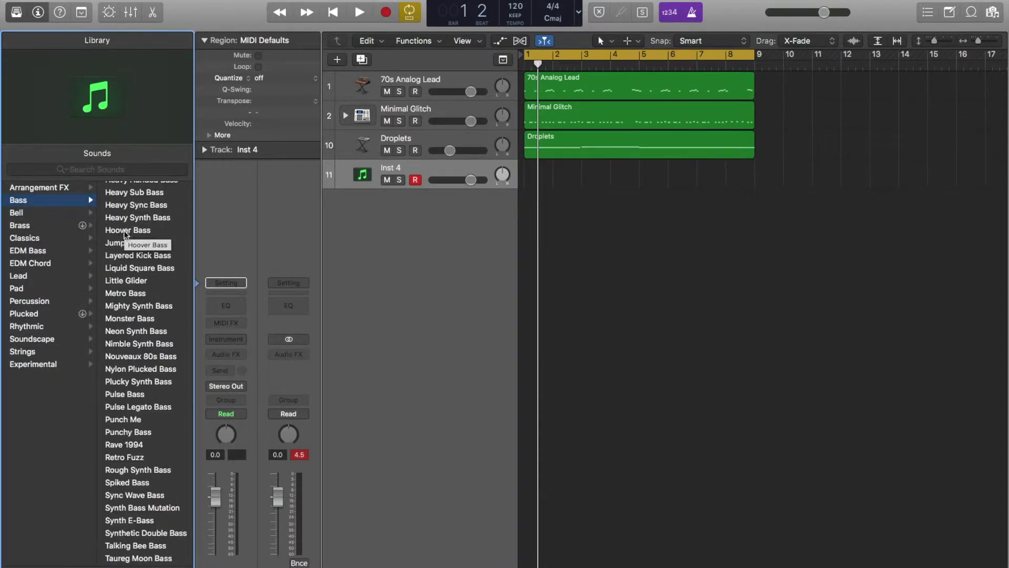
click(131, 284)
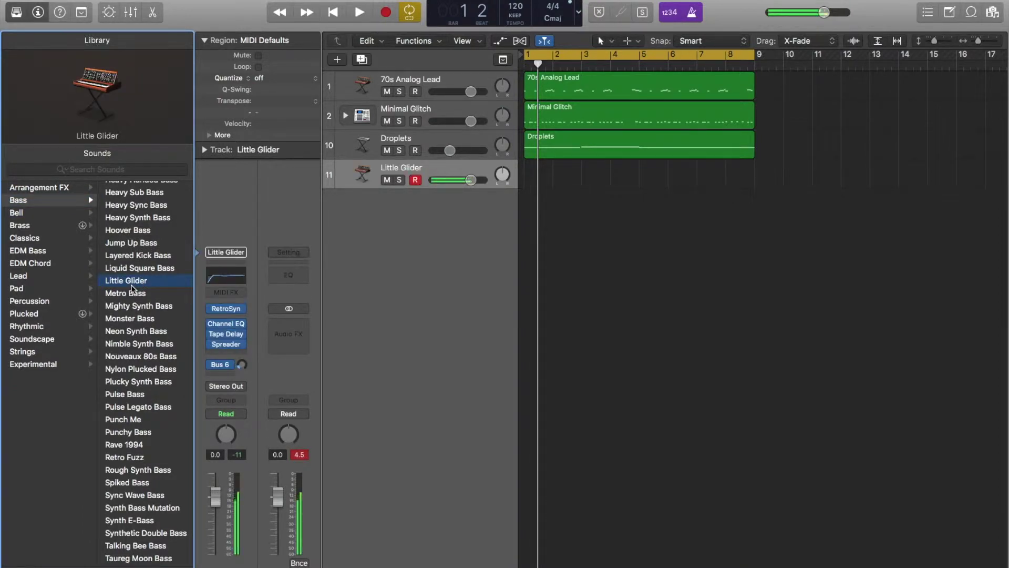
Audition other Synthesizer Bass patches and load Taureg Moon Bass on the fourth track
click(131, 262)
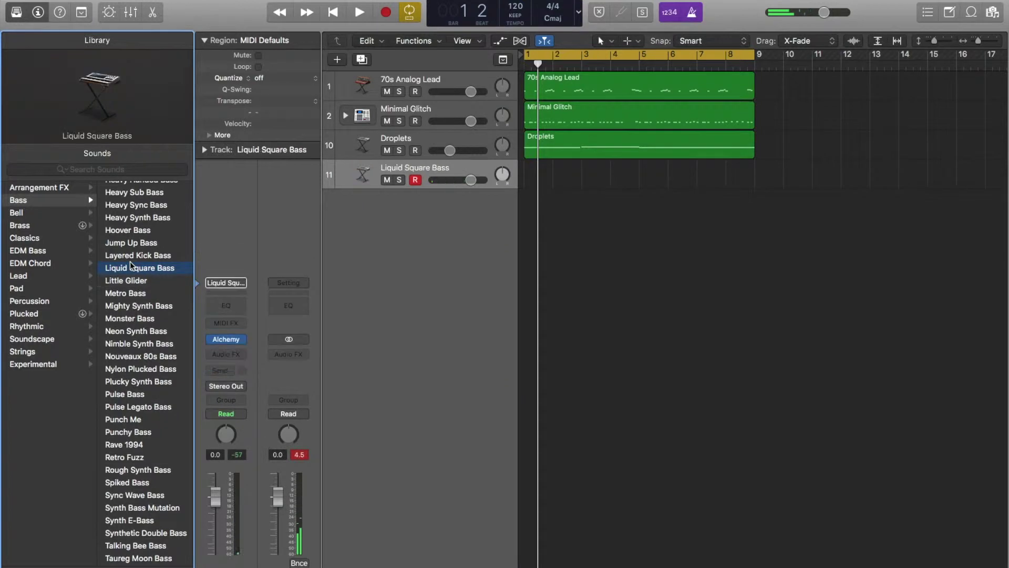
click(128, 303)
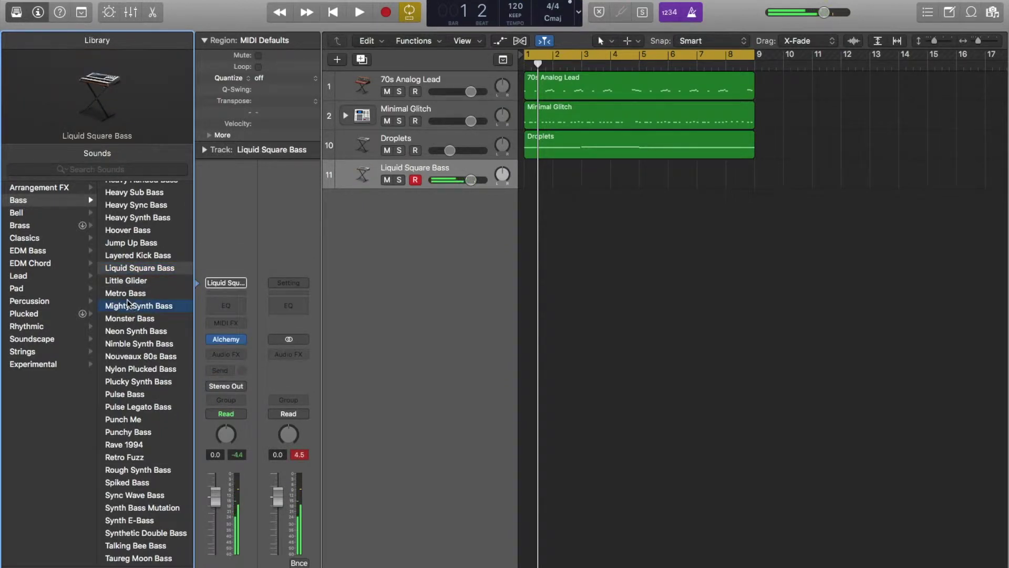
click(132, 444)
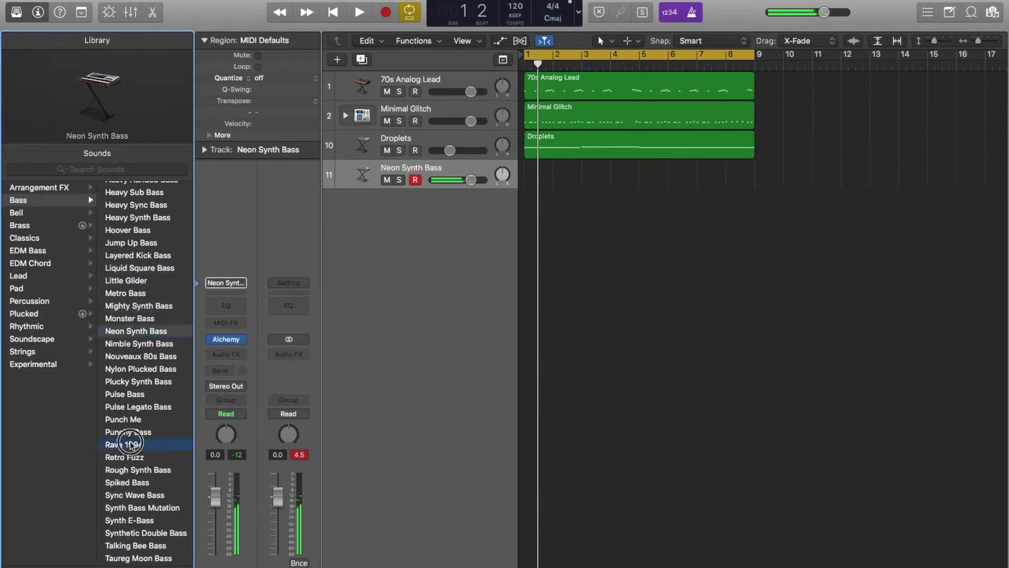
click(135, 475)
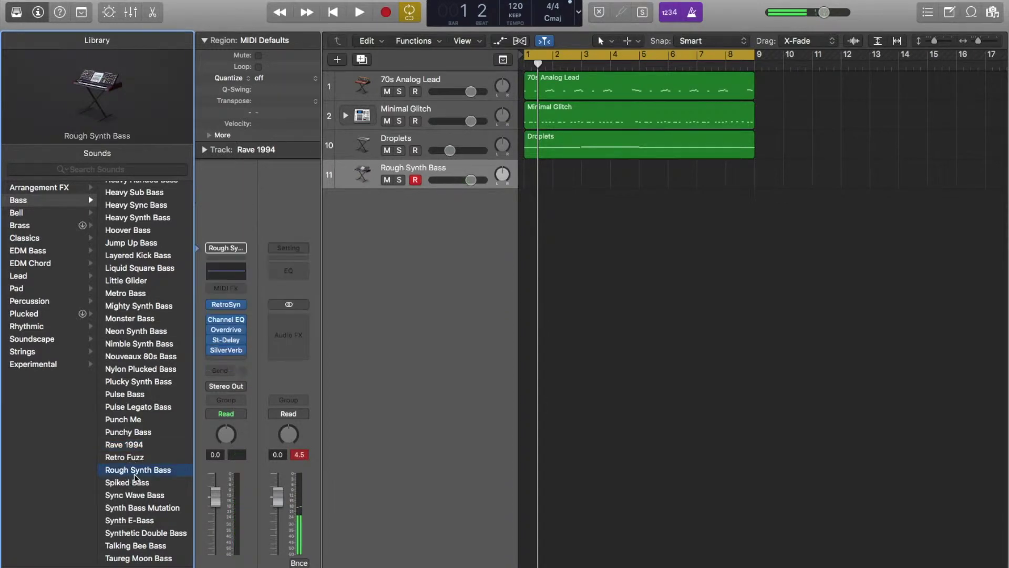
click(143, 544)
click(147, 560)
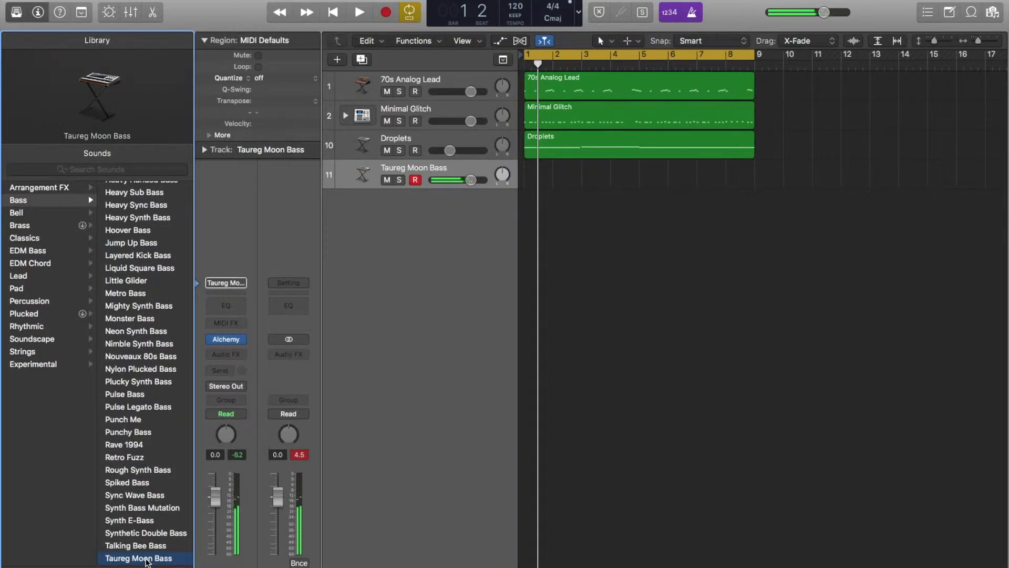
Record a bass part across bars 1 to 8 on the Taureg Moon Bass track and return the playhead to the start
key(r)
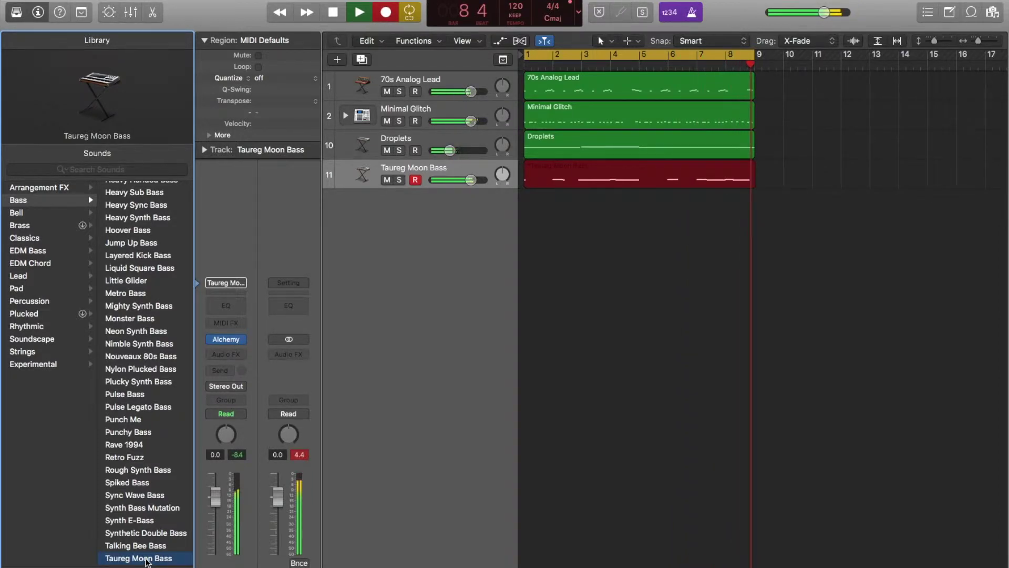
key(space)
key(Return)
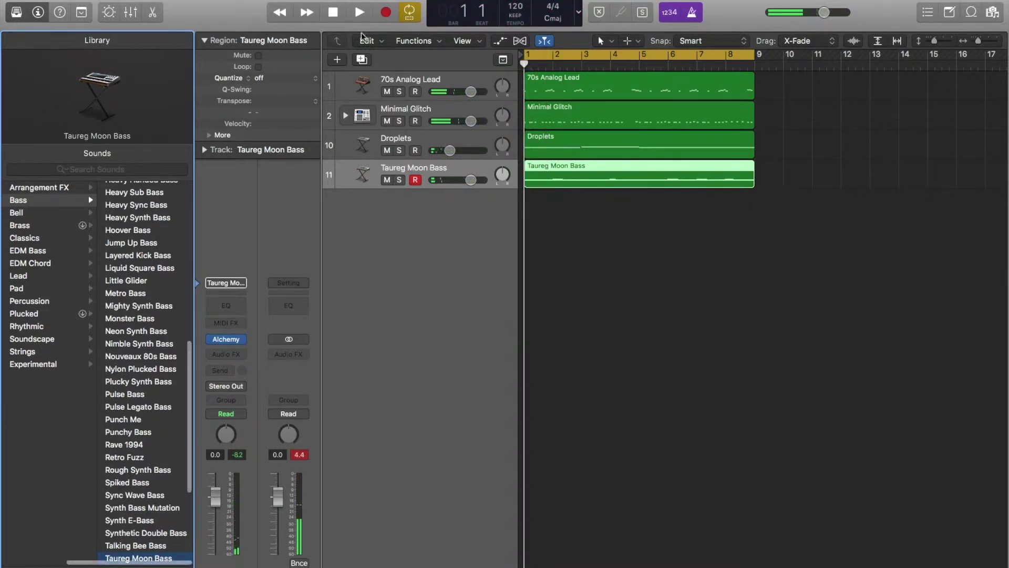
Quantize the Taureg Moon Bass region to 1/8 Note and play the arrangement back
click(271, 77)
click(270, 124)
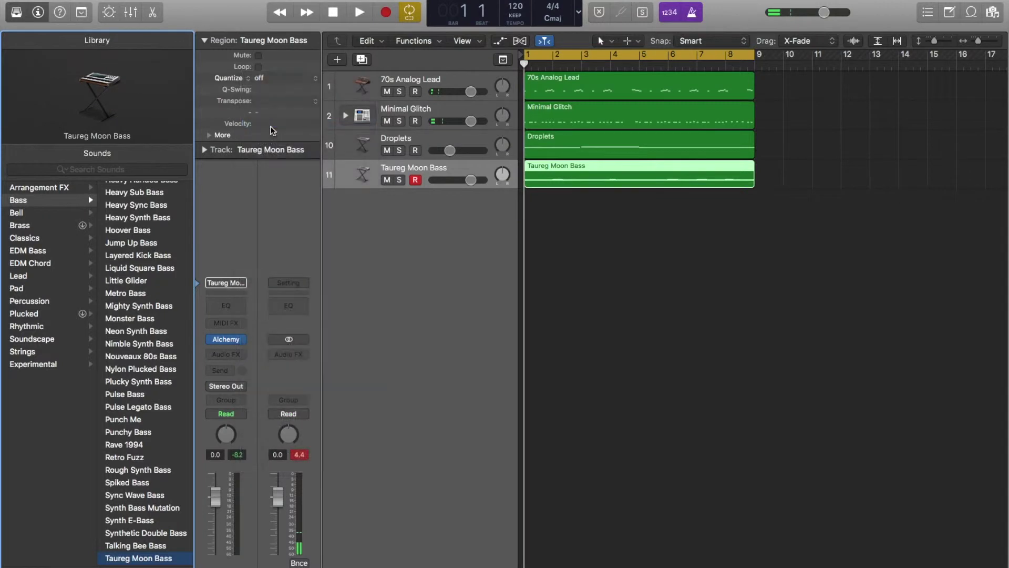
key(space)
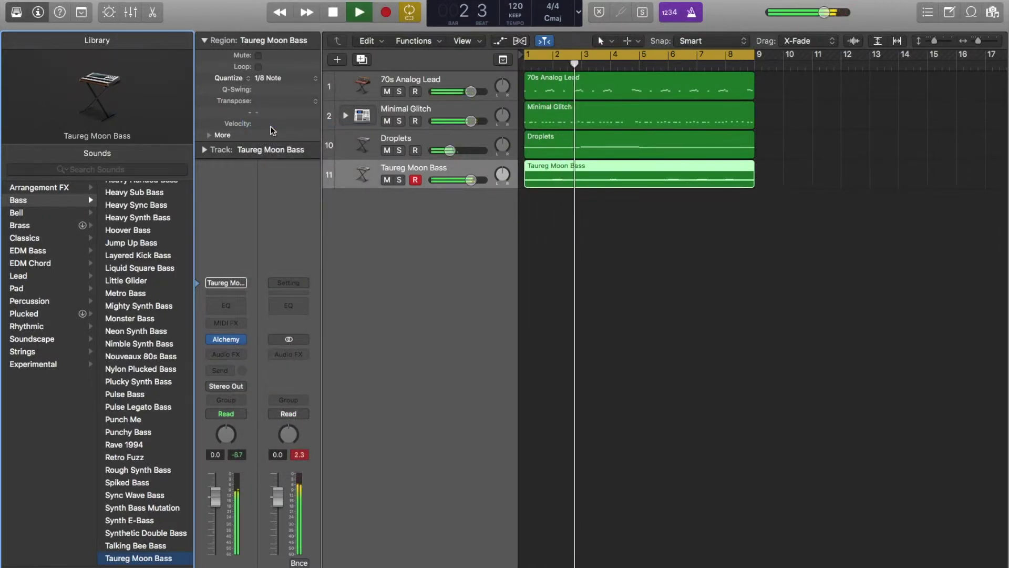
scroll(112, 429, down, 5)
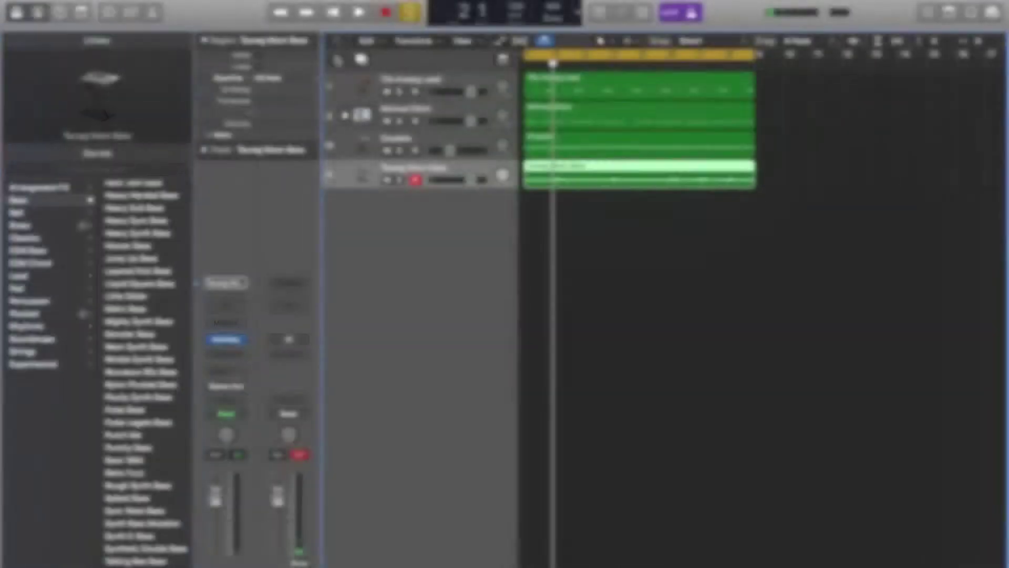
Add a software instrument track with the Steinway Grand Piano patch and raise its Bus 6 and Bus 7 sends
click(335, 55)
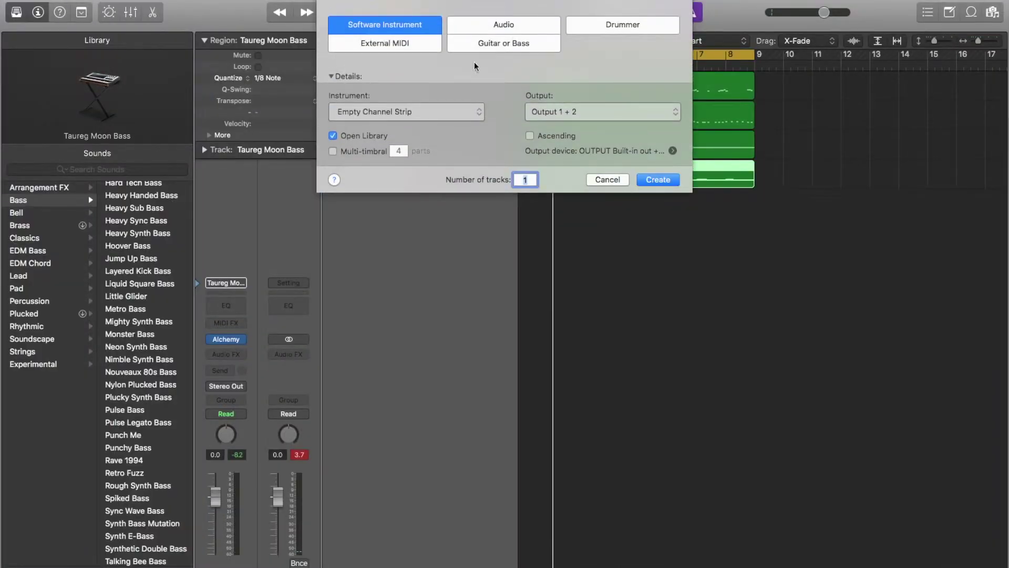
click(645, 179)
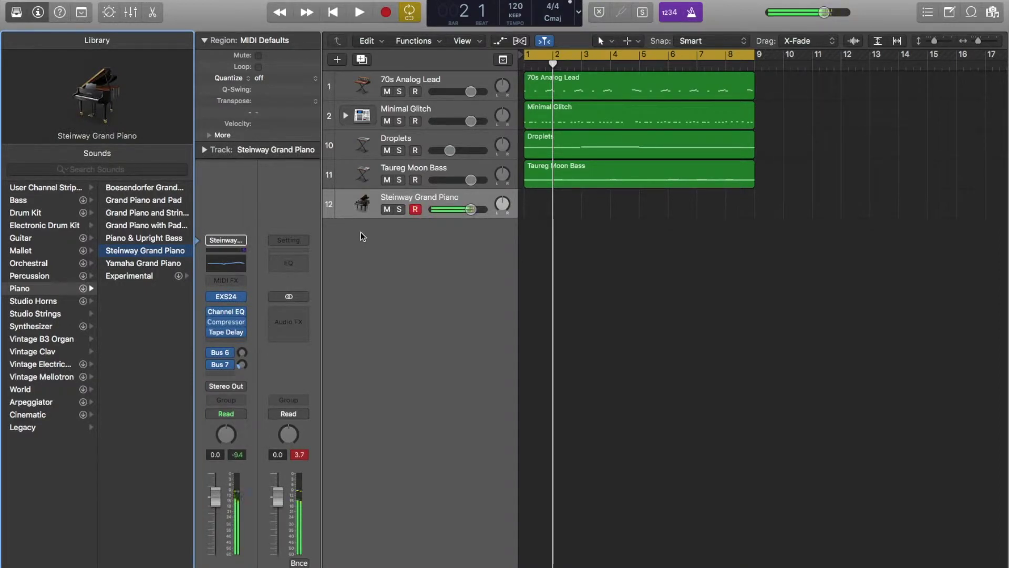
click(227, 366)
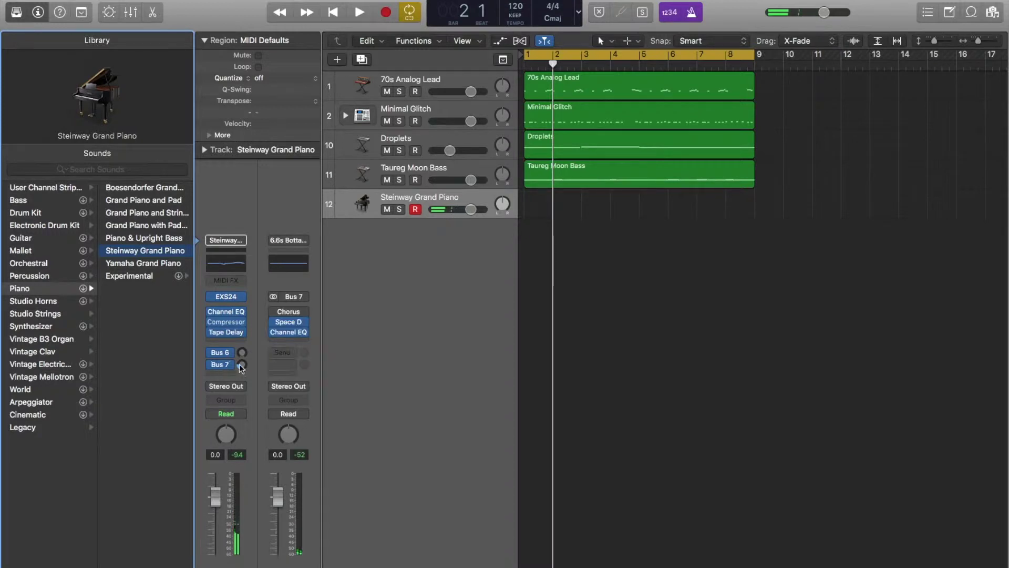
drag(241, 365, 239, 212)
drag(242, 354, 247, 411)
drag(242, 354, 242, 331)
In the Bus 7 reverb's Space Designer, enable the output EQ low cut and a high cut at 1300 Hz
click(293, 326)
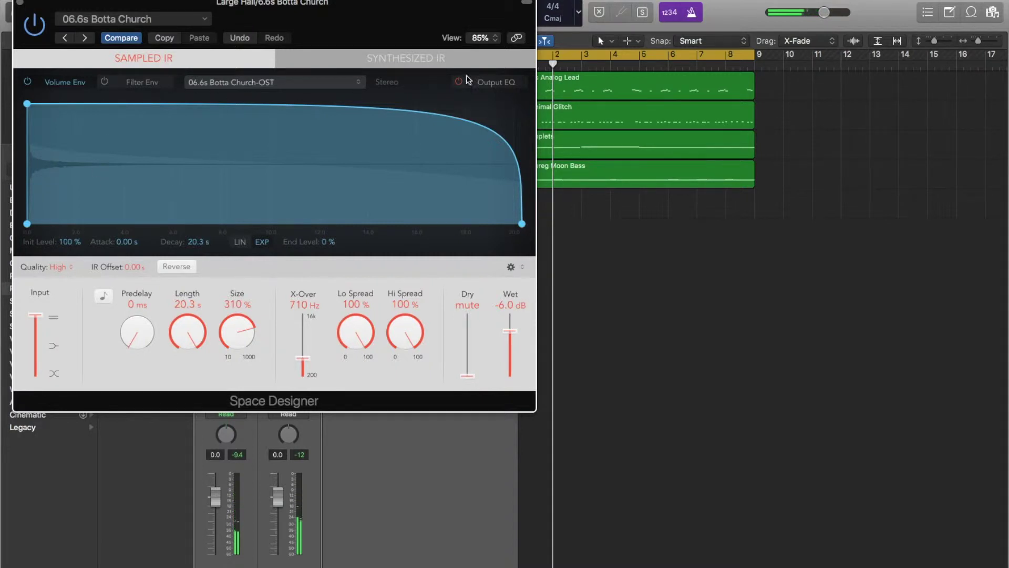
click(482, 83)
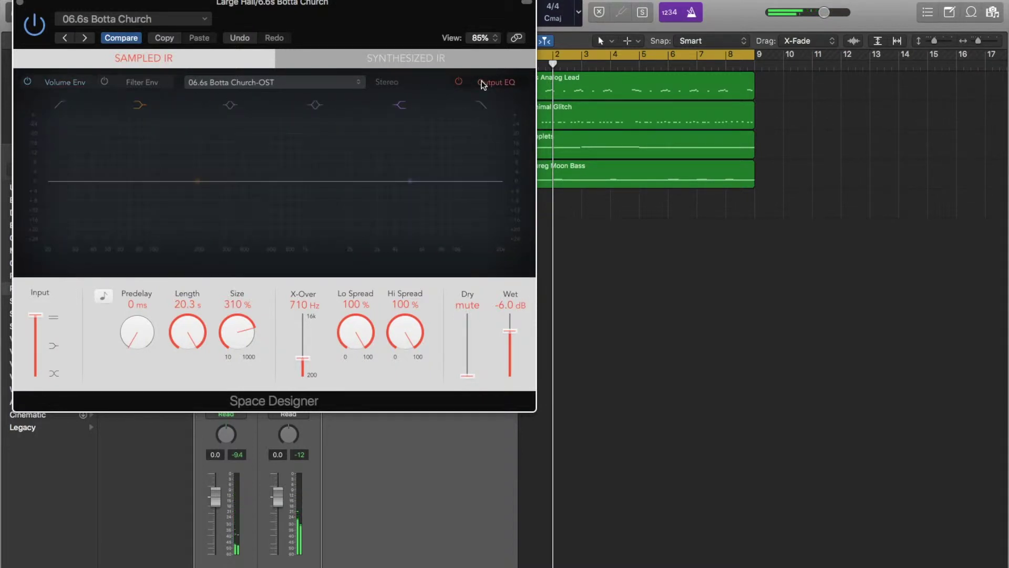
click(57, 108)
drag(107, 183, 199, 189)
click(485, 109)
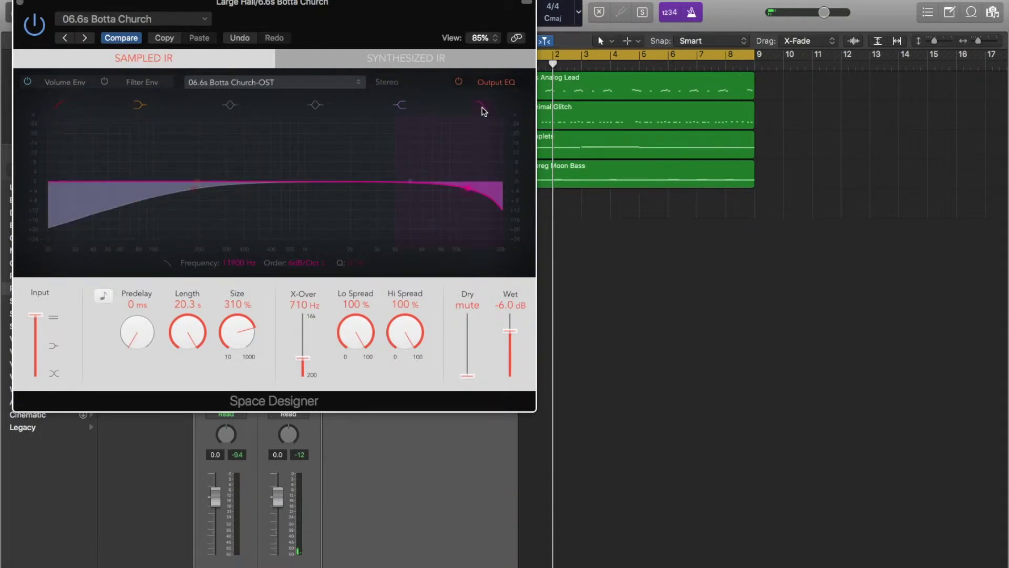
drag(468, 190, 324, 196)
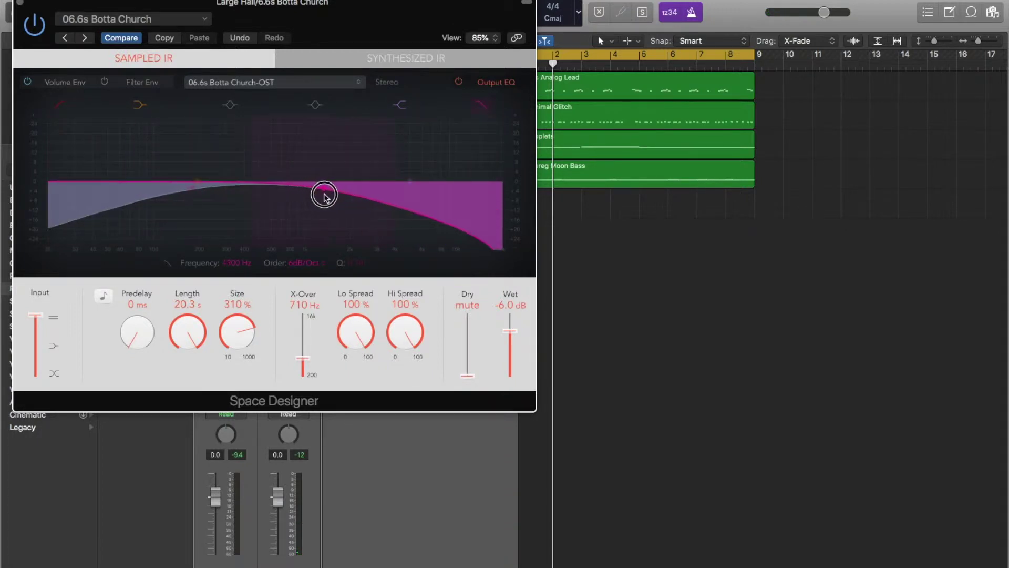
key(space)
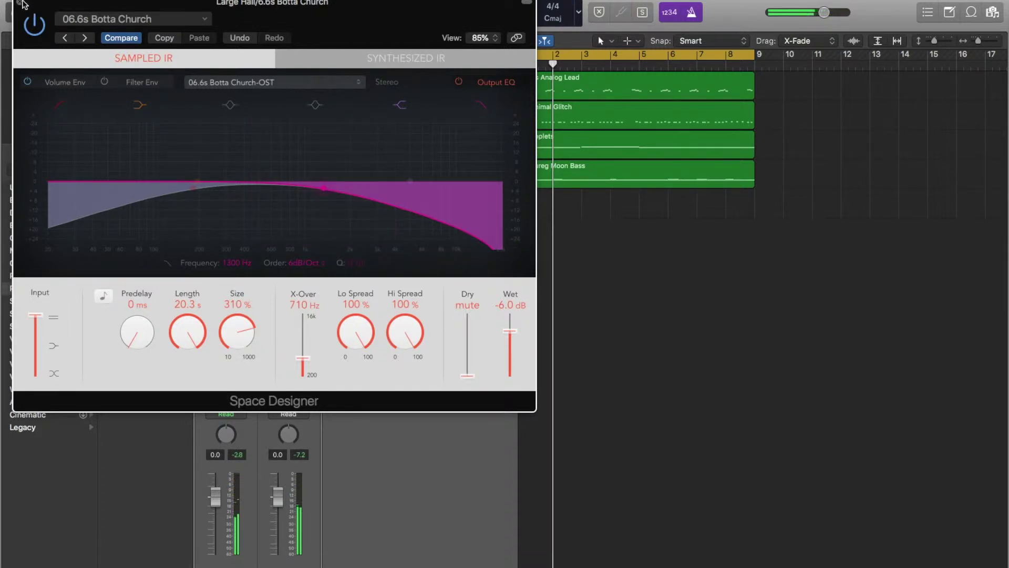
click(21, 3)
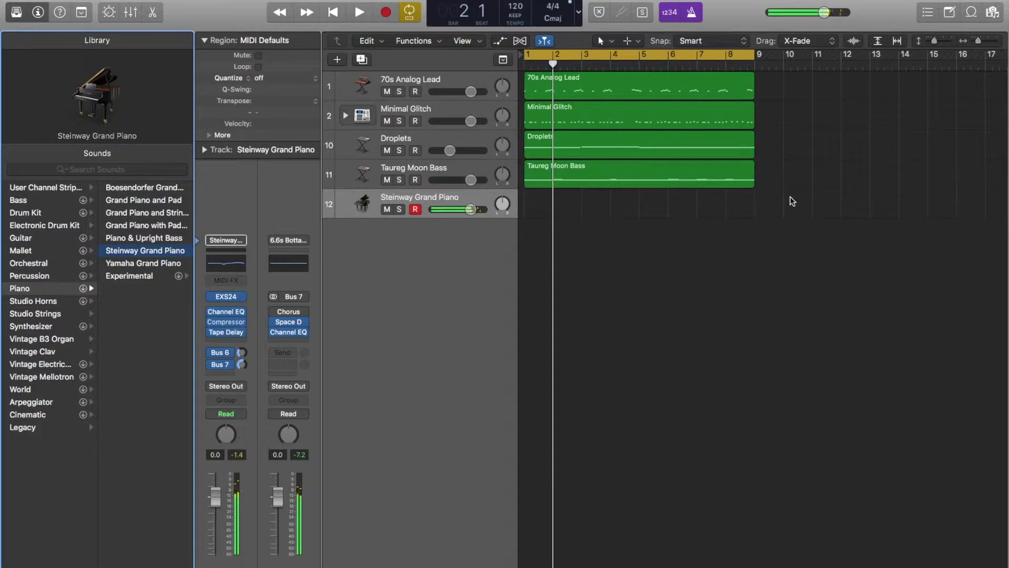
Record a piano part from the start of the loop on the Steinway Grand Piano track
key(Return)
key(r)
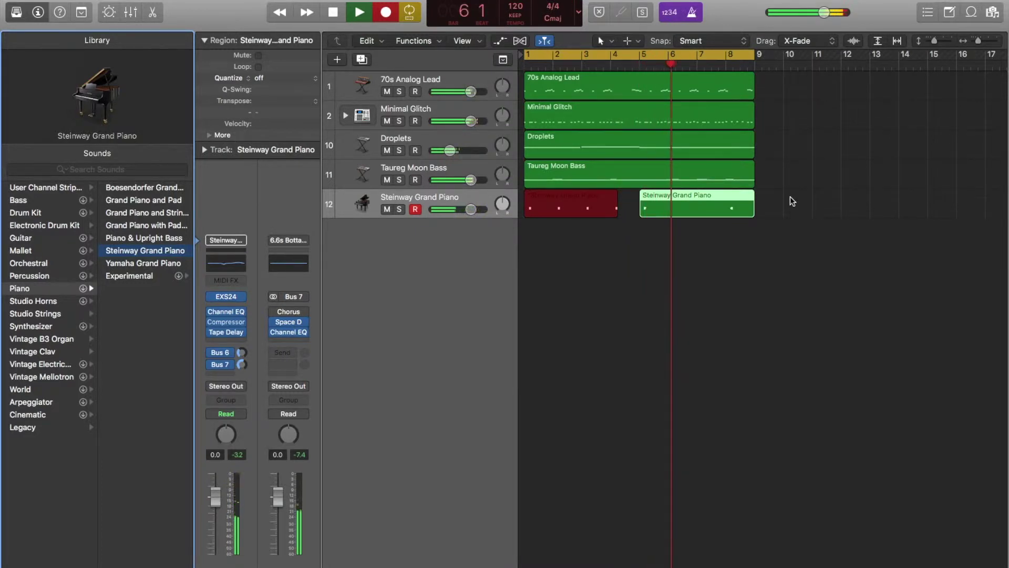
key(space)
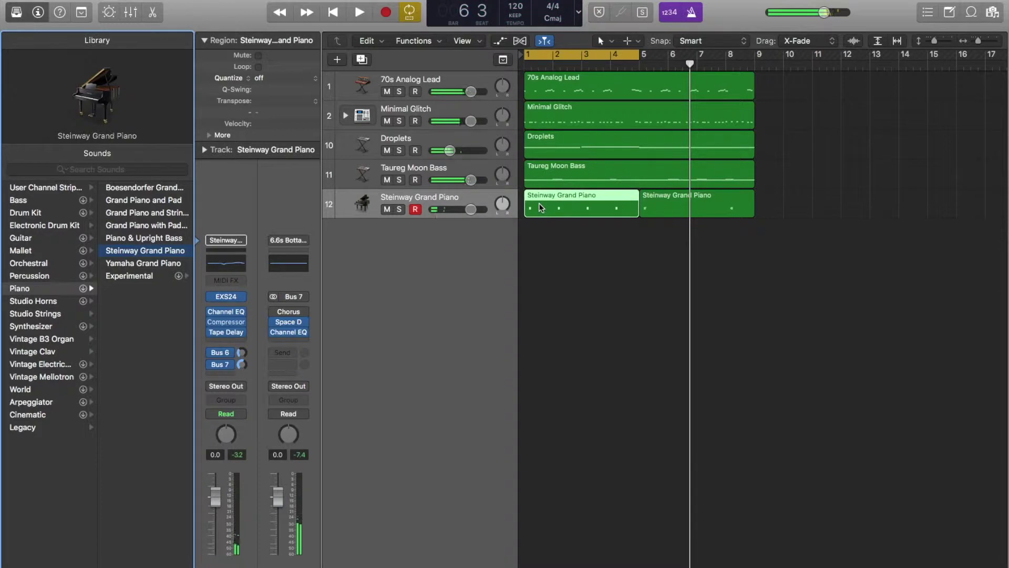
Replace the piano region at bars 5 to 8 with a copy of the first one and set the cycle to bars 1 to 8
click(661, 206)
key(Delete)
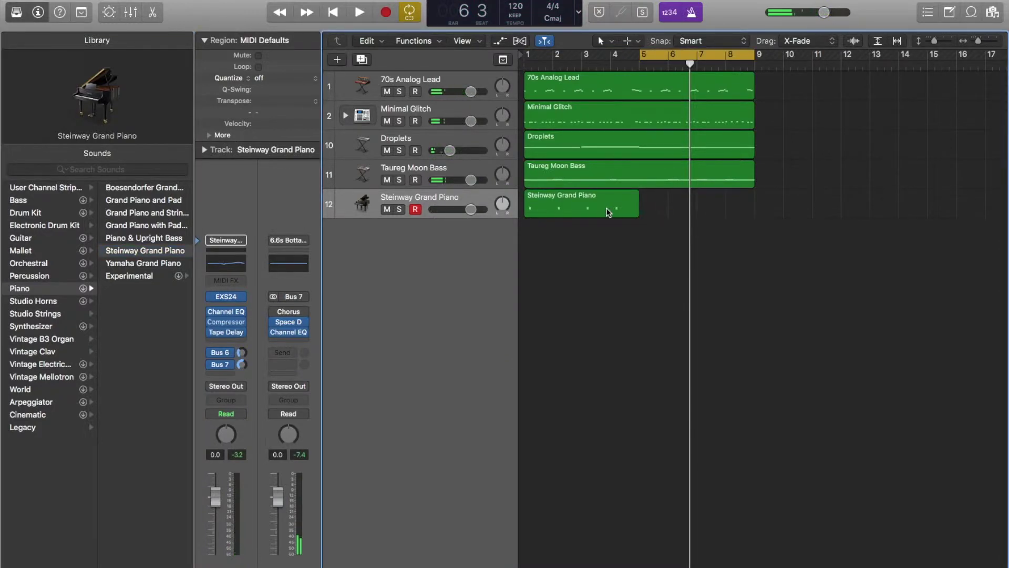
drag(607, 210, 724, 206)
drag(639, 58, 527, 58)
During playback, add a high cut at 890 Hz with Q 0.51 in the piano track's Channel EQ
key(space)
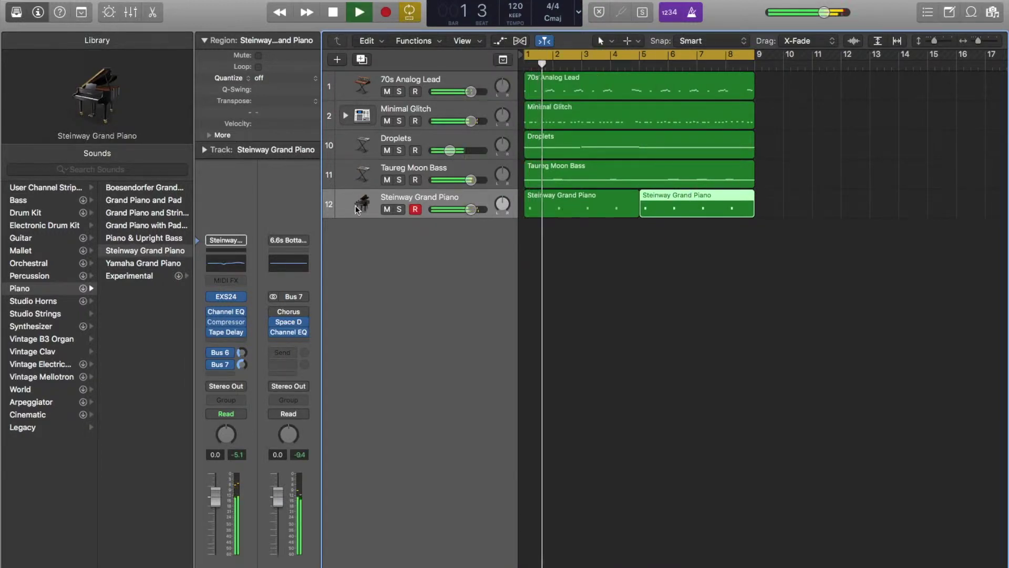
click(228, 313)
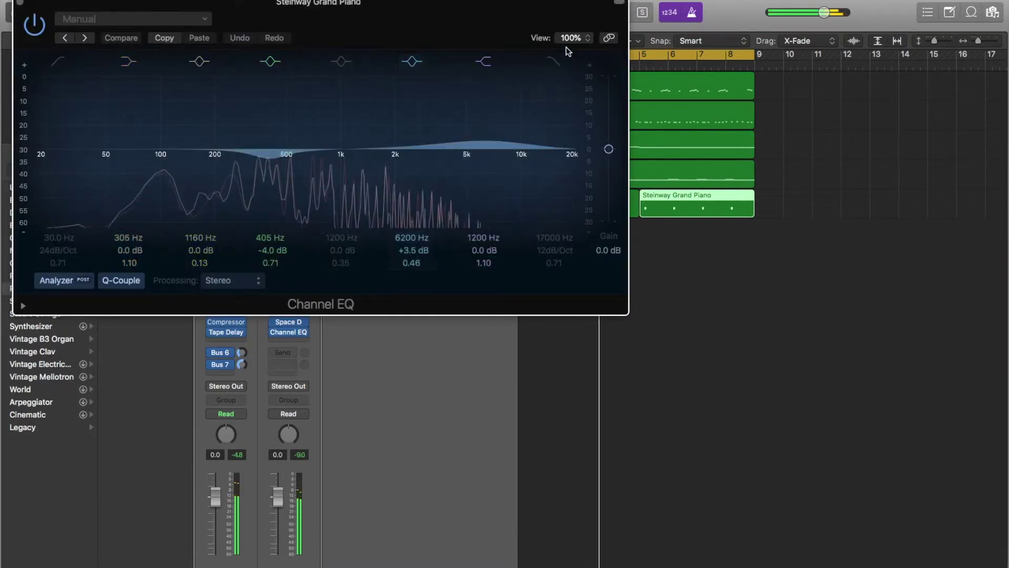
drag(563, 157, 244, 177)
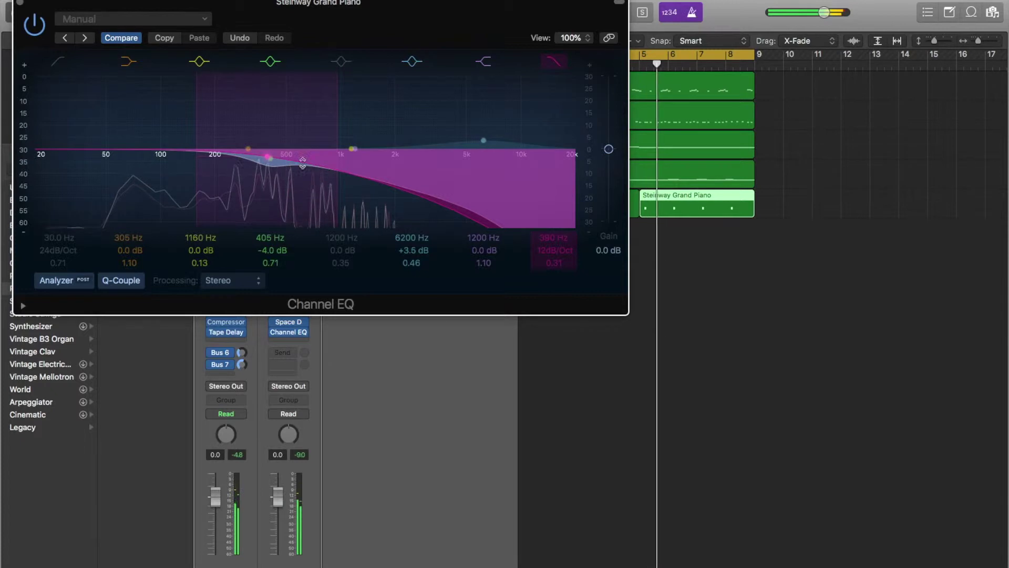
drag(267, 158, 333, 151)
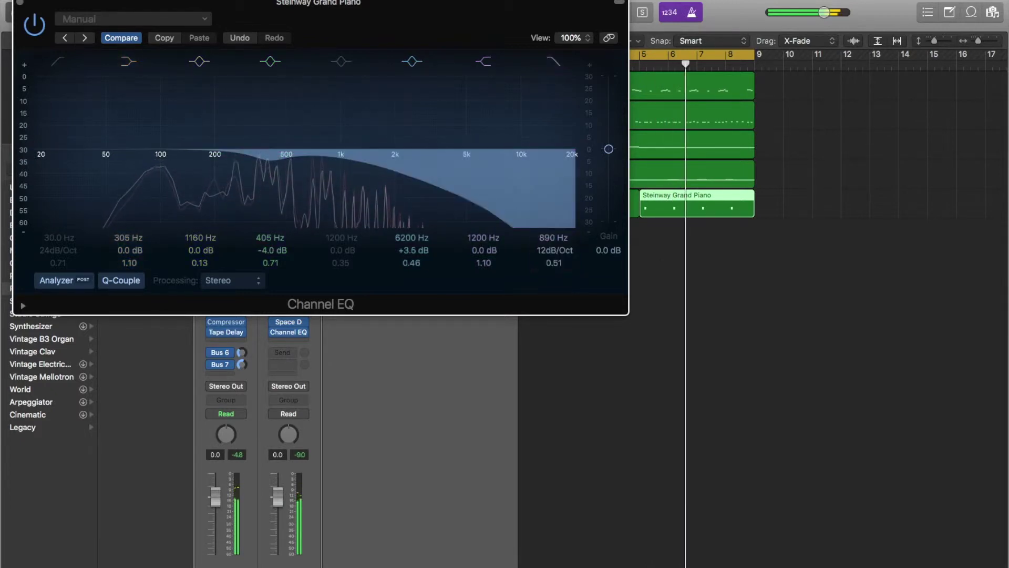
key(super+w)
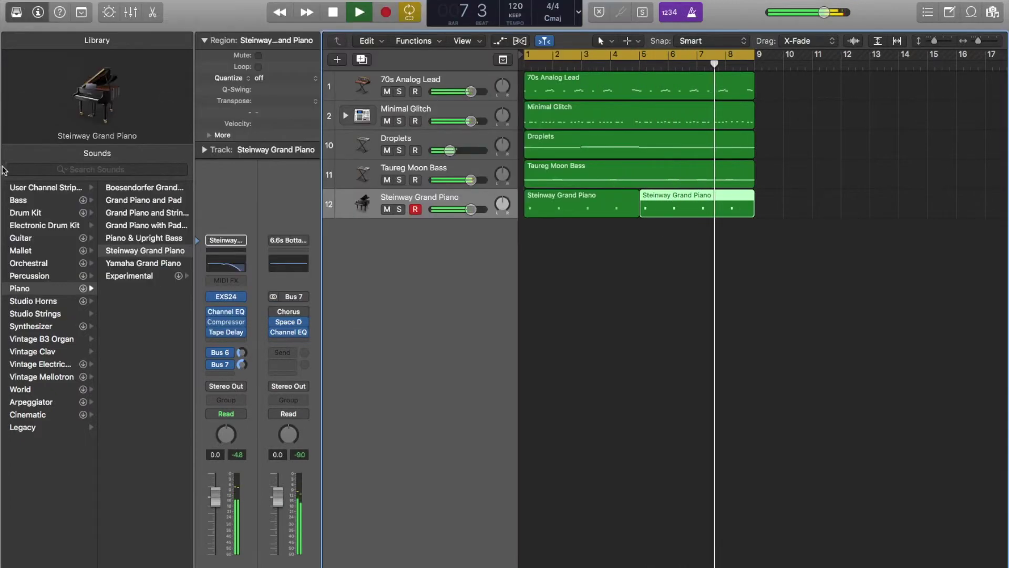
In the piano's Tape Delay, set the wet level to 49% and the tape head mode to Diffuse, then stop playback
click(227, 333)
click(163, 19)
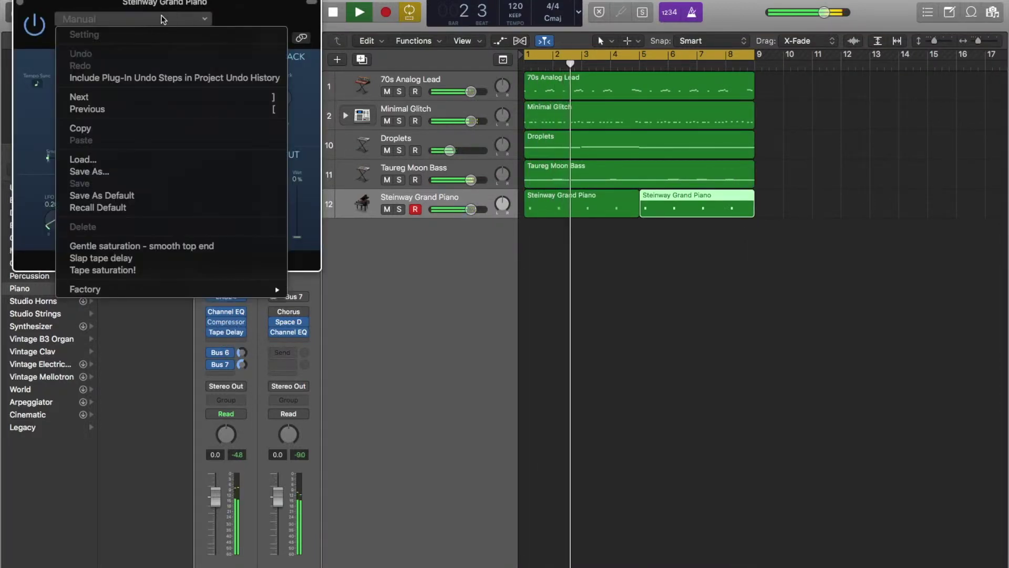
click(162, 20)
drag(297, 240, 299, 211)
drag(299, 210, 297, 215)
click(201, 130)
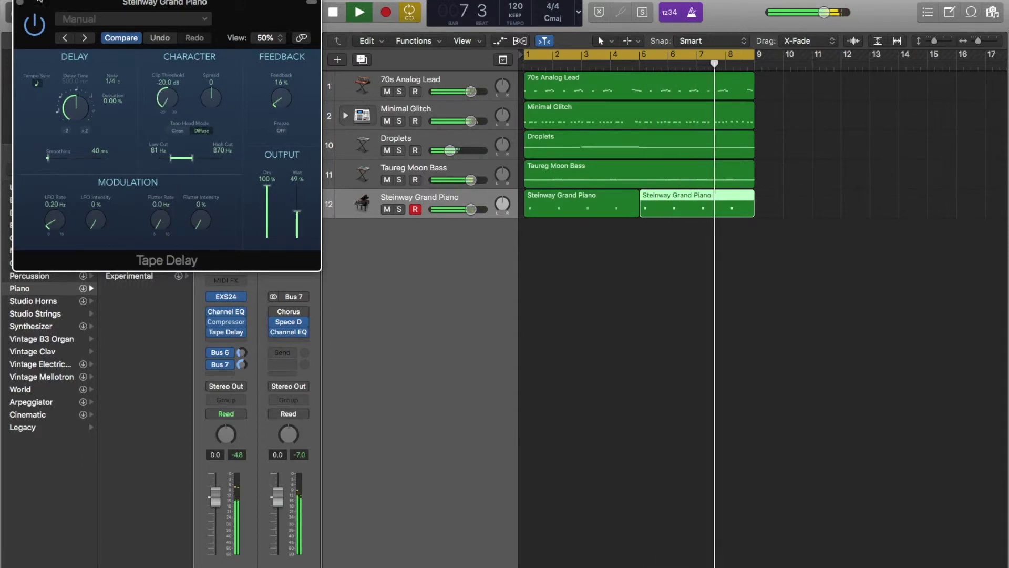
click(19, 2)
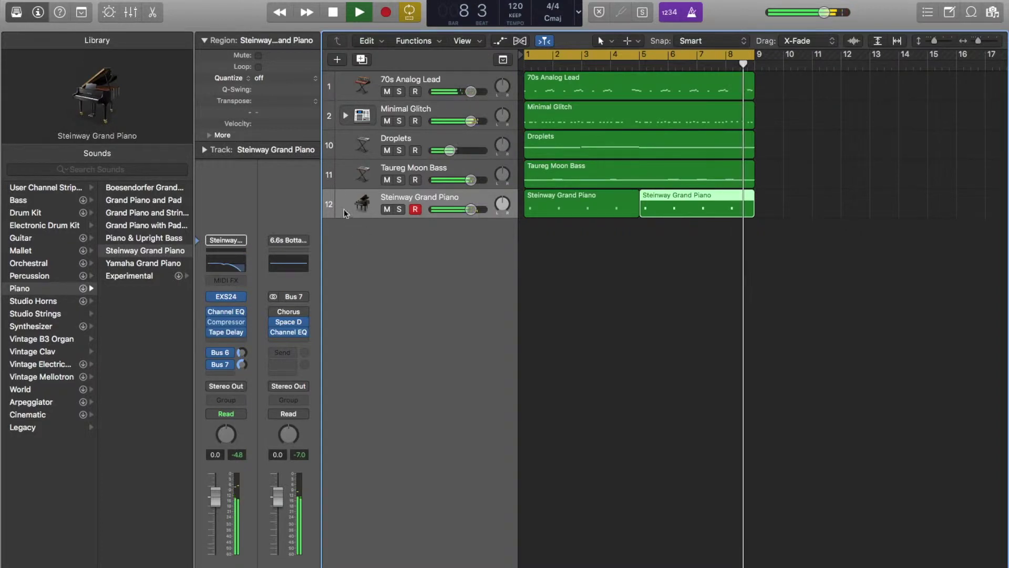
key(space)
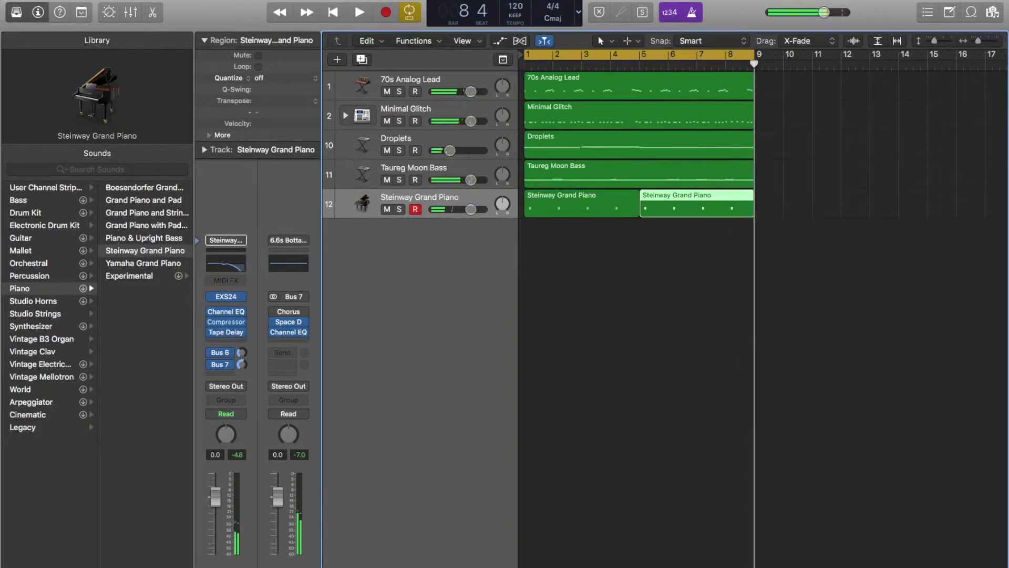
Add another software instrument track and load the Studio Violins 1 patch from the Studio Strings sounds
click(338, 61)
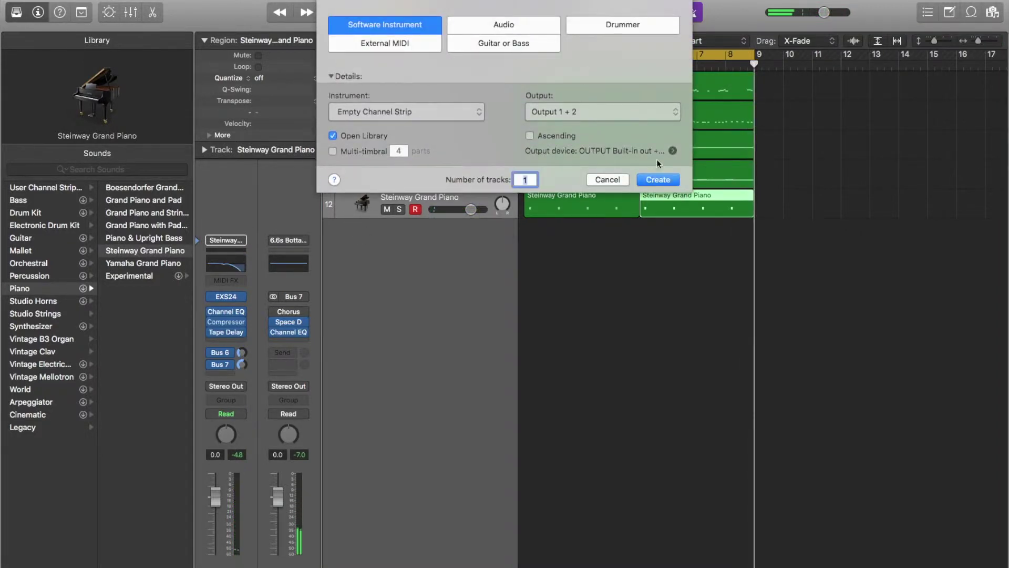
click(664, 181)
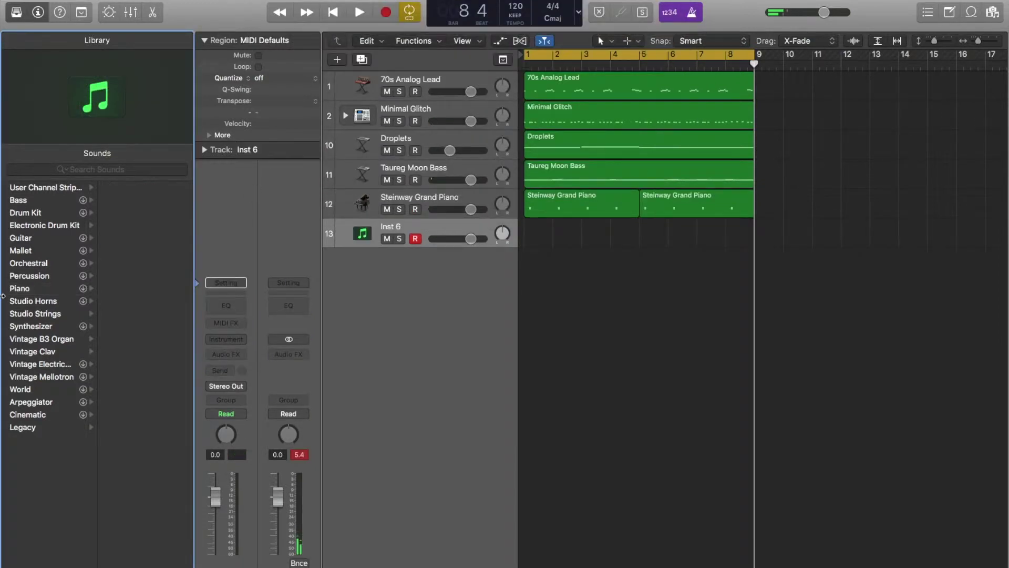
click(33, 314)
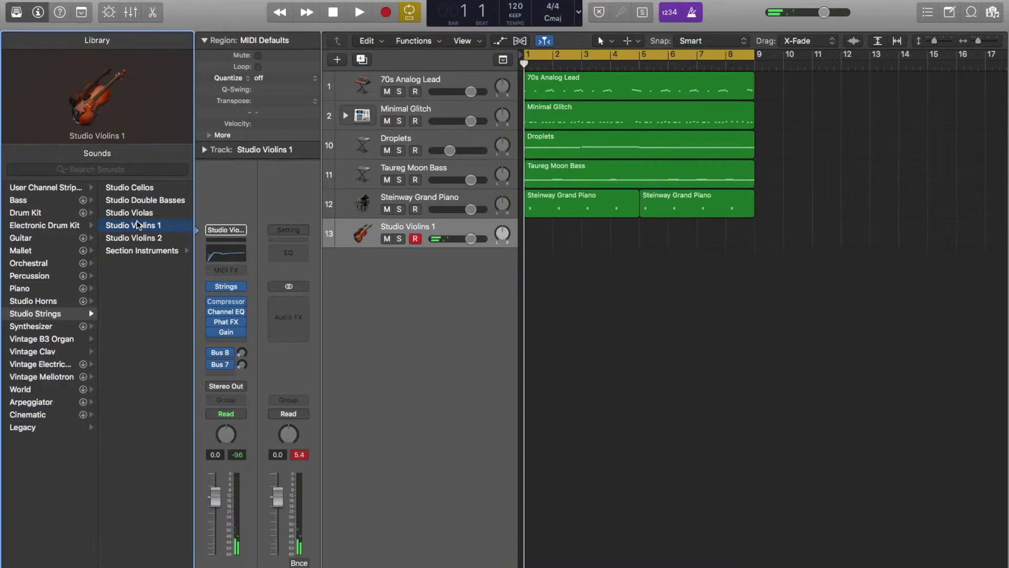
Record a Studio Violins 1 part over bars 4 to 8, lower the track to -19.5 dB and raise its Bus 7 send
key(r)
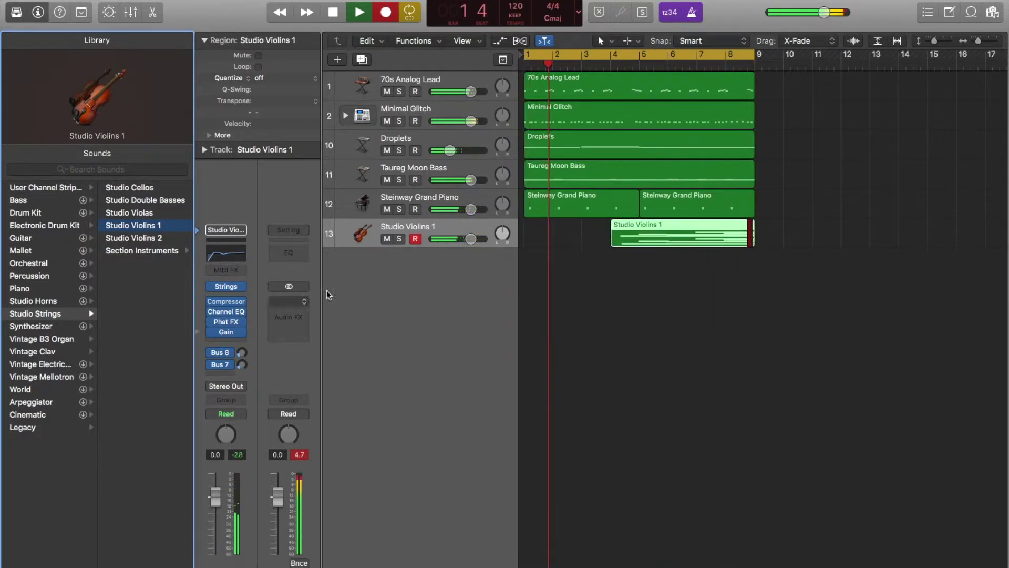
drag(473, 241, 435, 244)
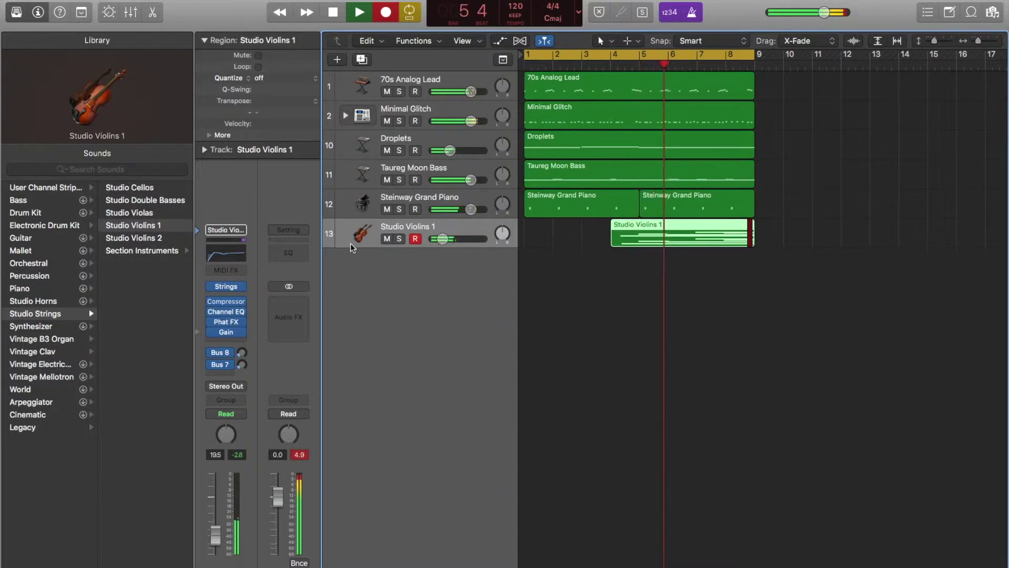
click(231, 363)
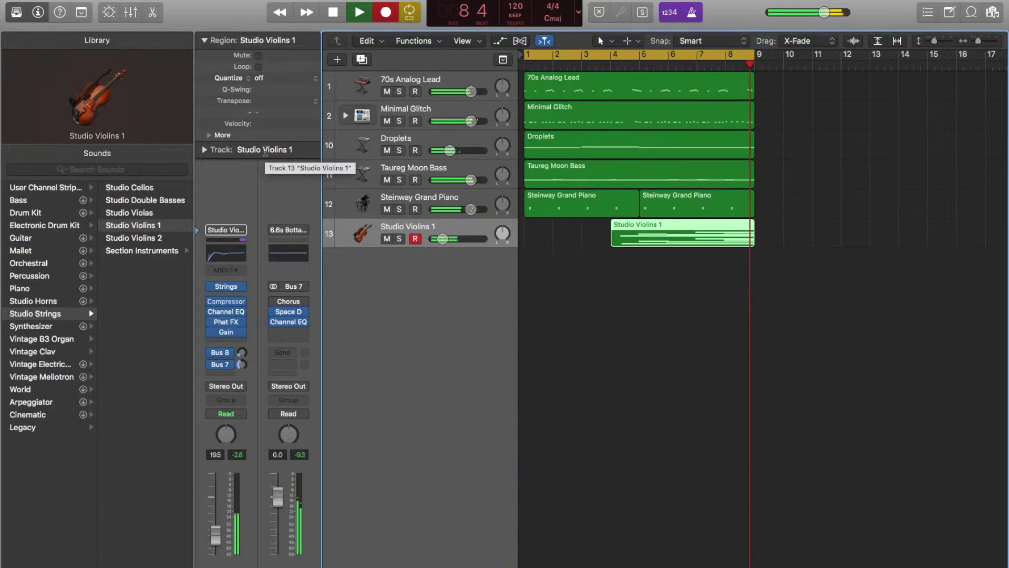
key(space)
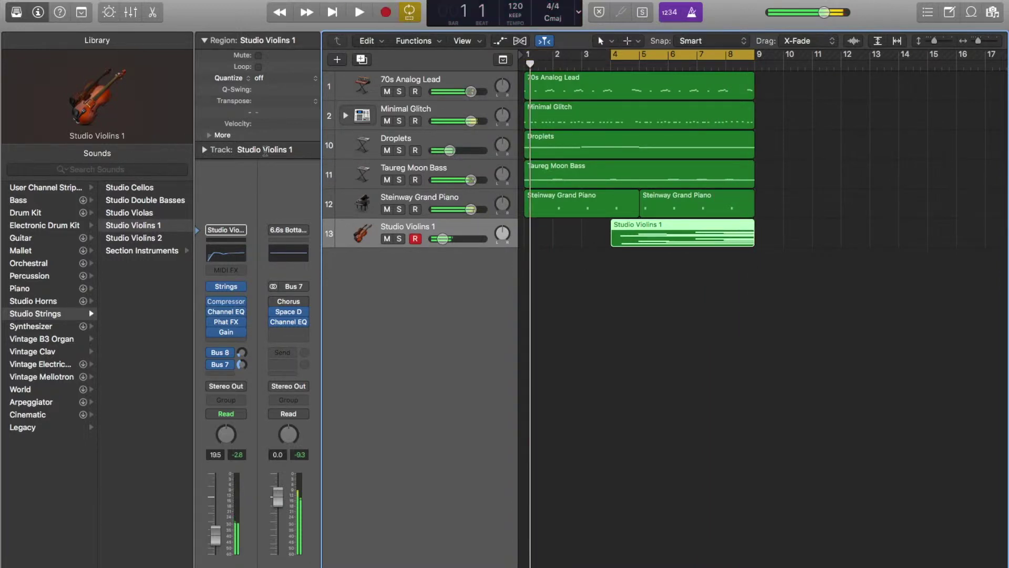
Add another software instrument track and load the Mississippi Joint patch from the 7-Piece Section of the Studio Horns sounds
click(338, 61)
click(636, 179)
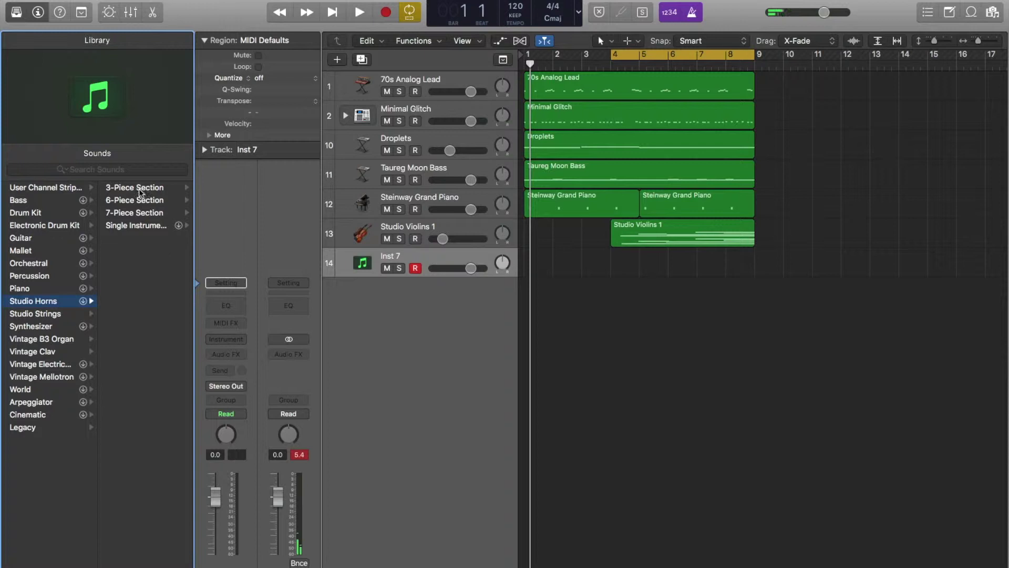
click(136, 213)
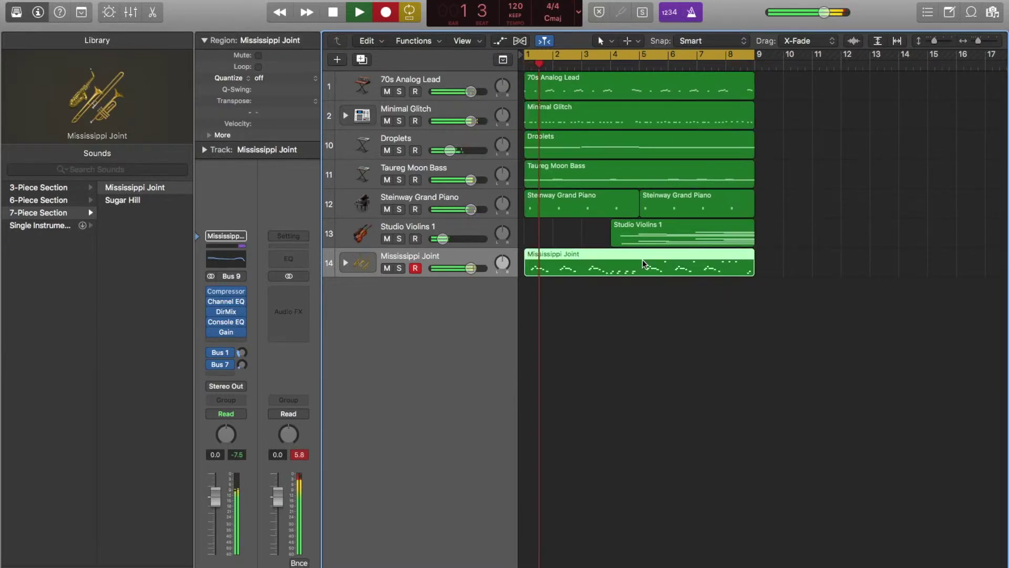
While the horn part loops, raise the Mississippi Joint track's Bus 7 send and lower its volume to -14.6 dB
drag(242, 364, 242, 320)
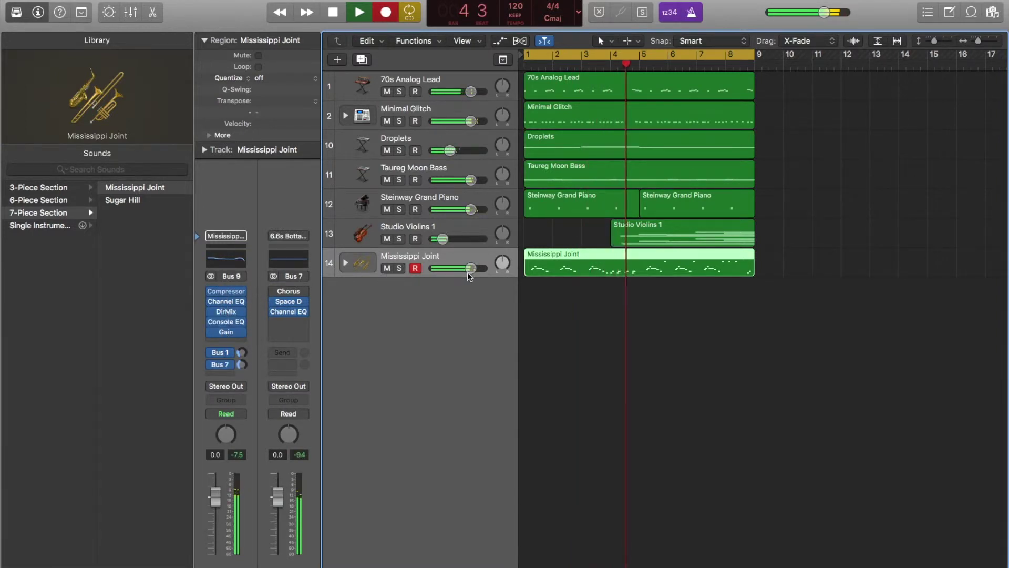
drag(471, 268, 448, 269)
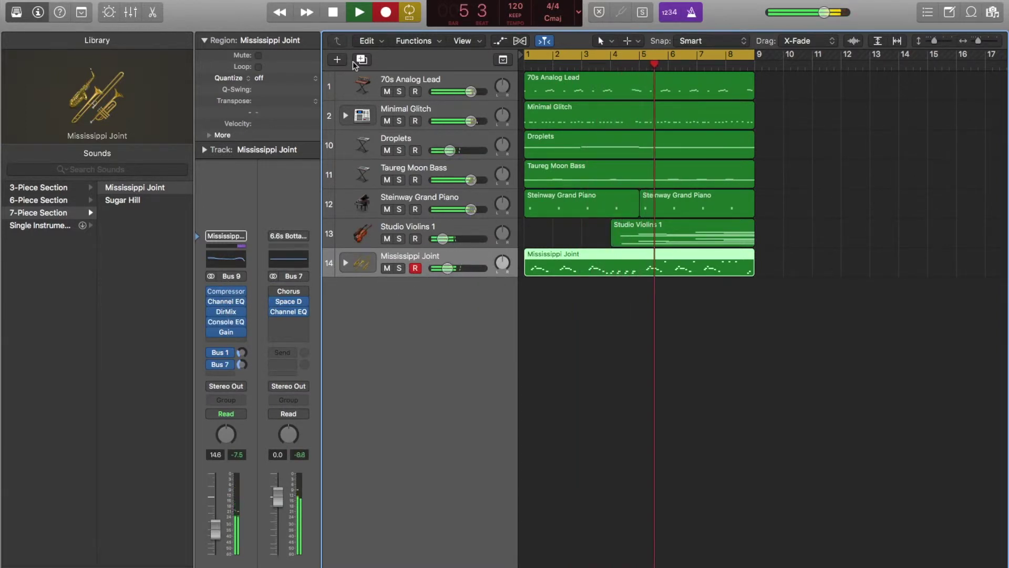
Quantize the Mississippi Joint region to 1/16 Note and fine-tune the track's volume to -14.0 dB
click(259, 82)
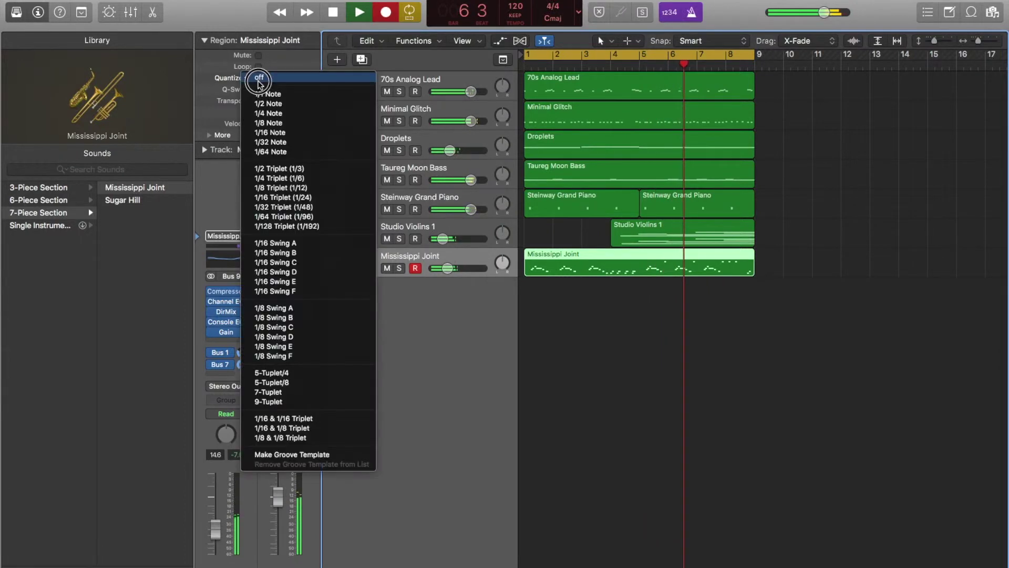
click(265, 132)
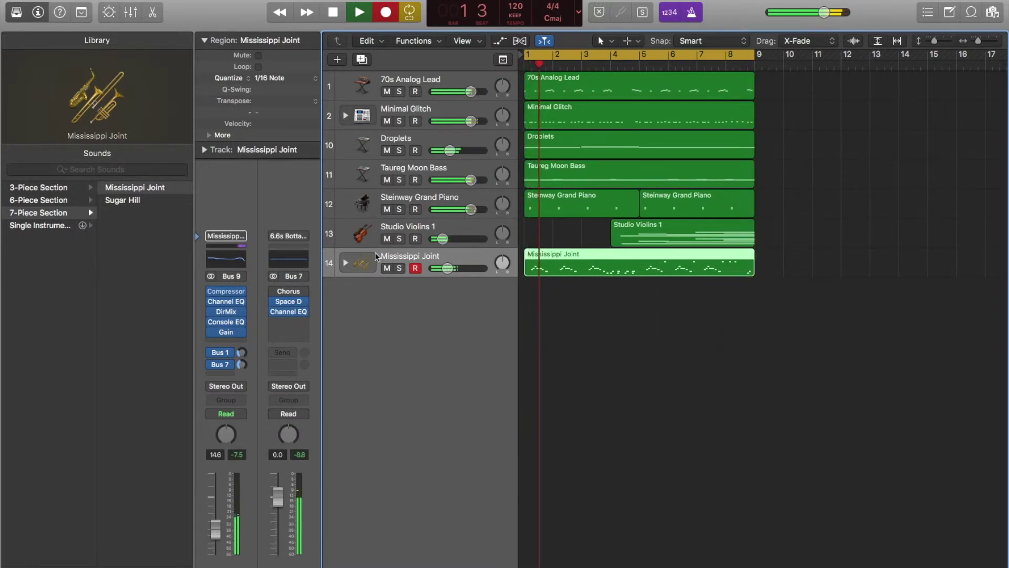
drag(441, 271, 448, 269)
Inspect the individual horn tracks inside the Mississippi Joint stack, including the Alto Sax panning, and collapse the stack again
click(346, 262)
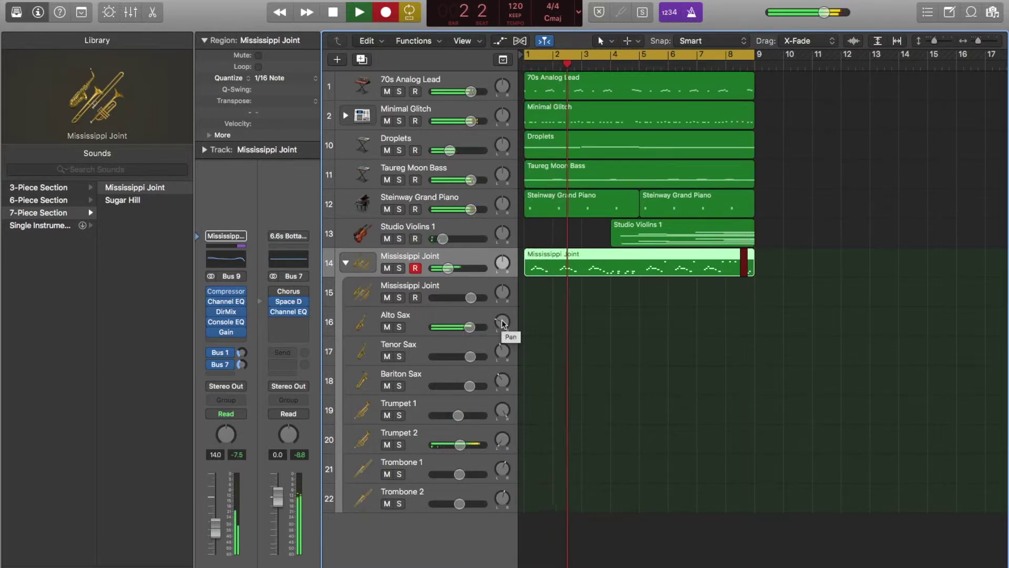
click(502, 323)
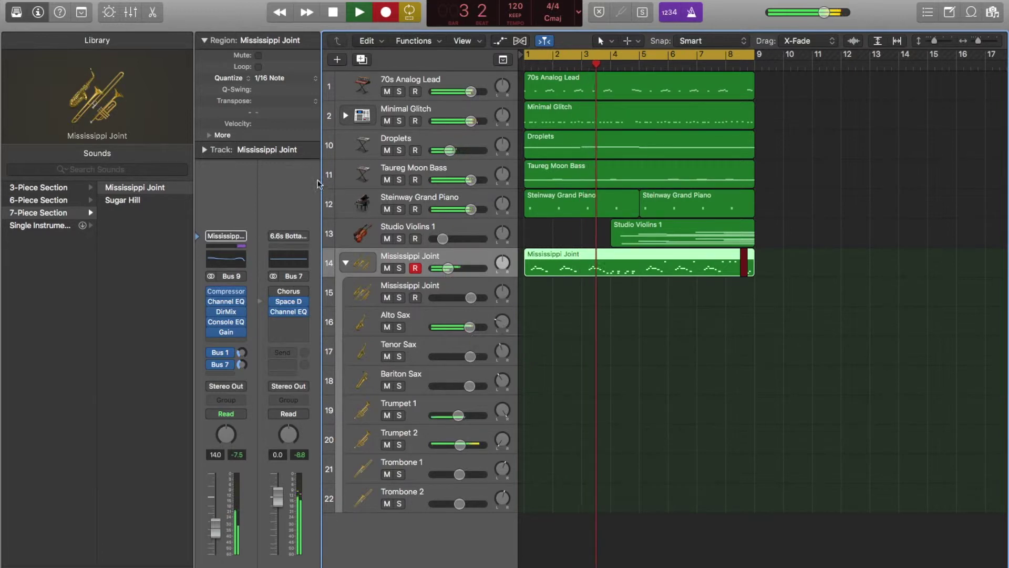
click(346, 263)
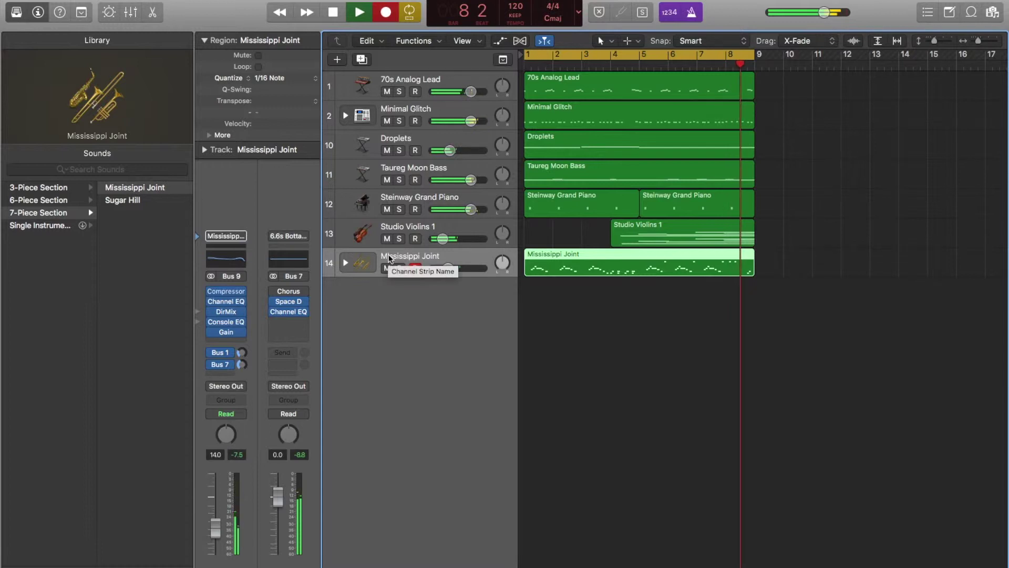
Add another software instrument track and load the African Kit patch from the World percussion sounds
click(337, 59)
click(658, 180)
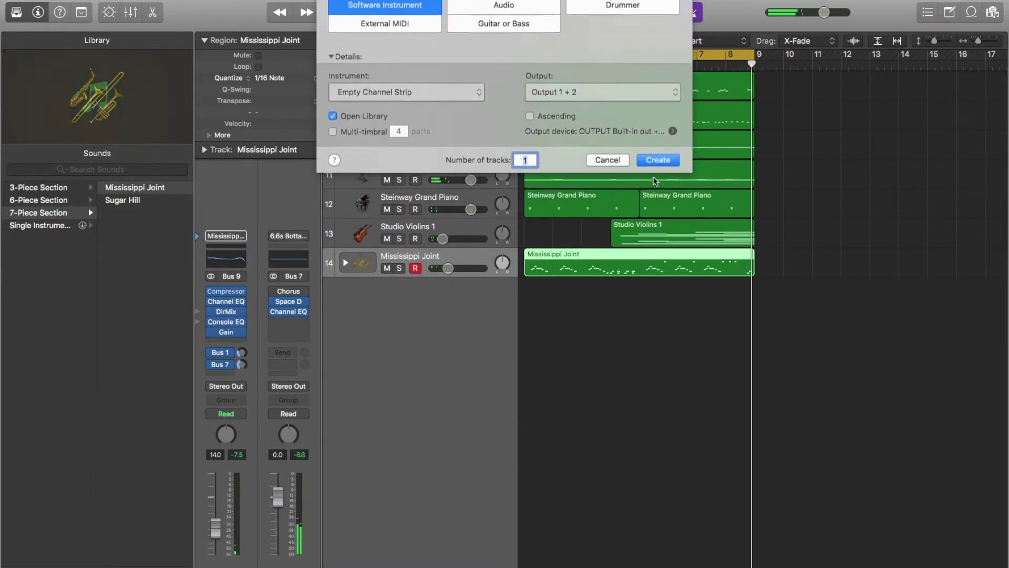
click(45, 288)
click(31, 239)
click(32, 226)
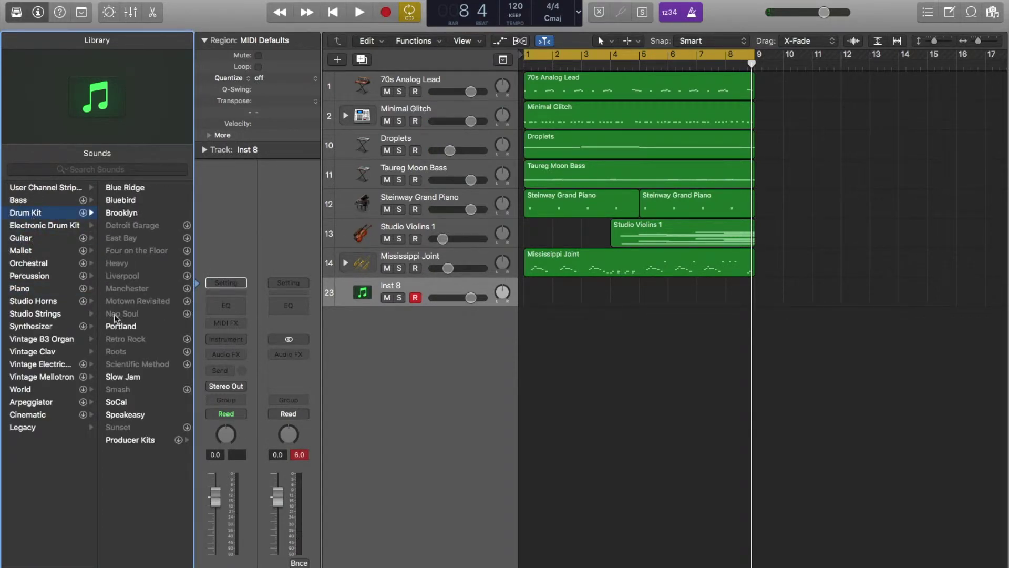
click(37, 392)
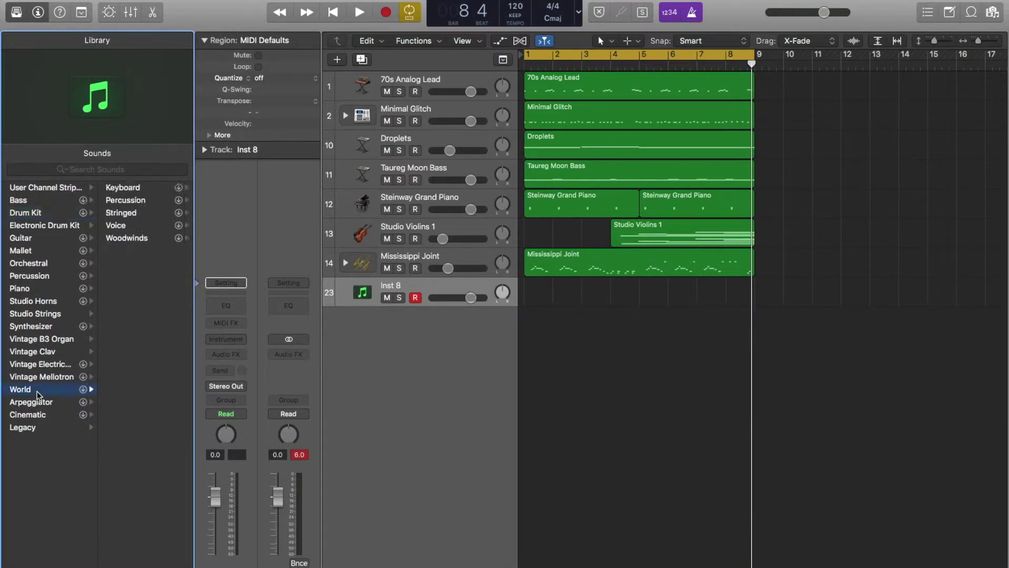
click(135, 202)
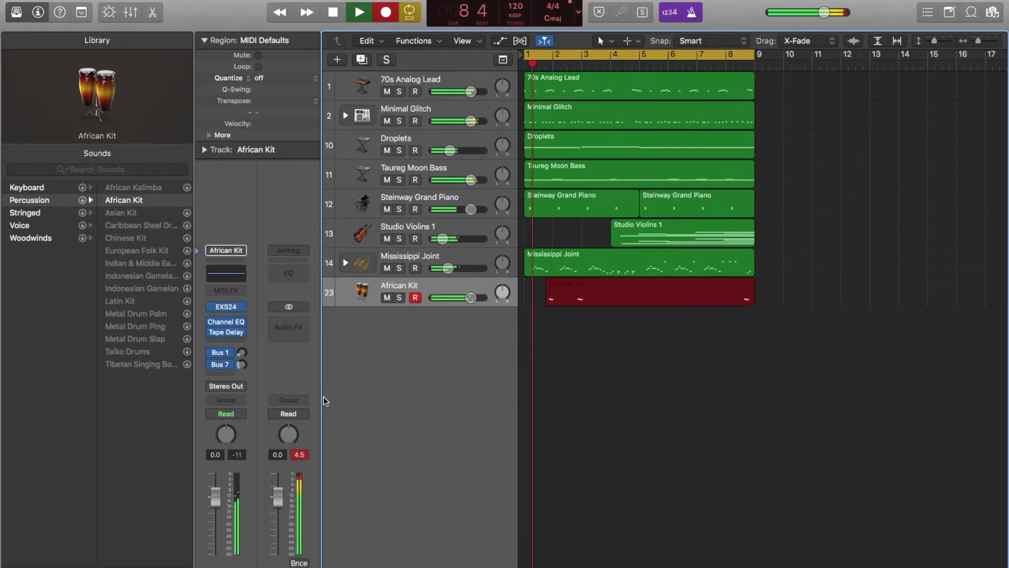
Stop recording, trim the African Kit region's start to just before bar 8 and raise the track's volume to 3.7 dB
key(space)
drag(527, 300, 719, 295)
drag(469, 298, 477, 298)
Play back the end of the loop around bar 8 several times to check the African Kit hit
click(651, 127)
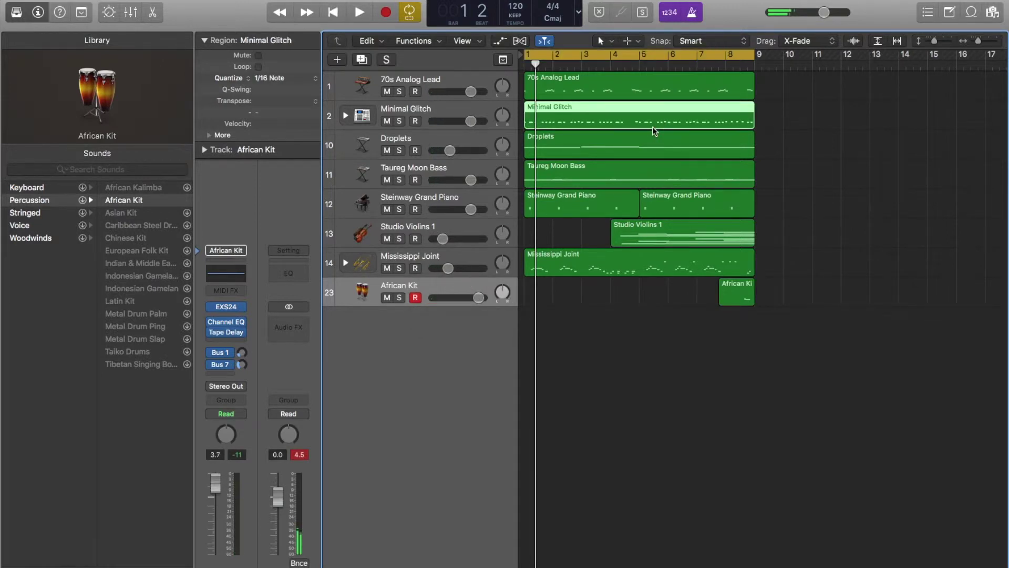
key(space)
click(788, 282)
click(734, 65)
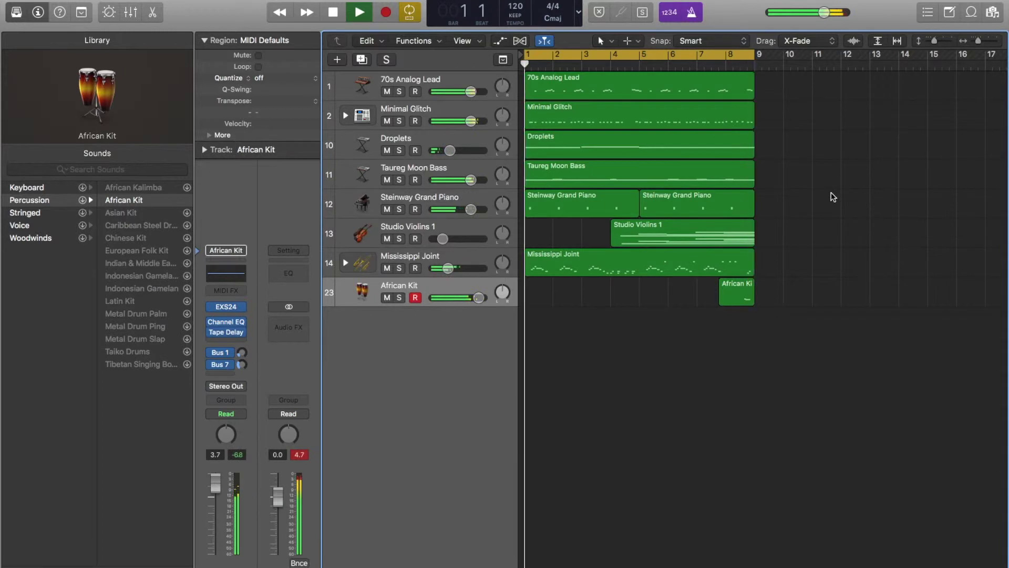
key(space)
click(725, 66)
key(space)
click(722, 67)
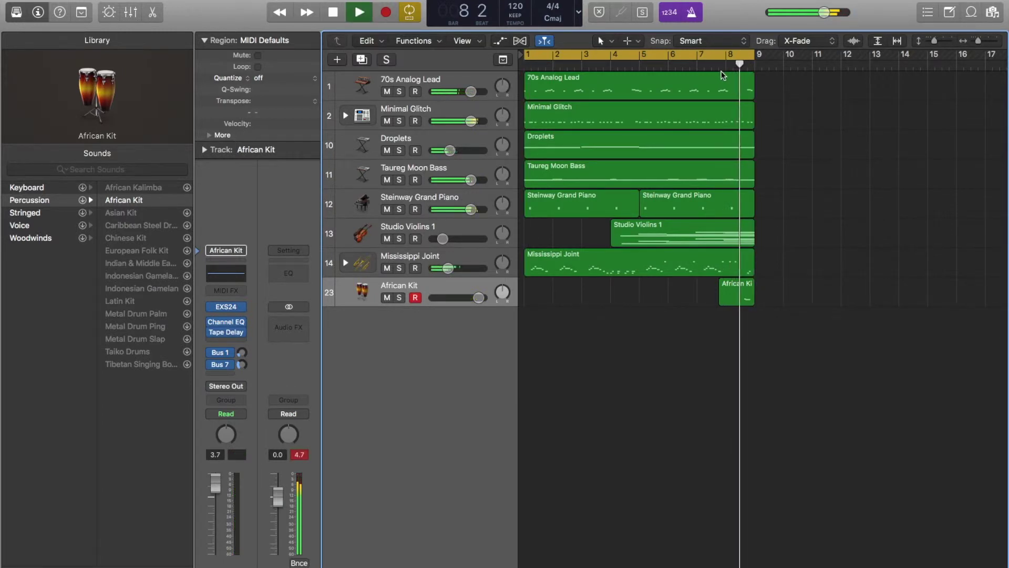
key(space)
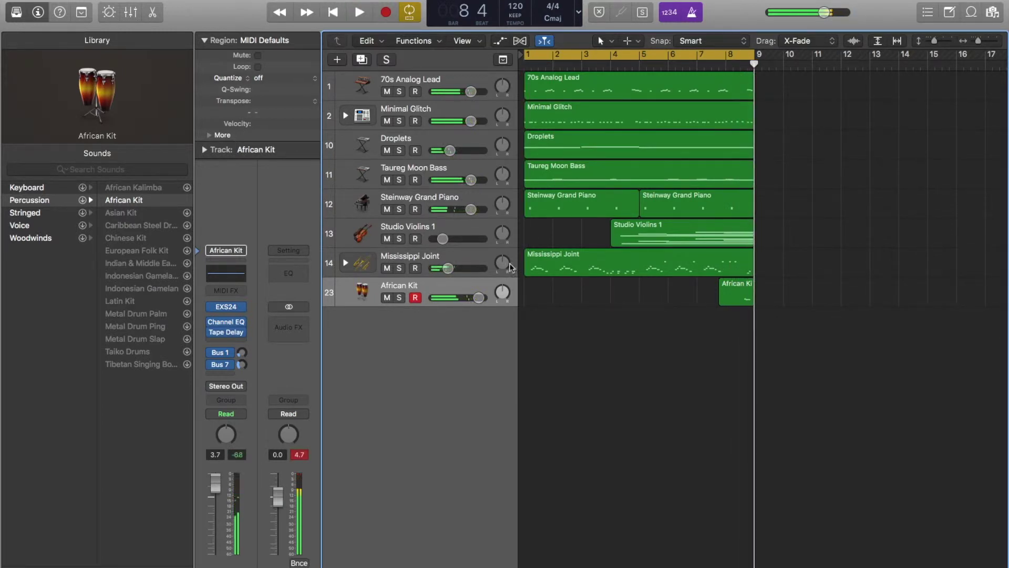
In the African Kit's Channel EQ, shape a bell boost of 5.0 dB at 1940 Hz with Q 2.80
click(228, 324)
drag(341, 263, 341, 215)
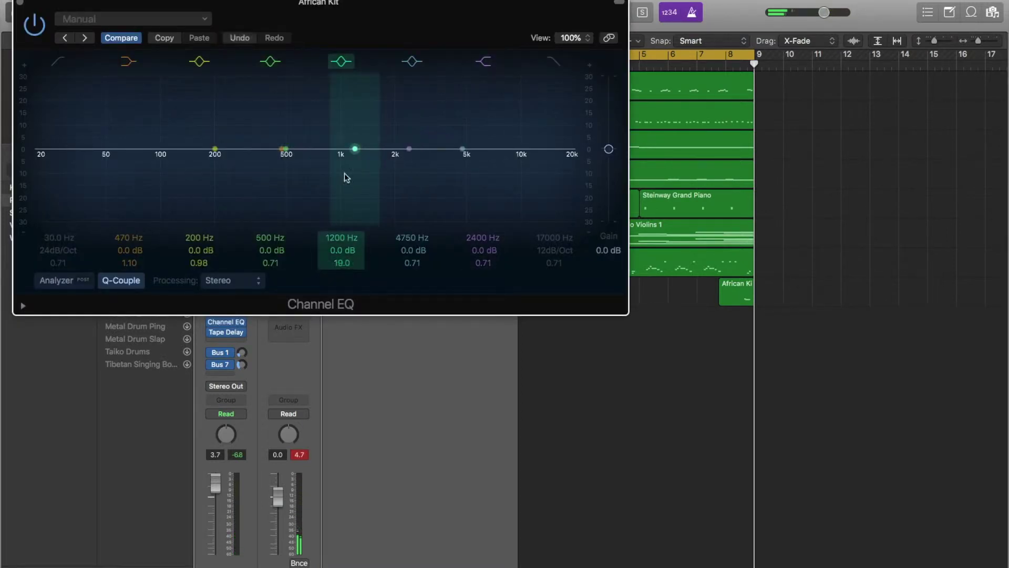
drag(364, 146, 371, 98)
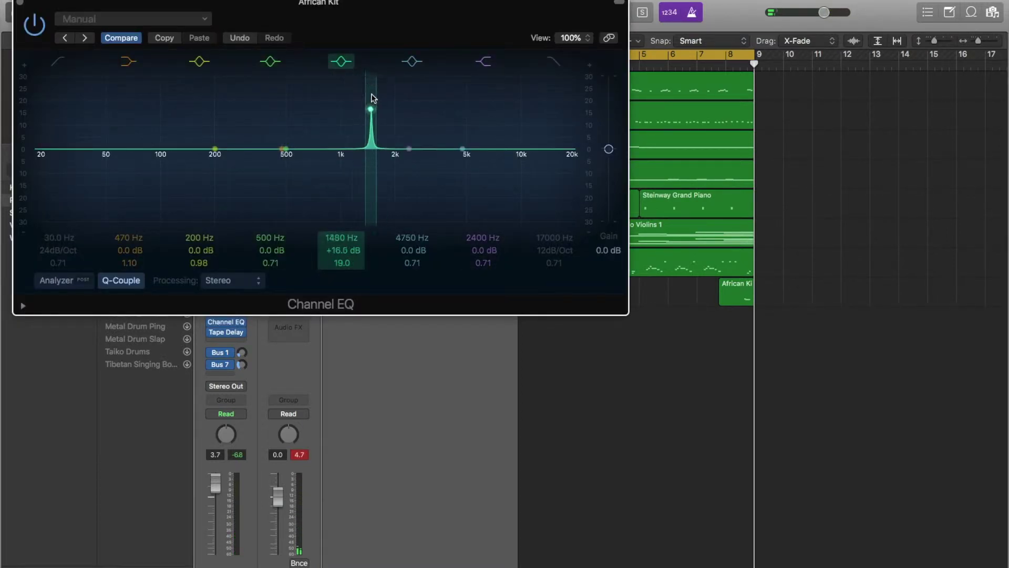
drag(340, 263, 341, 294)
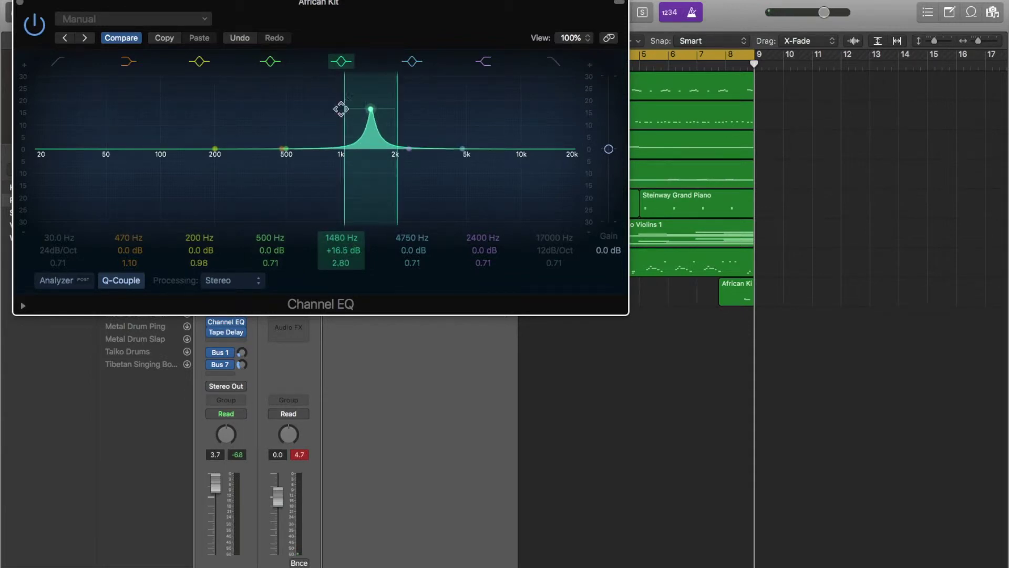
drag(371, 110, 397, 147)
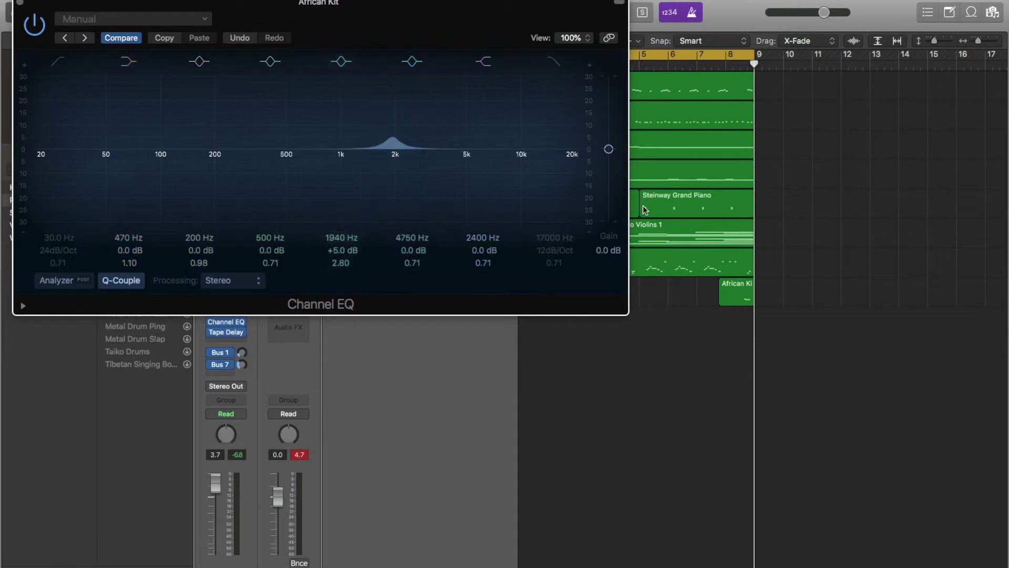
Play the end of the loop with the EQ analyzer on and cut the low shelf by 4.5 dB at 750 Hz
click(739, 65)
key(space)
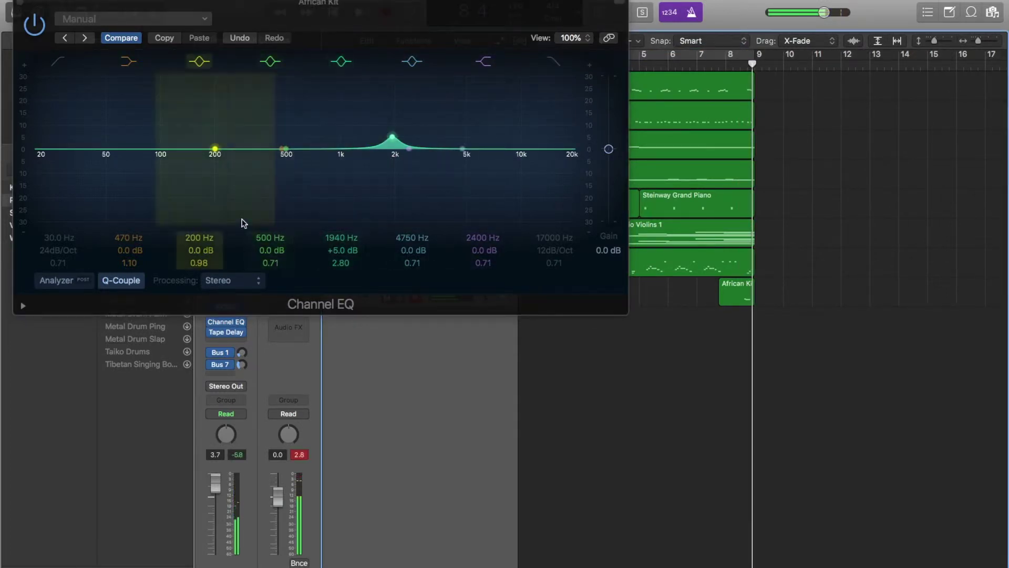
click(57, 280)
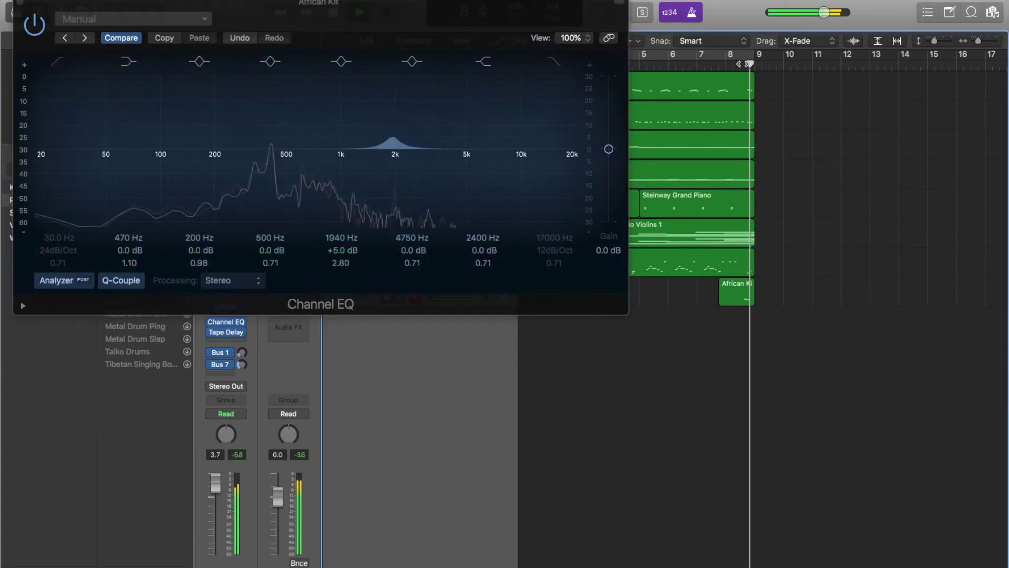
drag(289, 153, 320, 167)
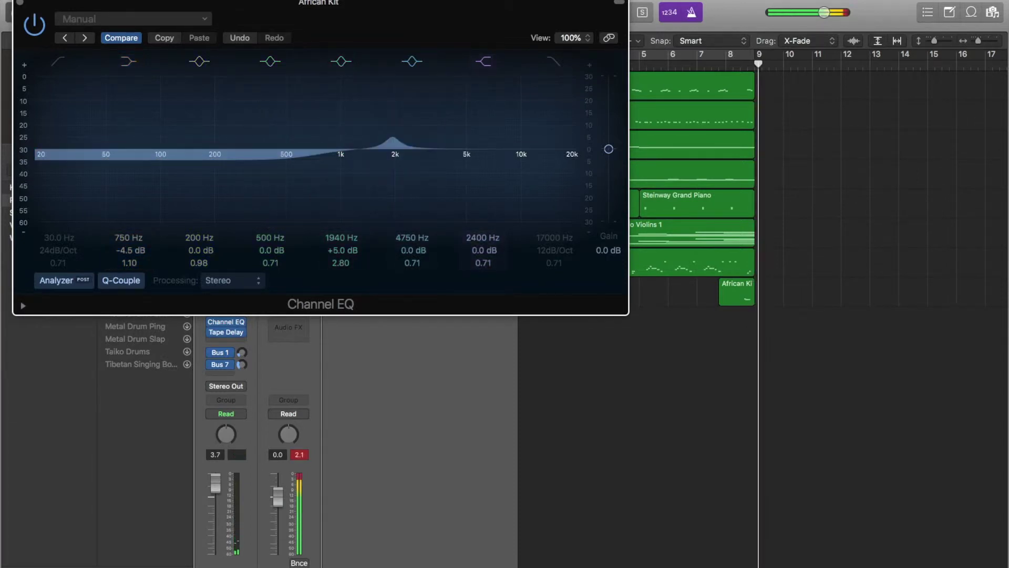
Replay the African Kit hit, boost the EQ's high shelf by 4.5 dB at 2600 Hz and close the Channel EQ
click(727, 67)
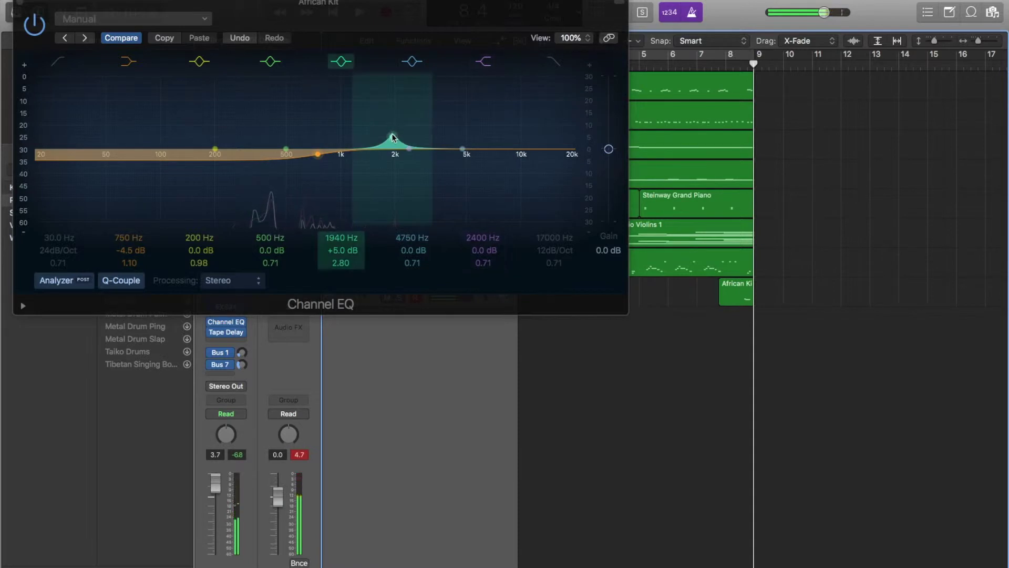
drag(408, 148, 414, 130)
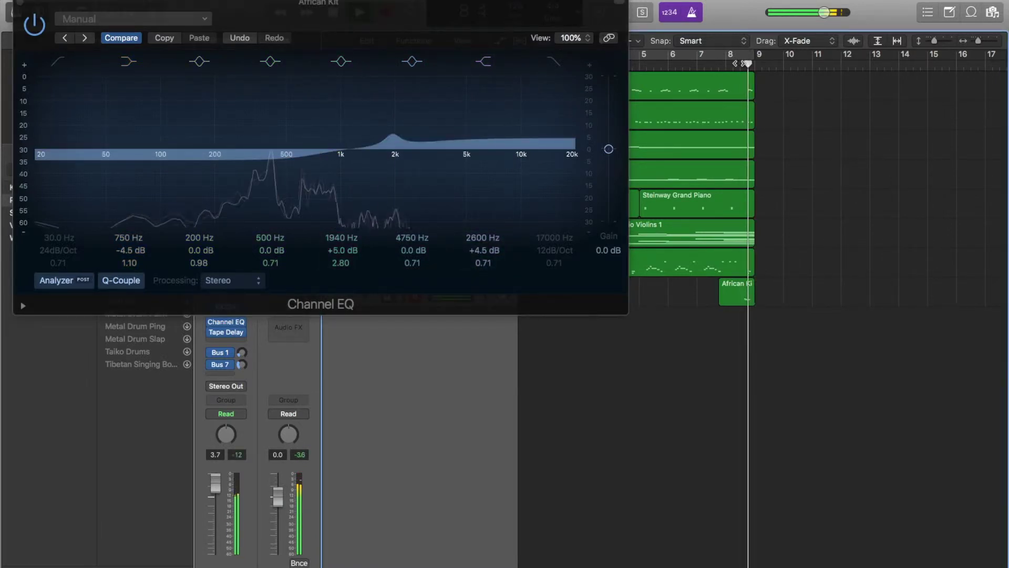
click(20, 2)
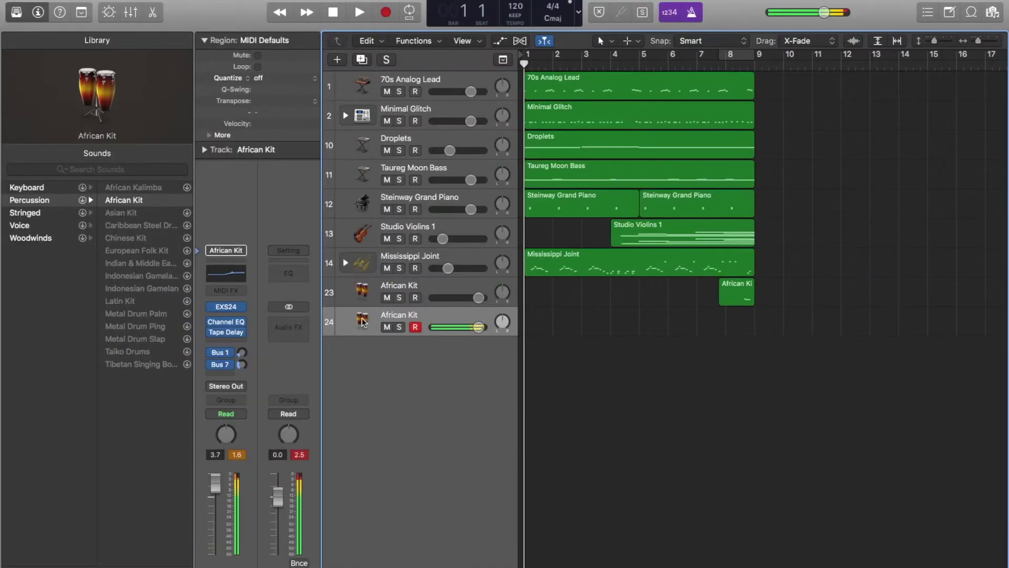
Record a percussion part over bars 1 to 8 on the duplicate African Kit track and quantize the region to 1/16 Note
key(r)
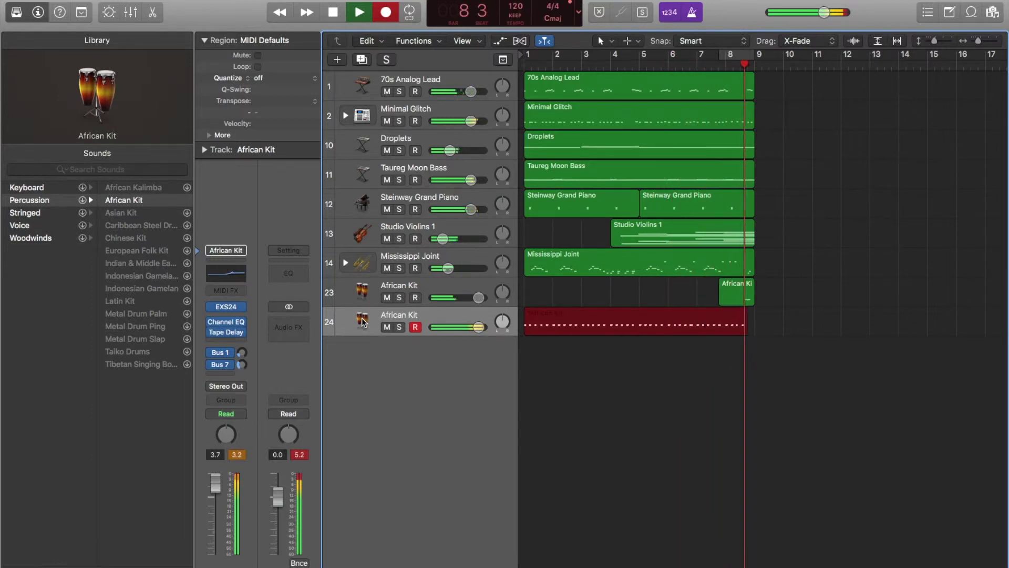
key(space)
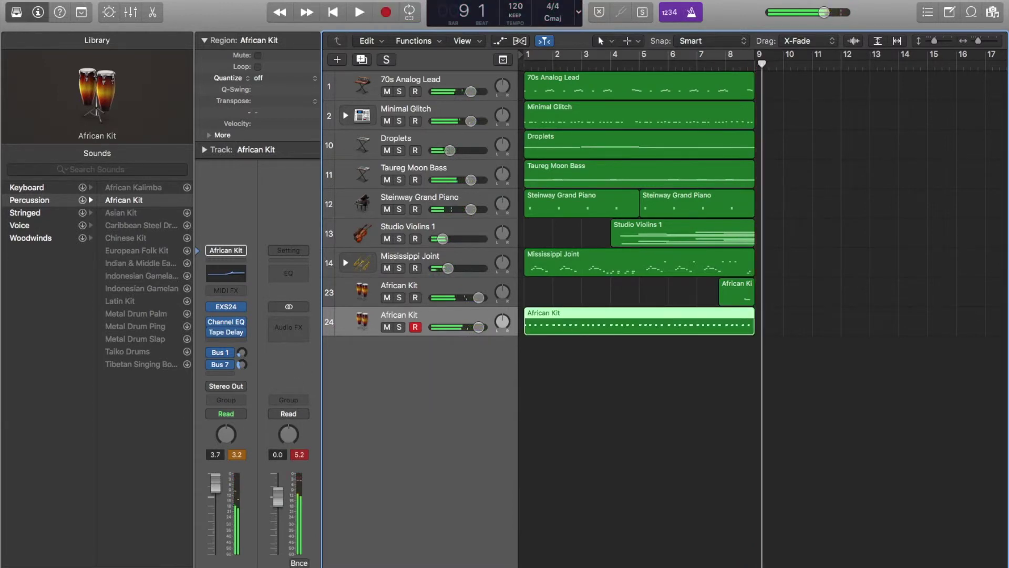
click(259, 78)
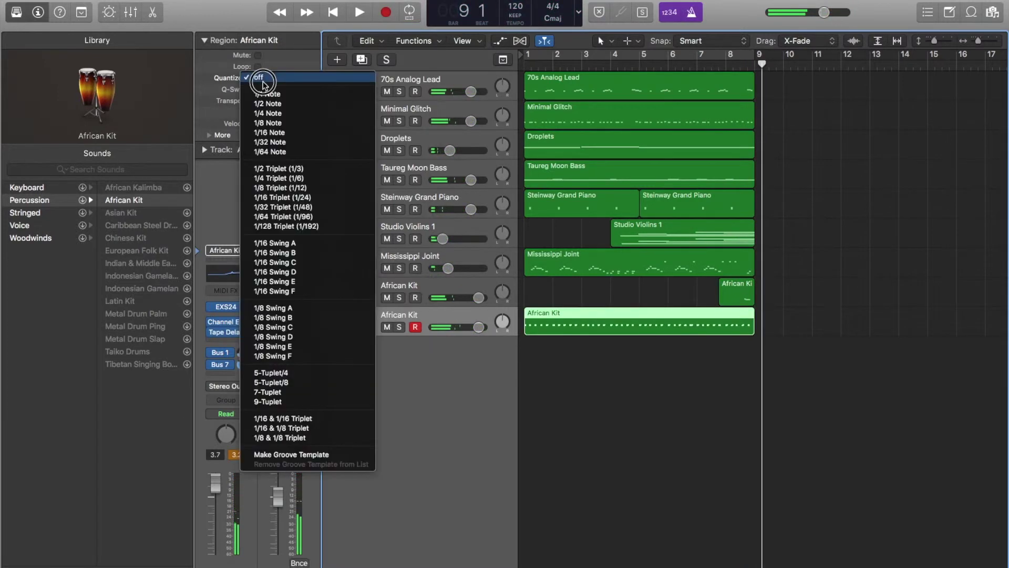
click(265, 133)
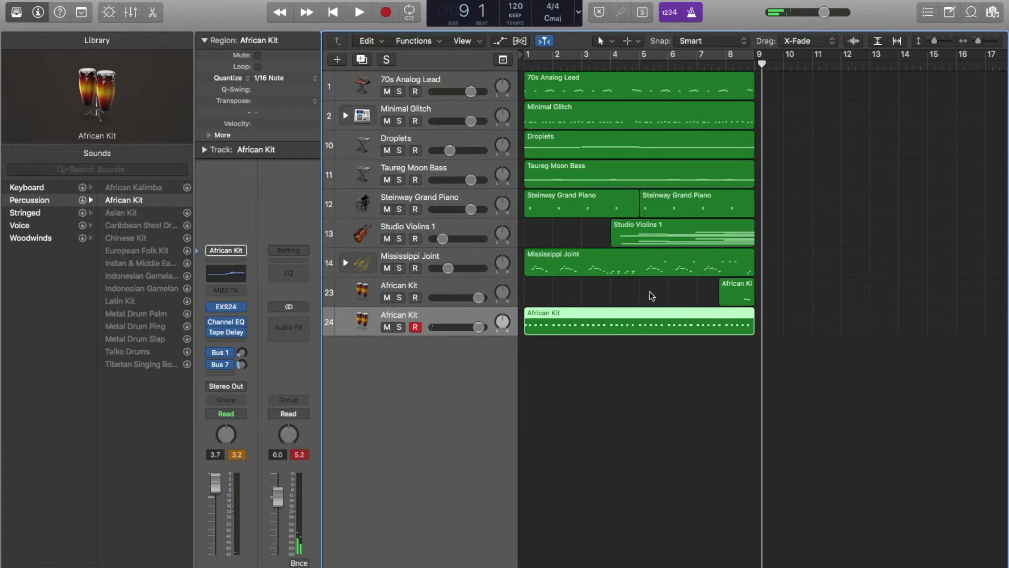
Play the loop and lower the volume of the second African Kit track to -4.3 dB
key(space)
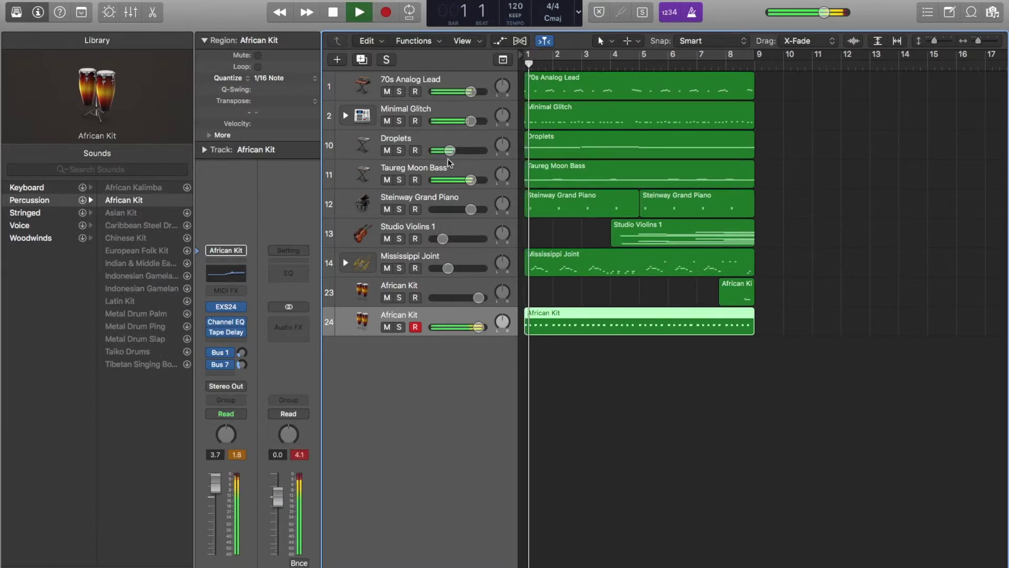
key(space)
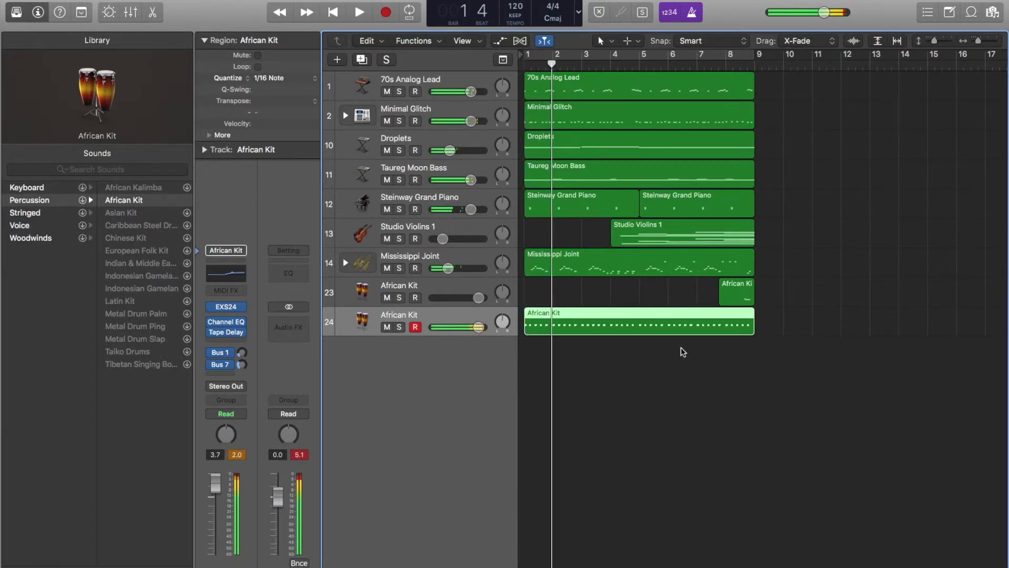
click(241, 364)
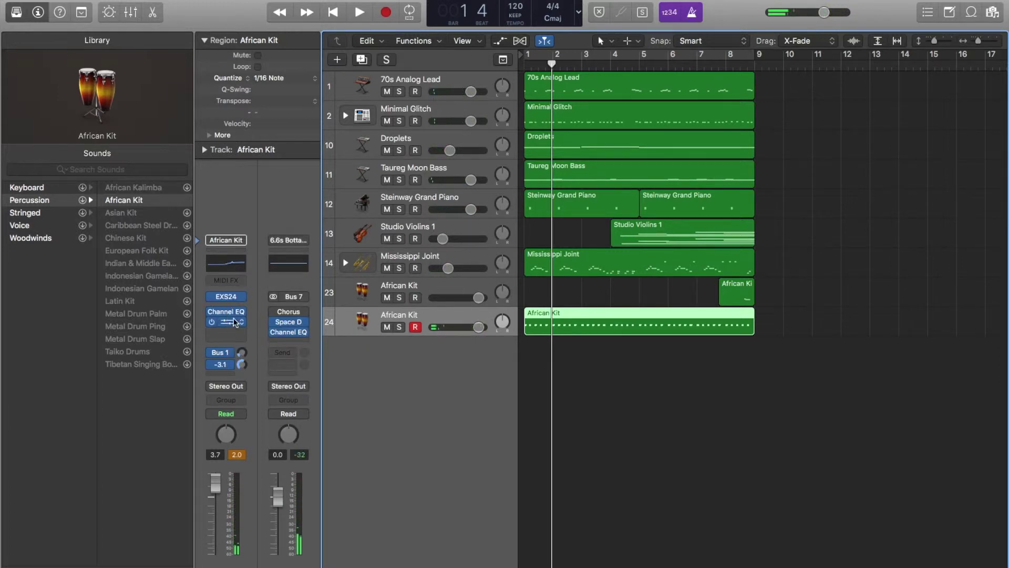
drag(480, 327, 454, 327)
key(space)
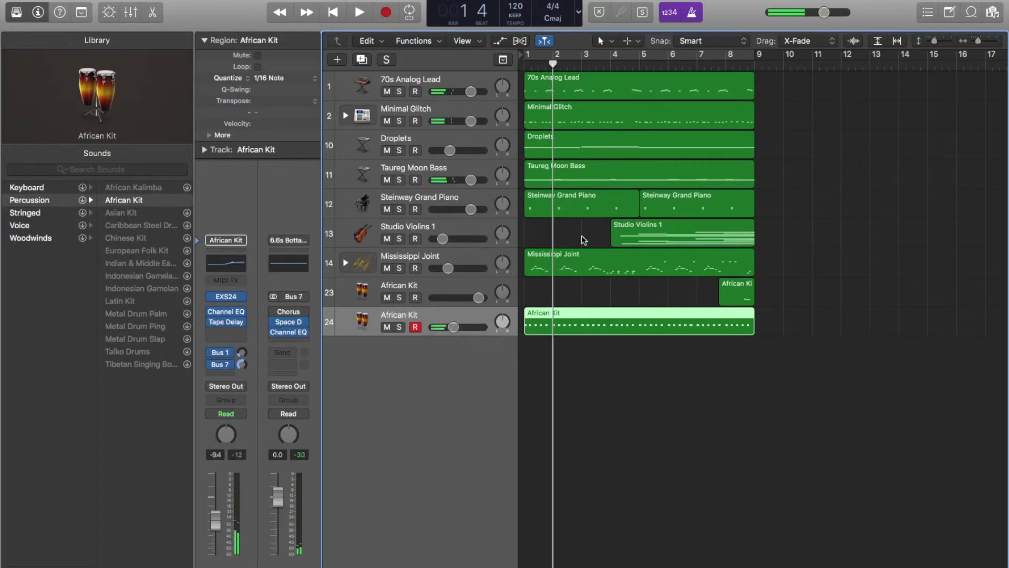
drag(470, 328, 478, 332)
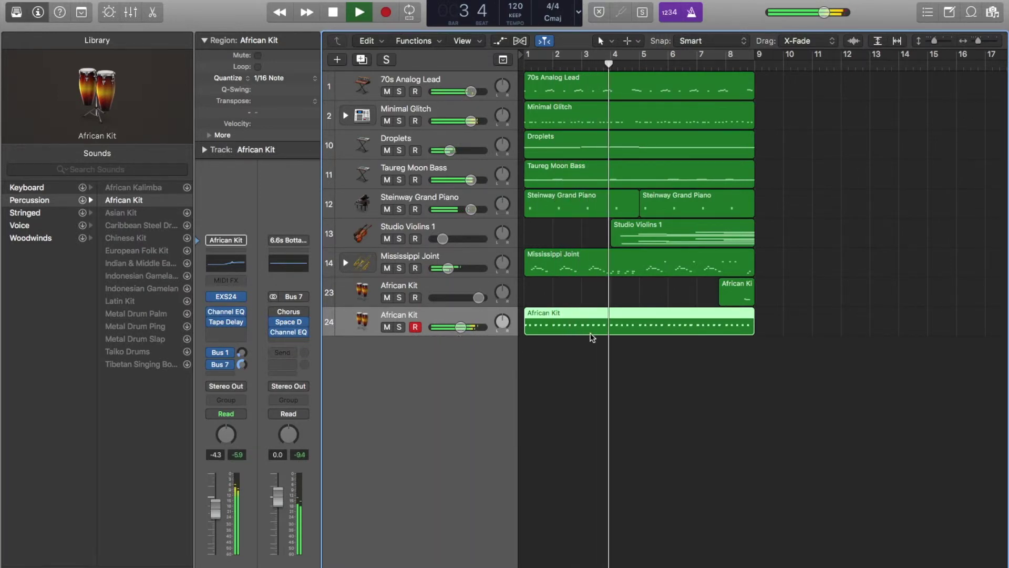
Show the second African Kit's full region in the Piano Roll and delete all of its Shekere notes
key(e)
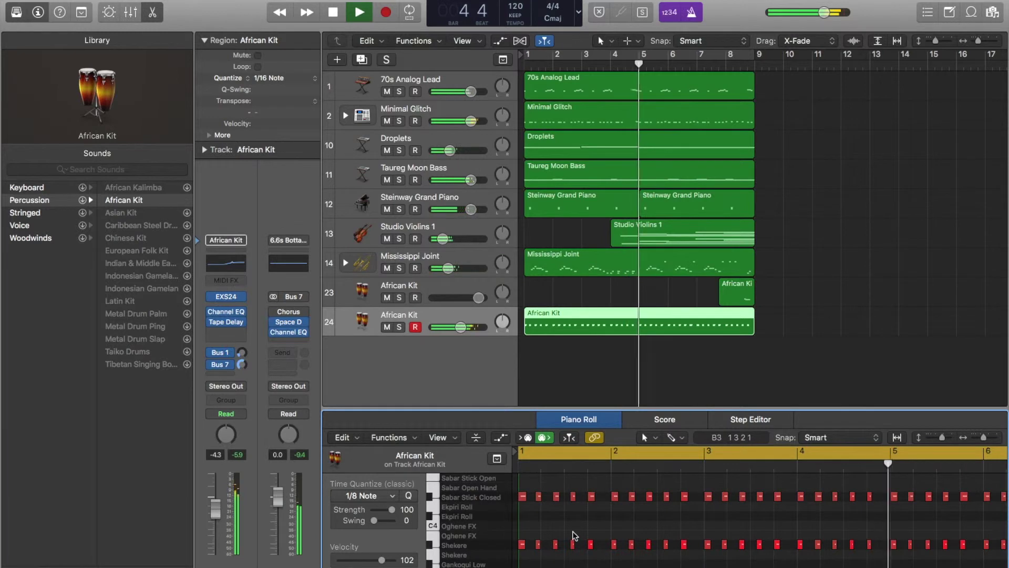
key(z)
key(space)
click(759, 542)
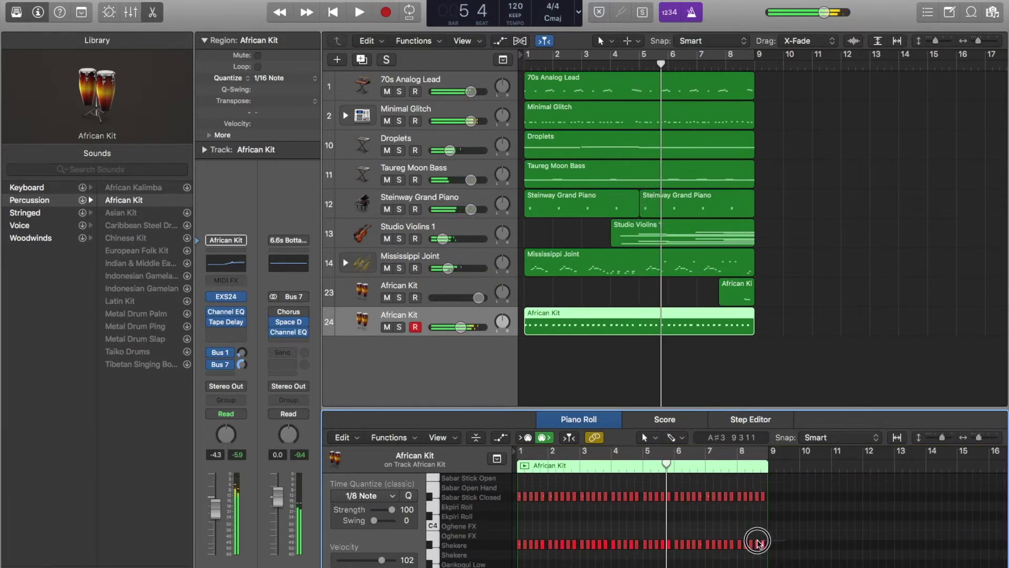
drag(758, 540, 451, 564)
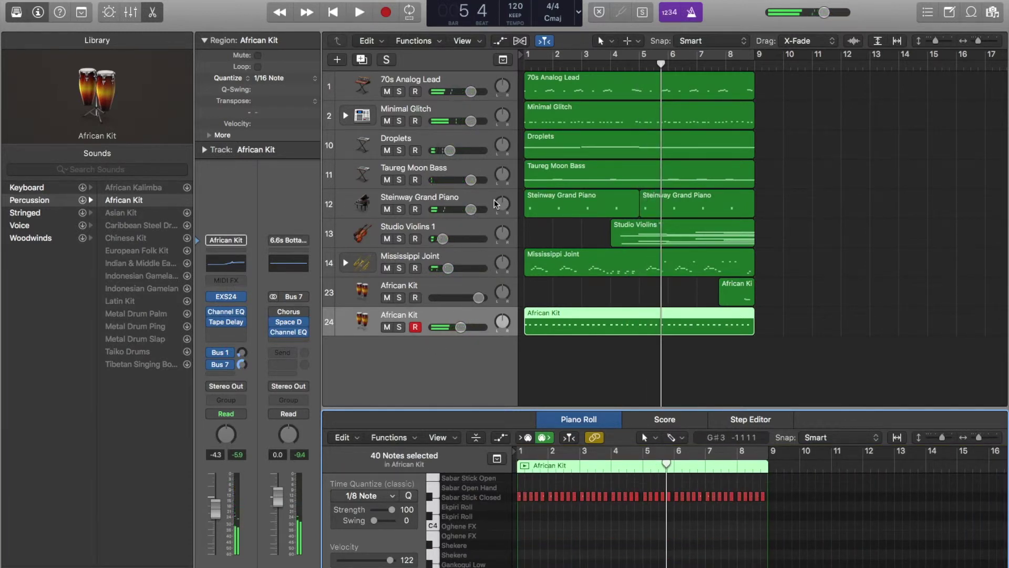
Play the loop from bar 1 and raise the second African Kit's volume to -0.4 dB
click(518, 73)
key(space)
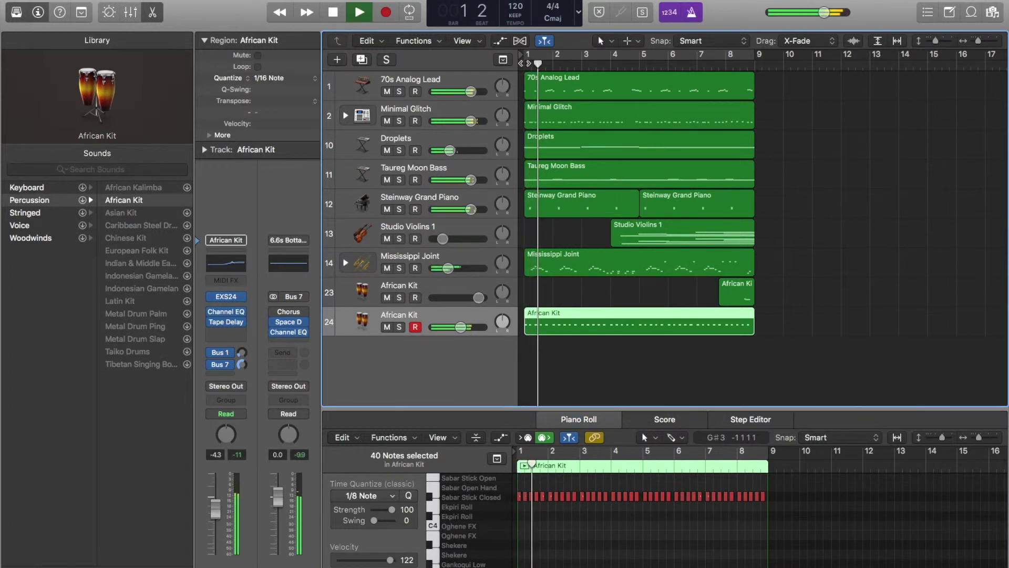
drag(461, 328, 469, 327)
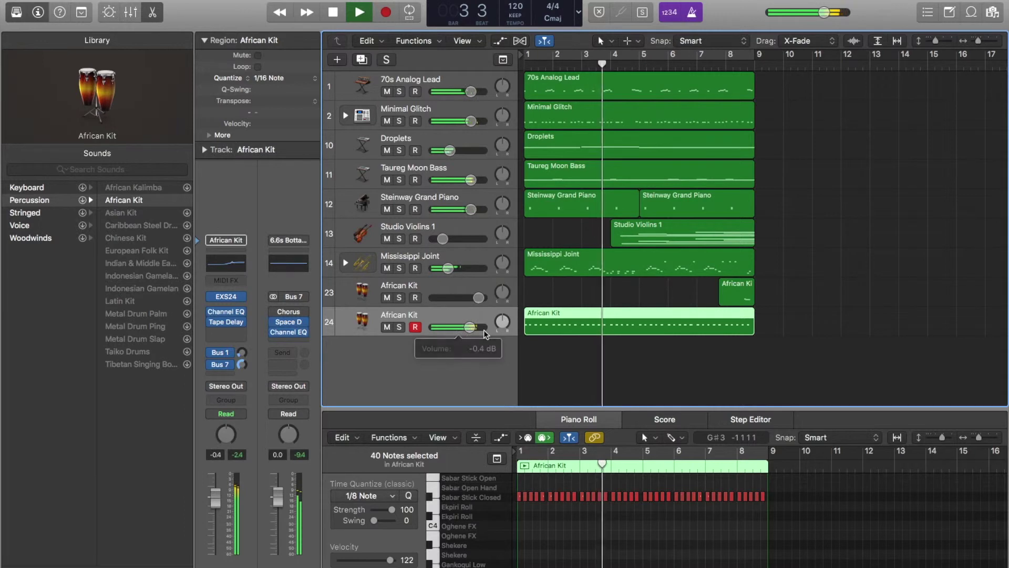
Set the second African Kit's Channel EQ bell boost to 8.5 dB at 1260 Hz and bring the track's volume to -3.7 dB
click(226, 313)
drag(393, 141, 358, 120)
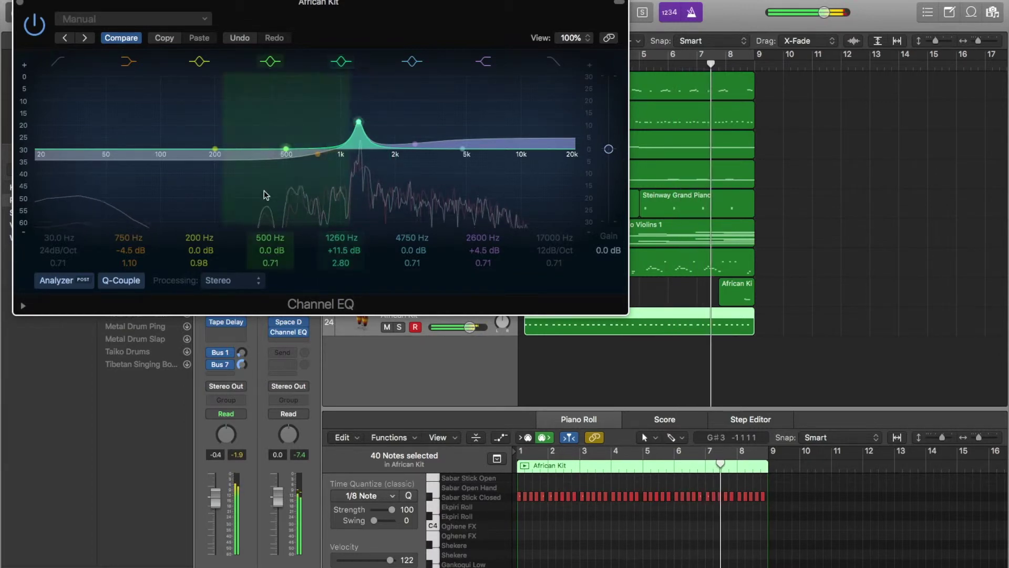
click(341, 249)
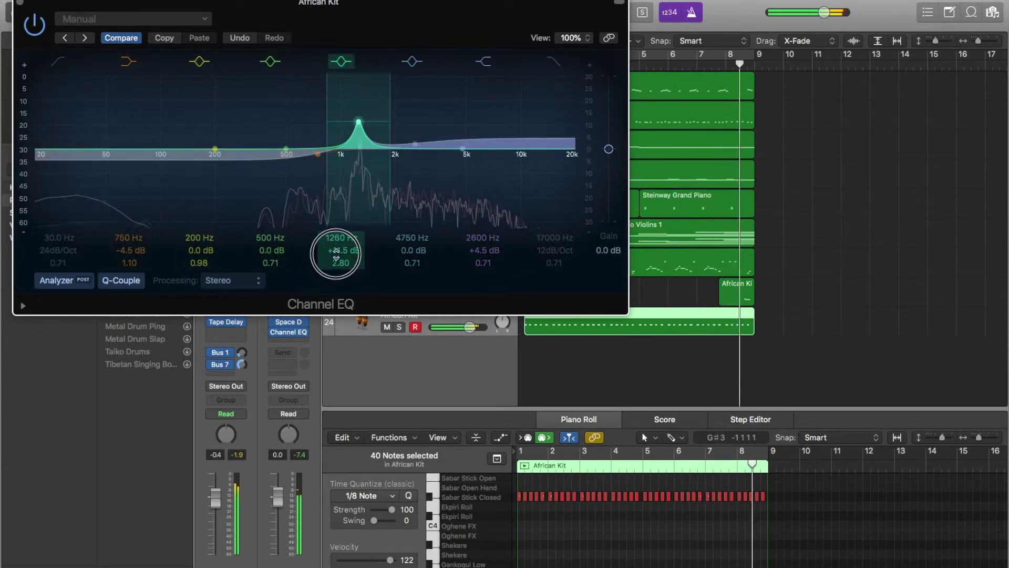
drag(340, 250, 340, 260)
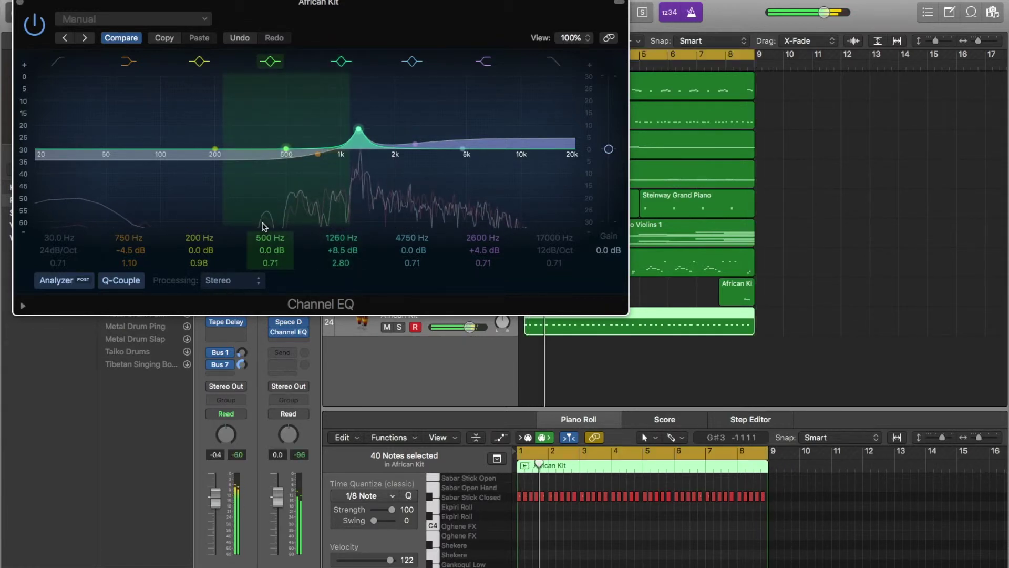
click(17, 2)
mouse_move(471, 327)
mouse_down()
mouse_move(431, 325)
mouse_move(461, 328)
mouse_up()
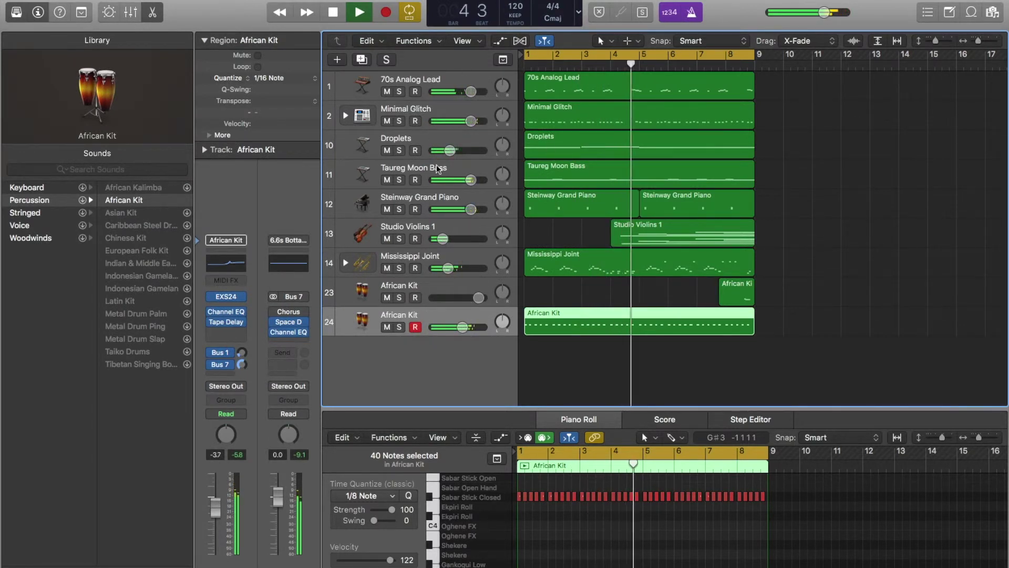
Raise the Droplets track's volume to -6.4 dB and insert a stereo Gain plug-in on it
drag(449, 151, 456, 151)
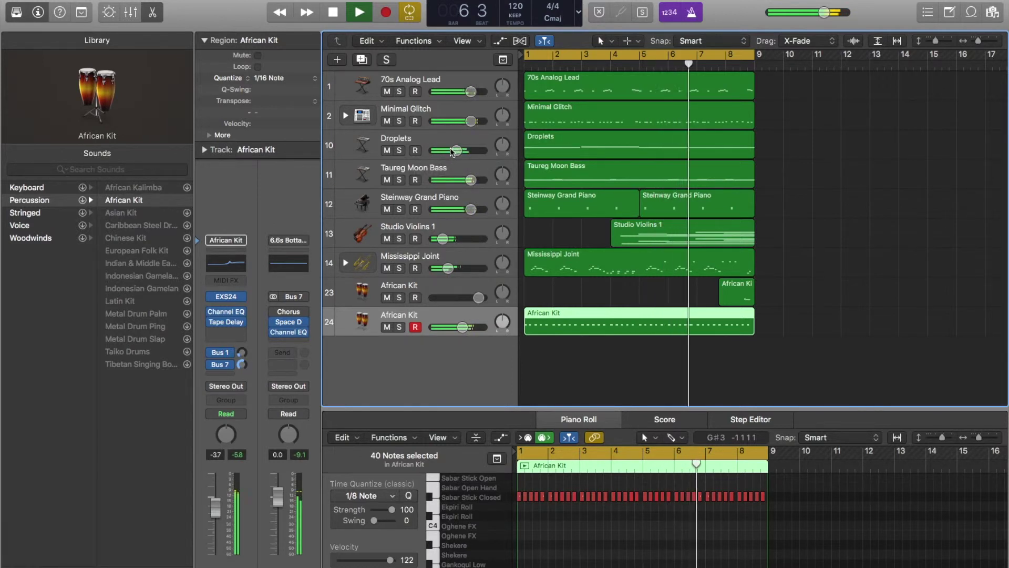
click(370, 143)
click(236, 339)
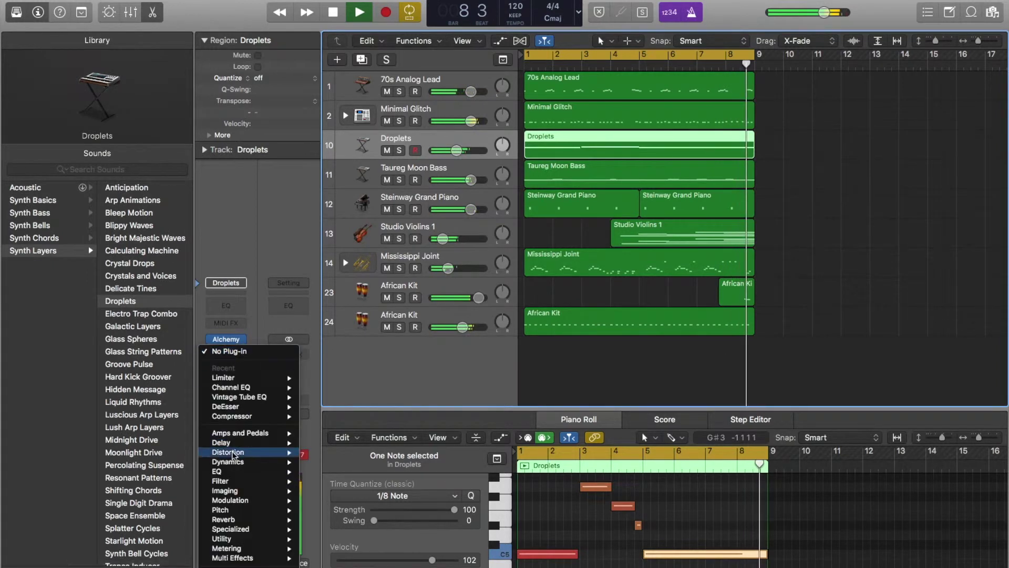
mouse_move(263, 539)
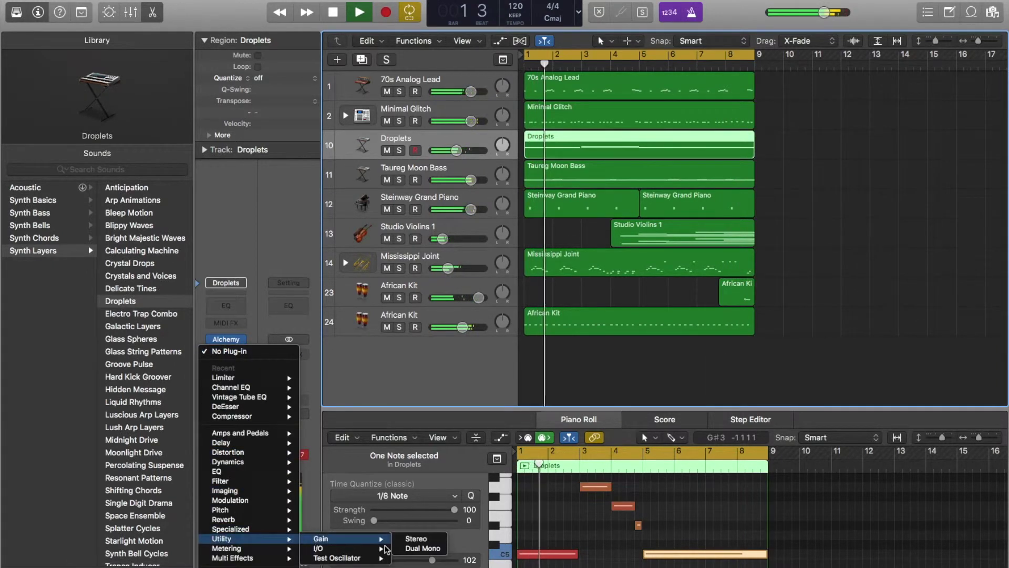
click(415, 538)
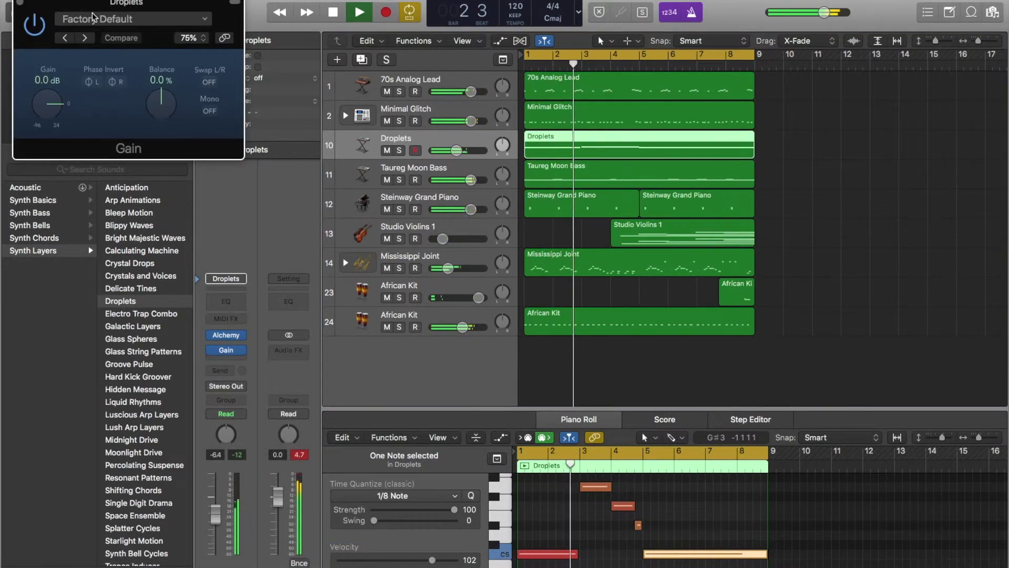
click(20, 6)
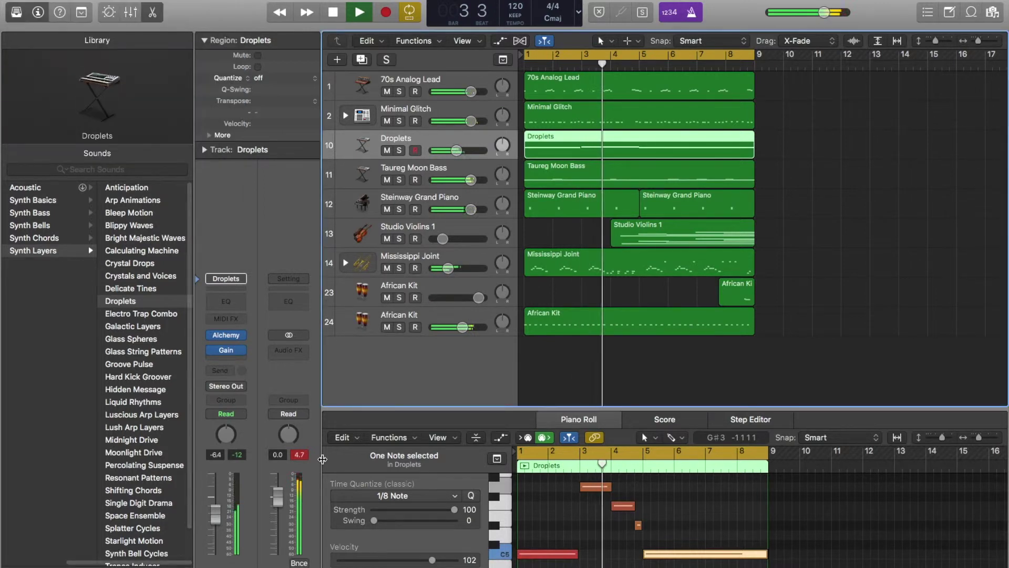
Replace the Droplets Gain plug-in with its Dual Mono version and set its channel configuration to Mid/Side
click(239, 350)
mouse_move(242, 353)
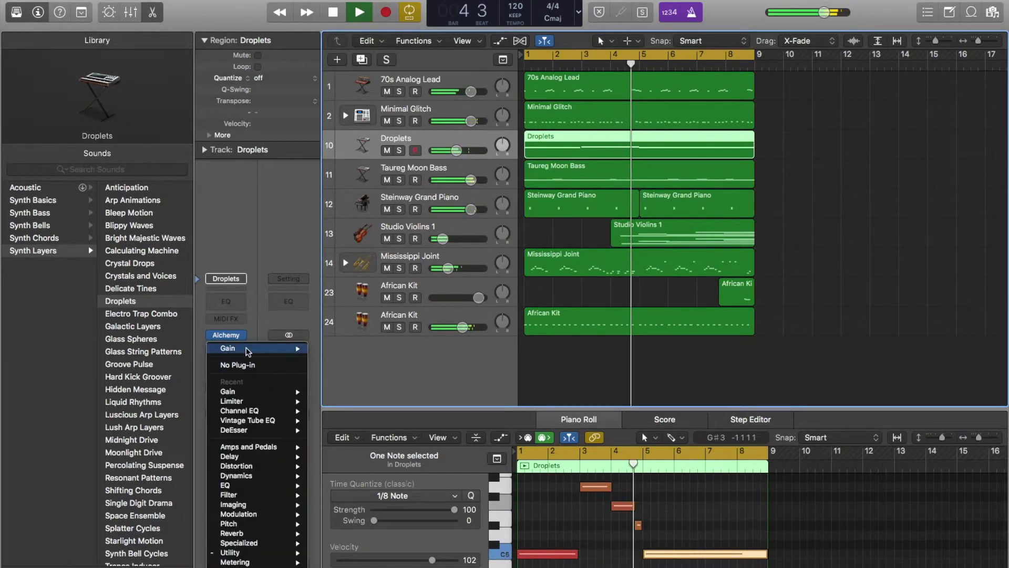
click(332, 348)
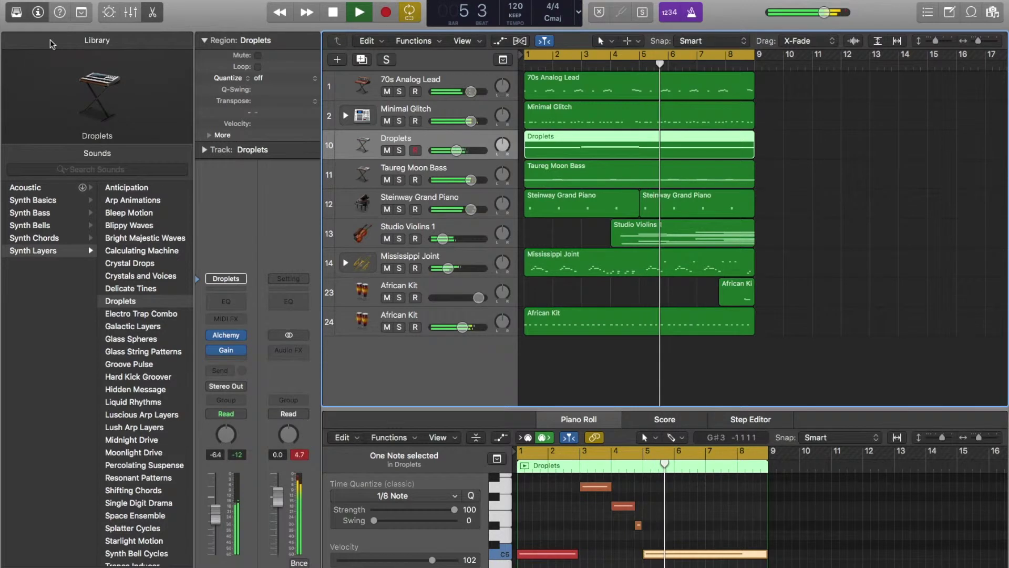
click(226, 349)
click(63, 58)
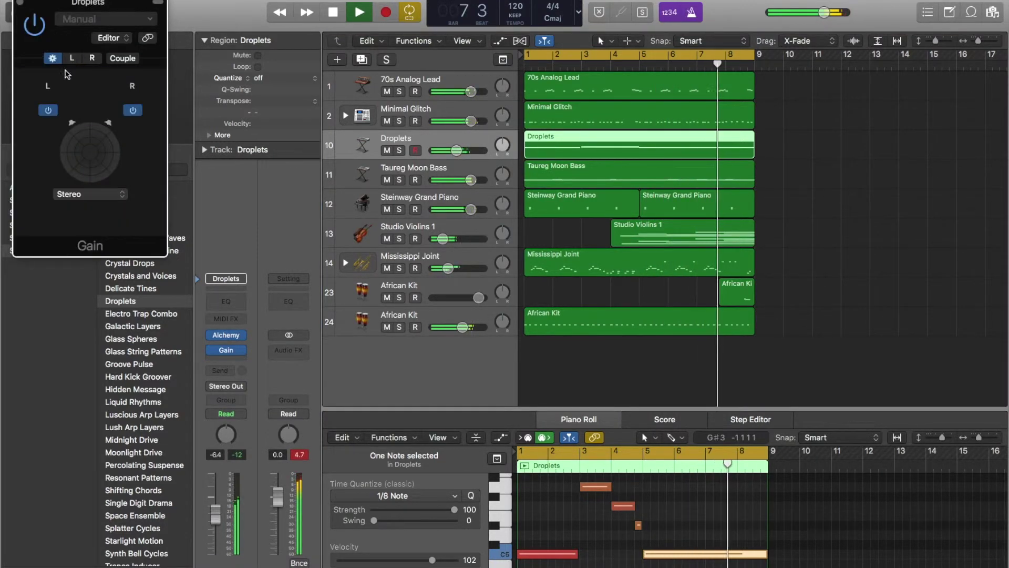
click(97, 197)
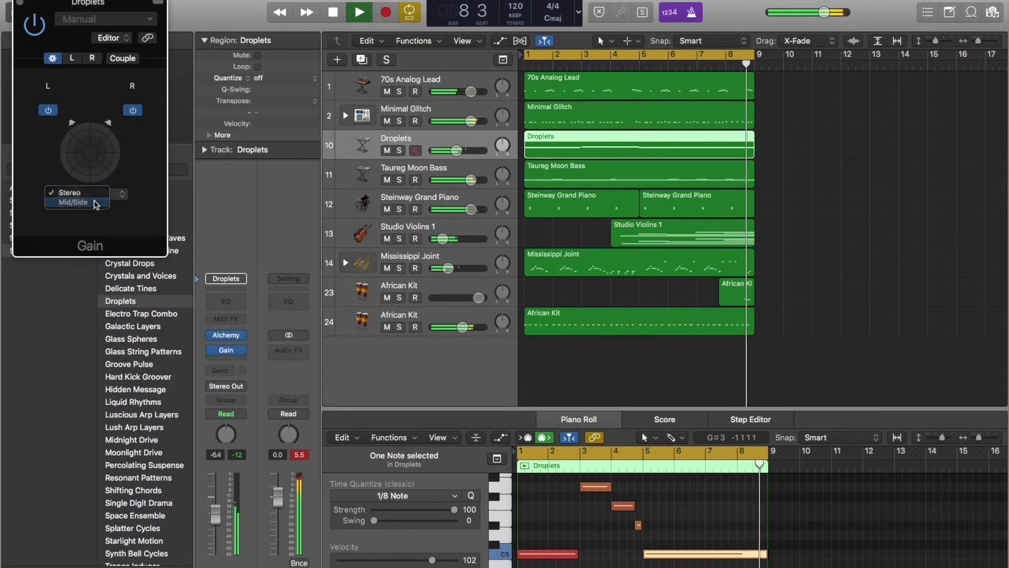
click(97, 200)
Boost the Side channel of the Droplets Gain plug-in by 4.2 dB and close the plug-in
click(97, 58)
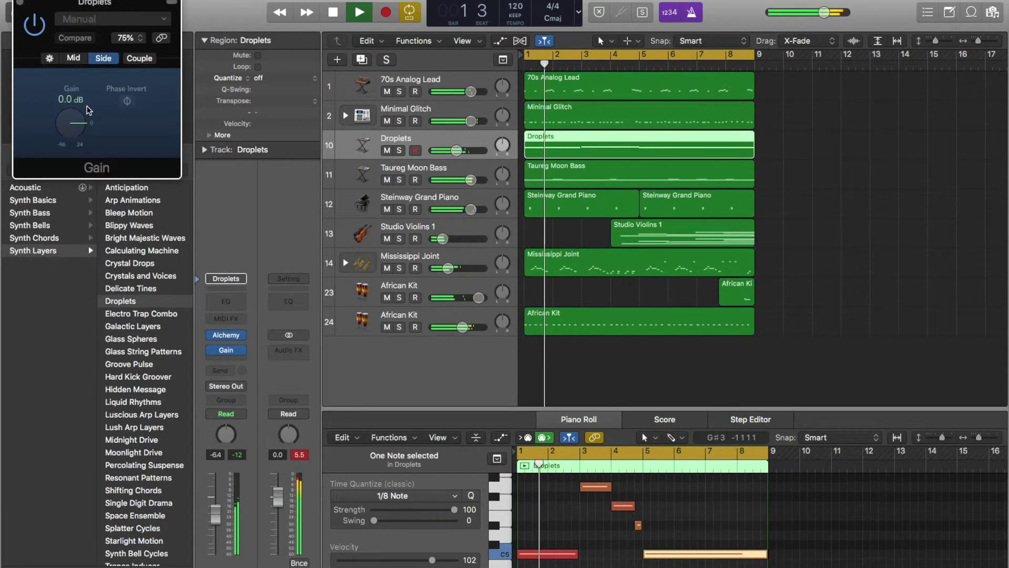
drag(68, 127, 68, 122)
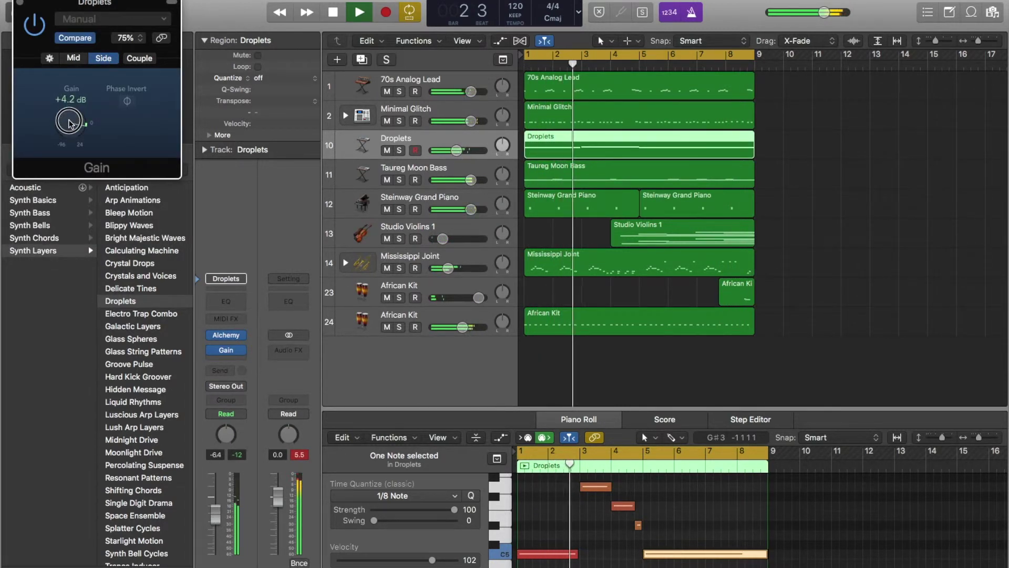
key(super+w)
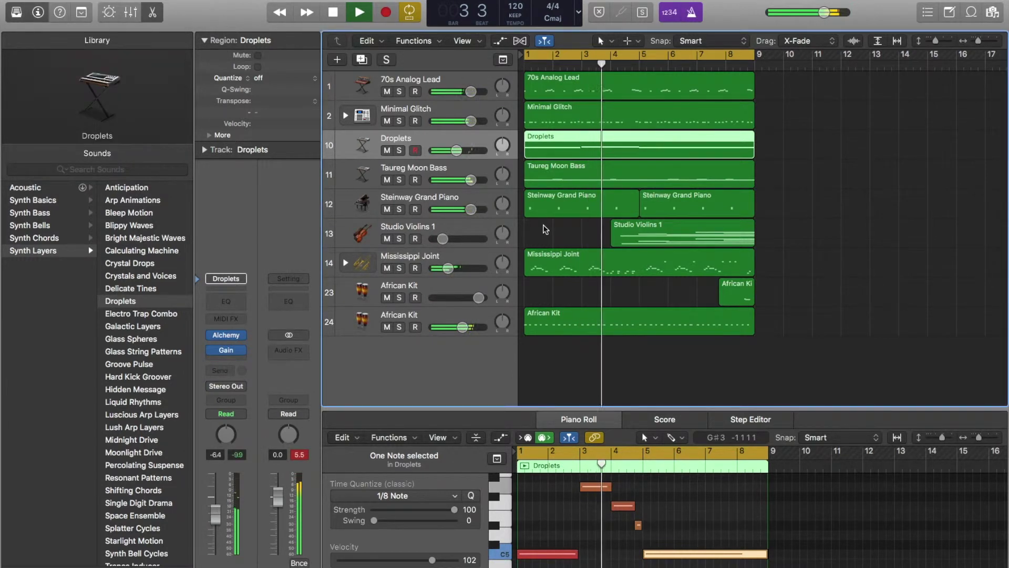
Insert a stereo Abletunes Drive Knob on the second African Kit track and lower the track's volume to -9.6 dB
click(439, 318)
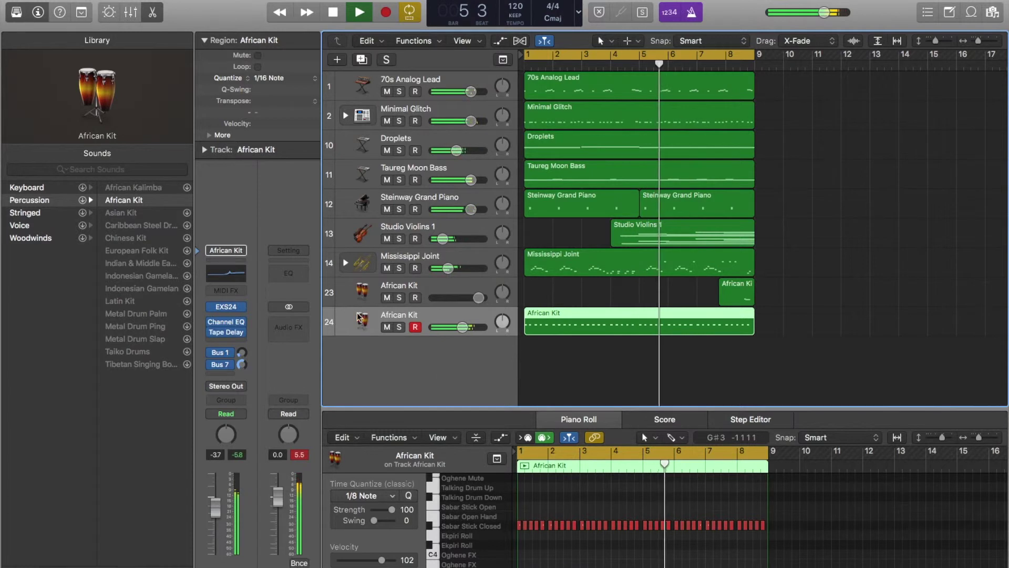
click(226, 342)
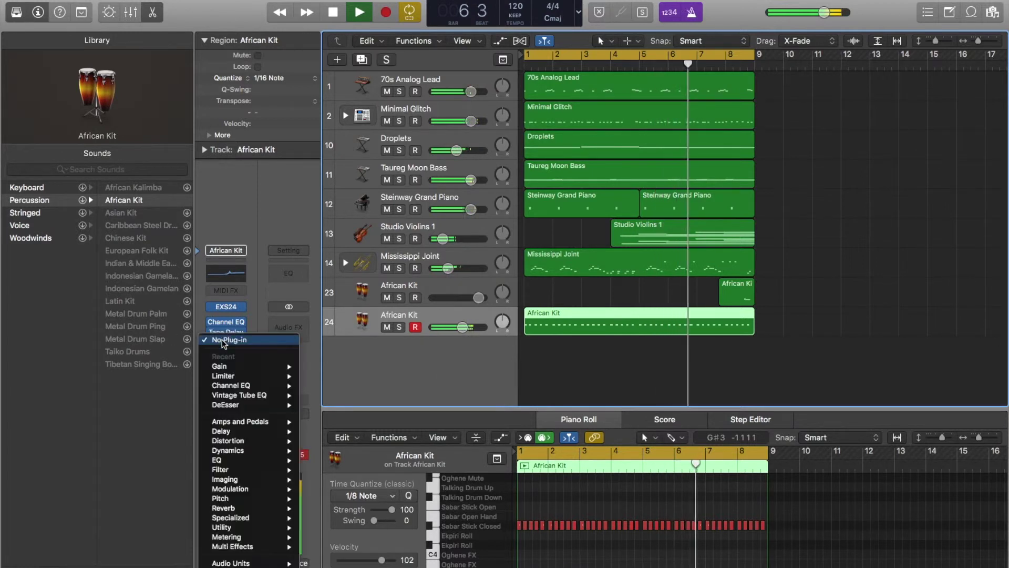
mouse_move(223, 550)
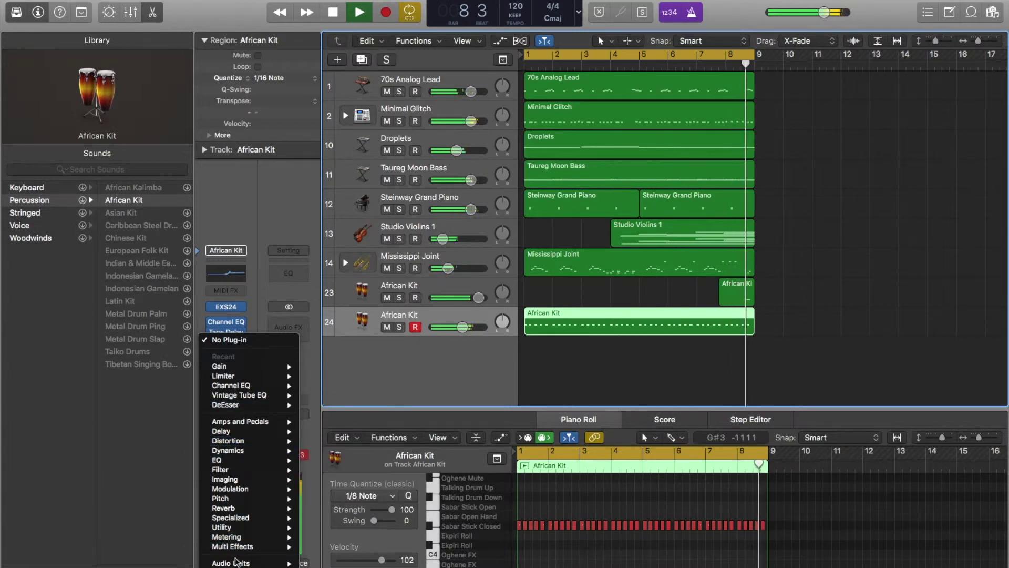
mouse_move(353, 485)
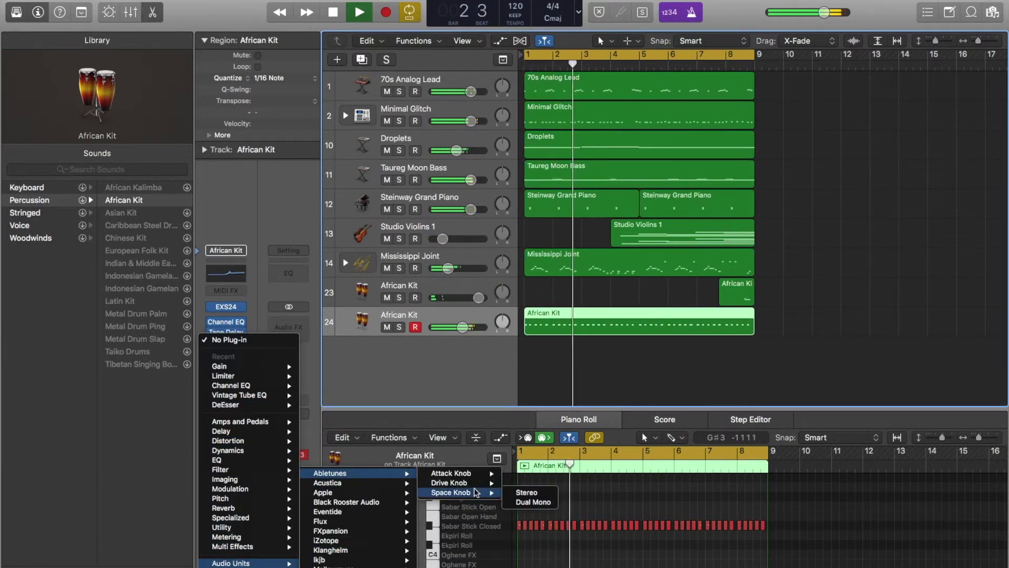
mouse_move(480, 483)
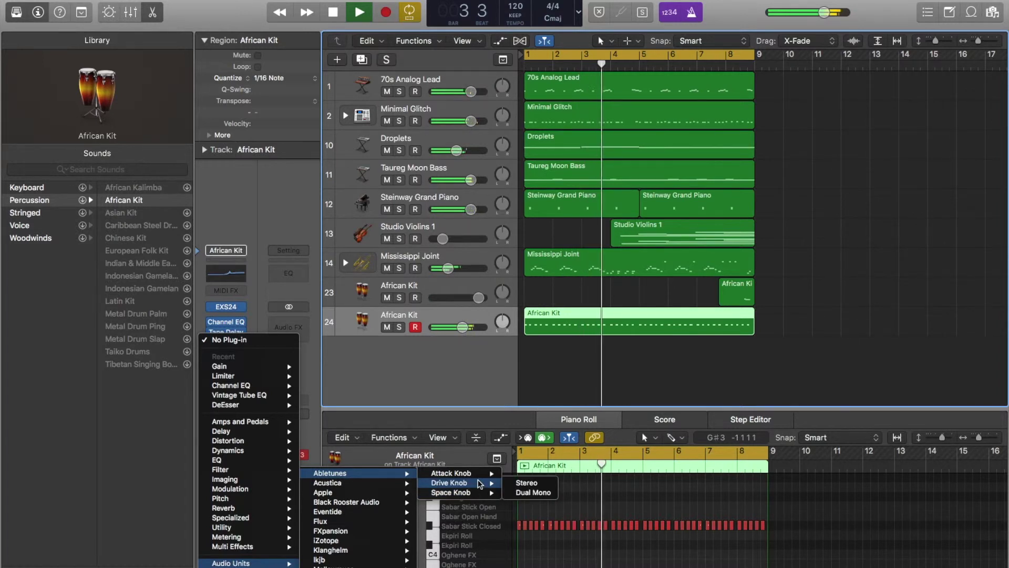
click(553, 481)
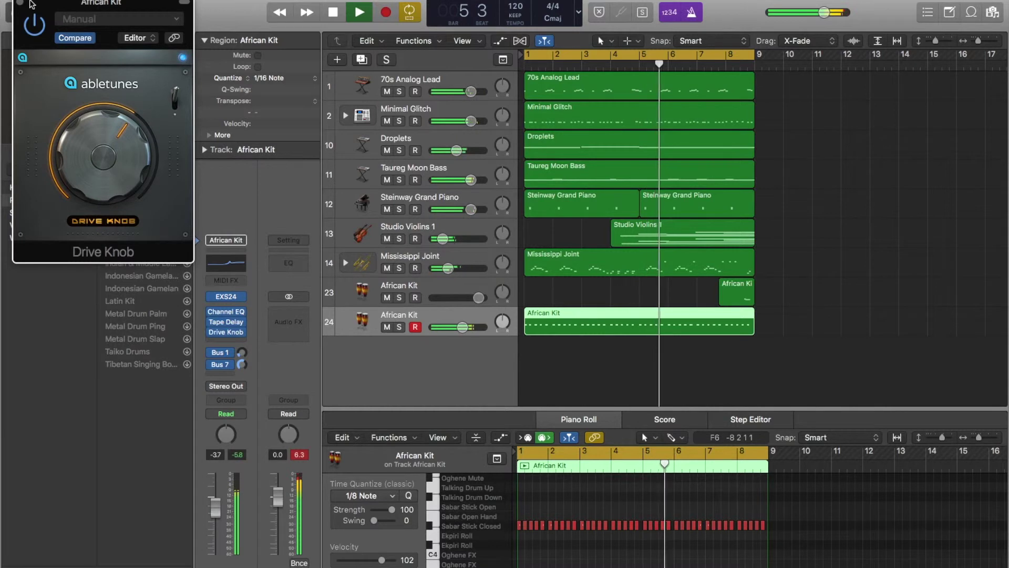
click(20, 3)
click(461, 329)
mouse_move(461, 328)
mouse_down()
mouse_move(392, 337)
mouse_move(455, 329)
mouse_up()
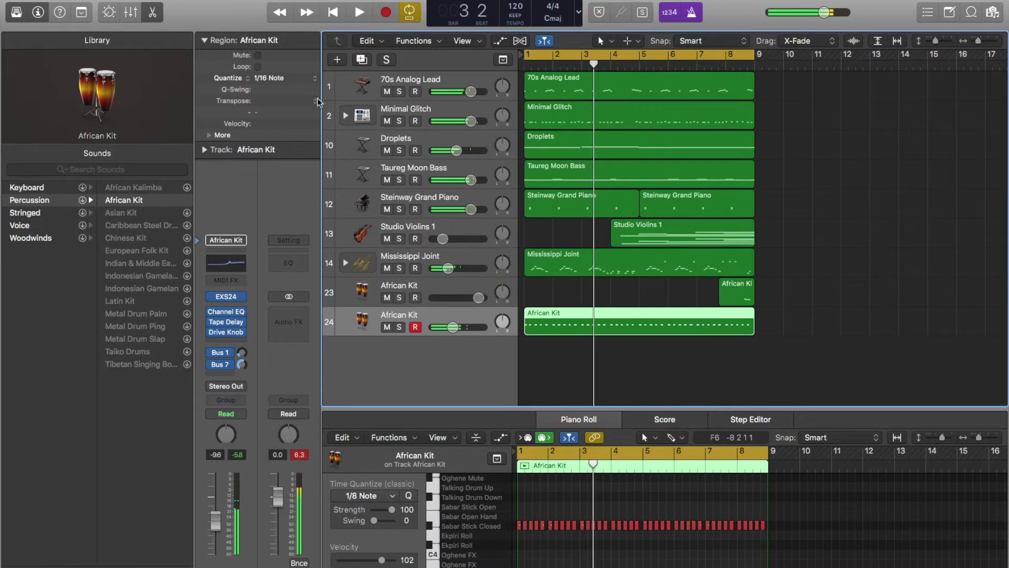
Create one new software instrument track with an empty channel strip and the Library open
click(337, 60)
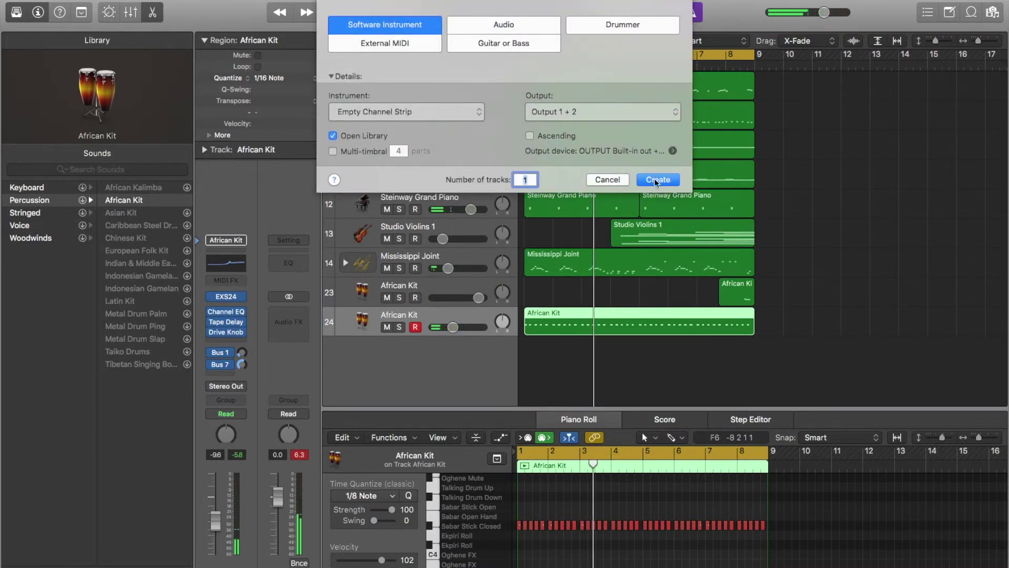
click(657, 179)
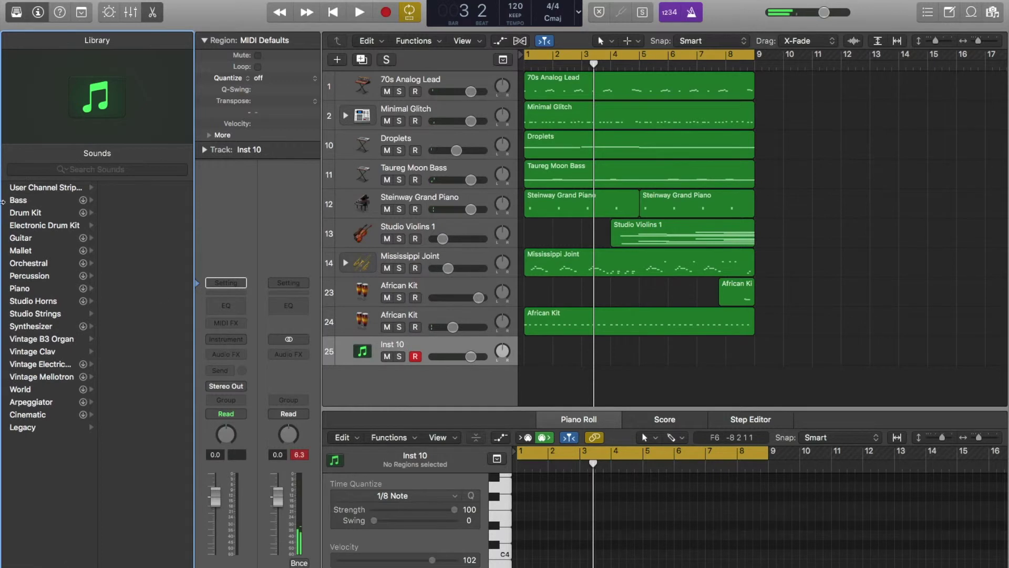
Load the Brooklyn drum kit on the new track and record an eight-bar kick, hand clap and snare sidestick pattern
click(41, 215)
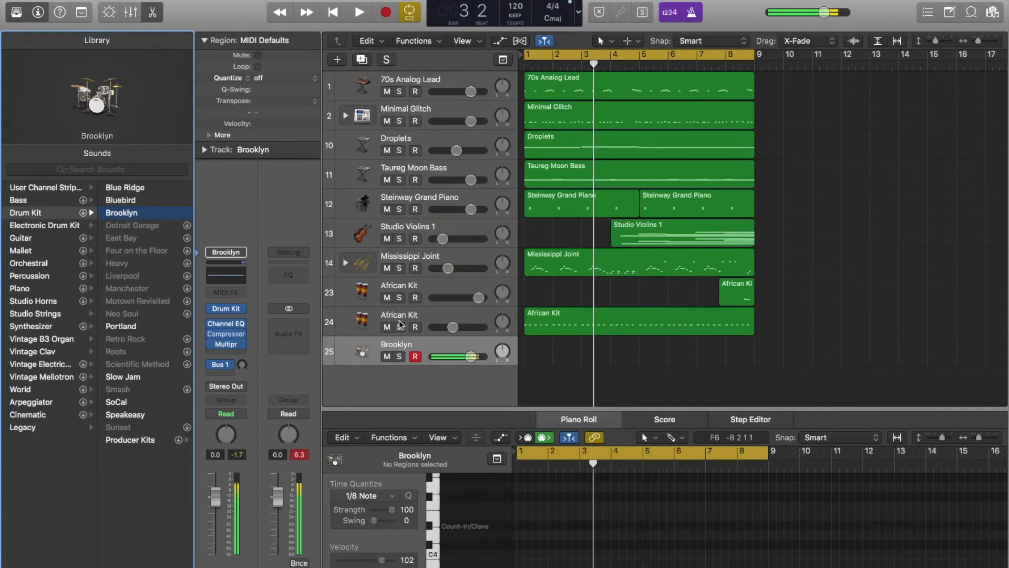
key(space)
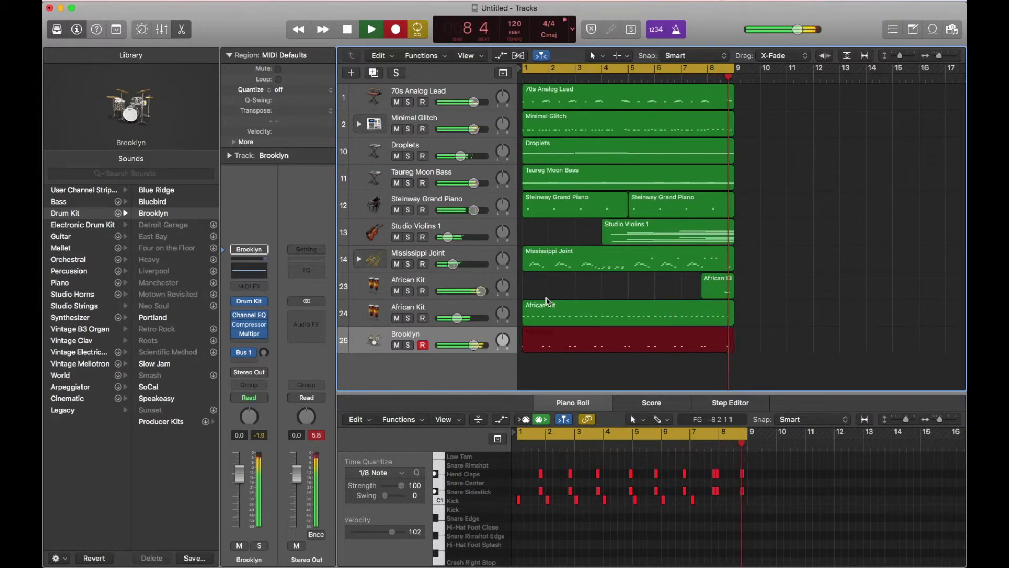
key(space)
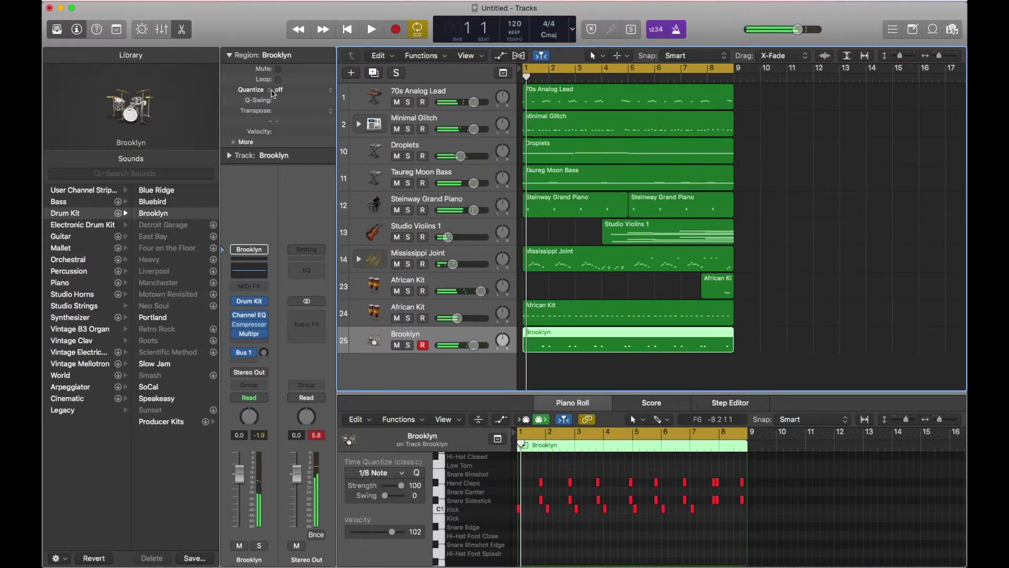
Quantize the Brooklyn region to 1/8 notes and briefly play back the loop
click(273, 94)
click(279, 136)
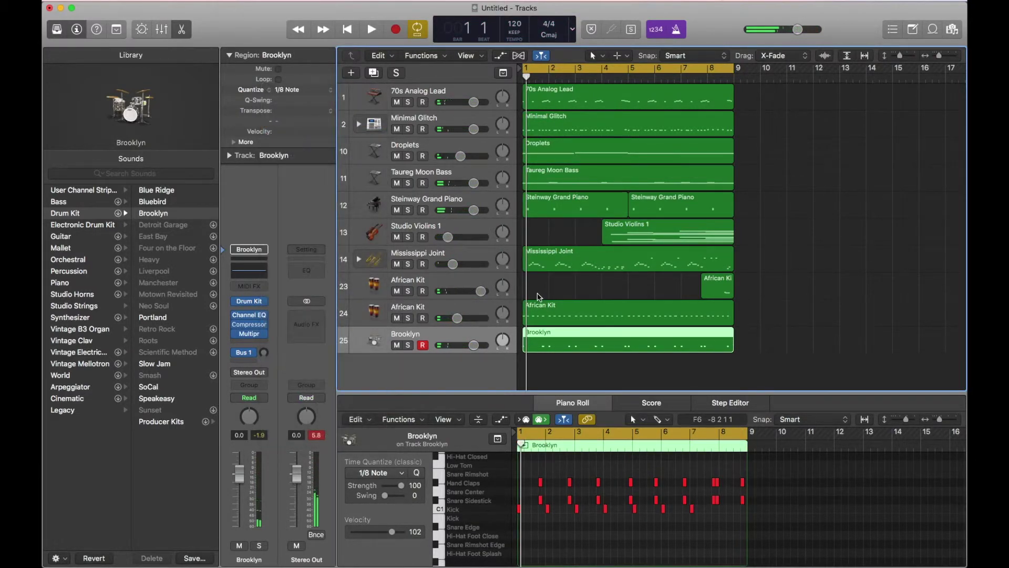
key(space)
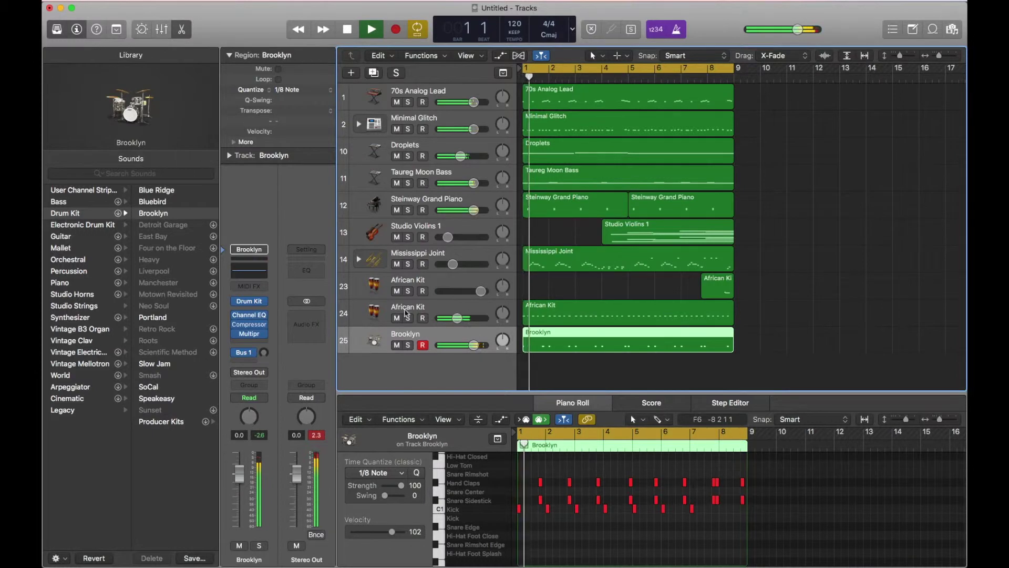
key(space)
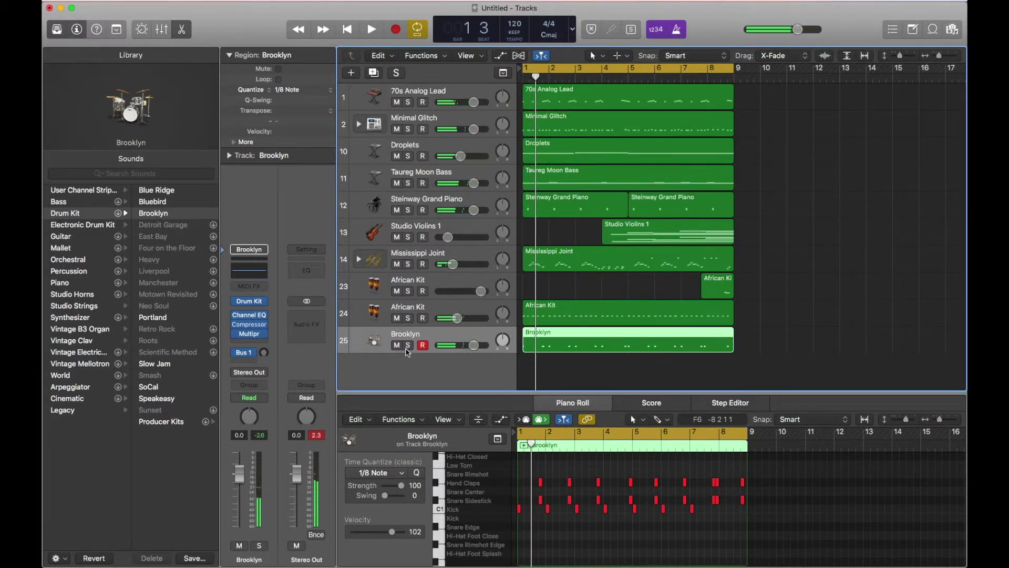
Solo the Brooklyn track, load the 03.9s Prince Hall One preset in its Bus 1 Space Designer and raise the Bus 1 send
click(408, 345)
key(space)
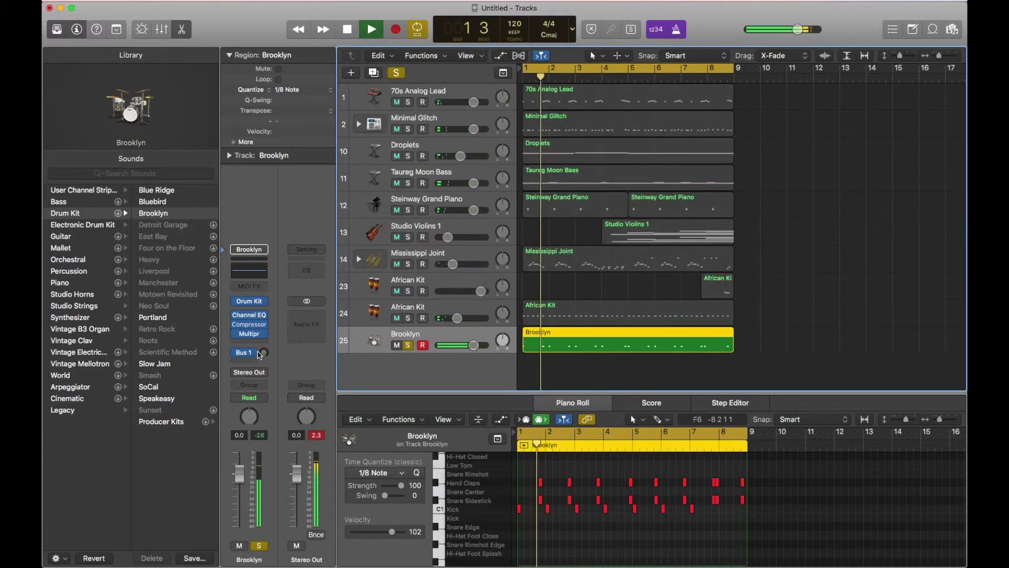
click(246, 353)
click(309, 325)
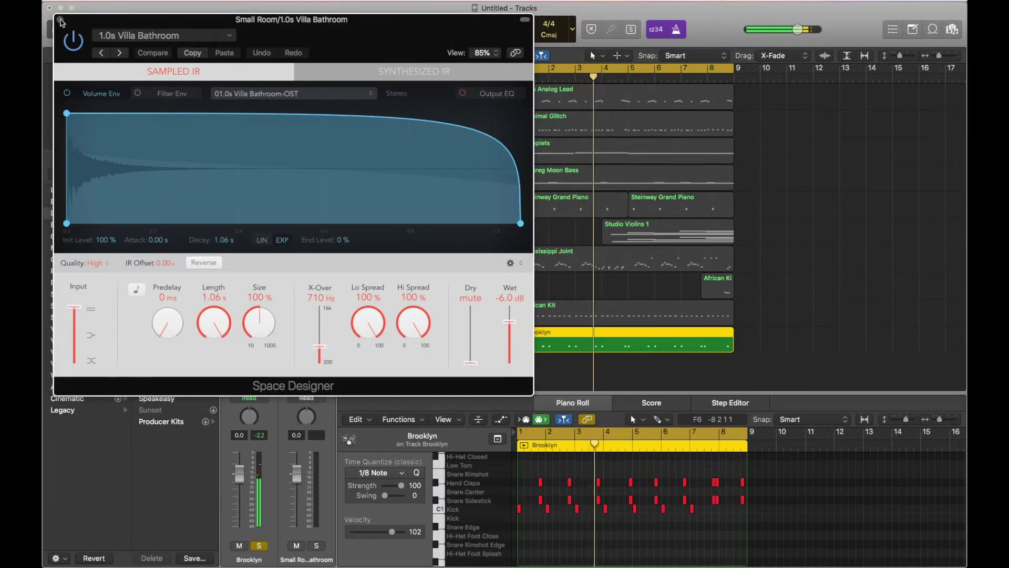
click(163, 35)
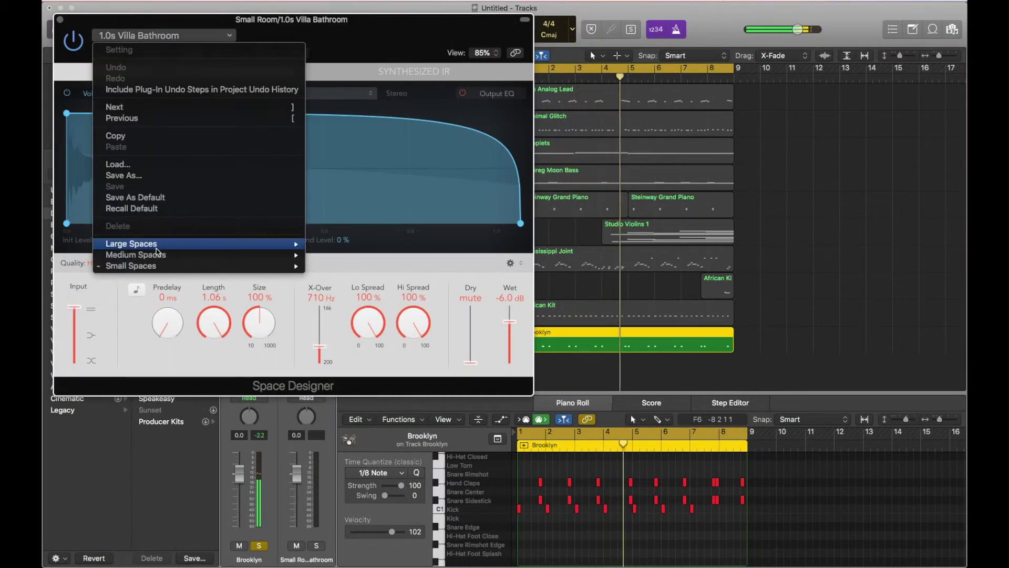
mouse_move(286, 243)
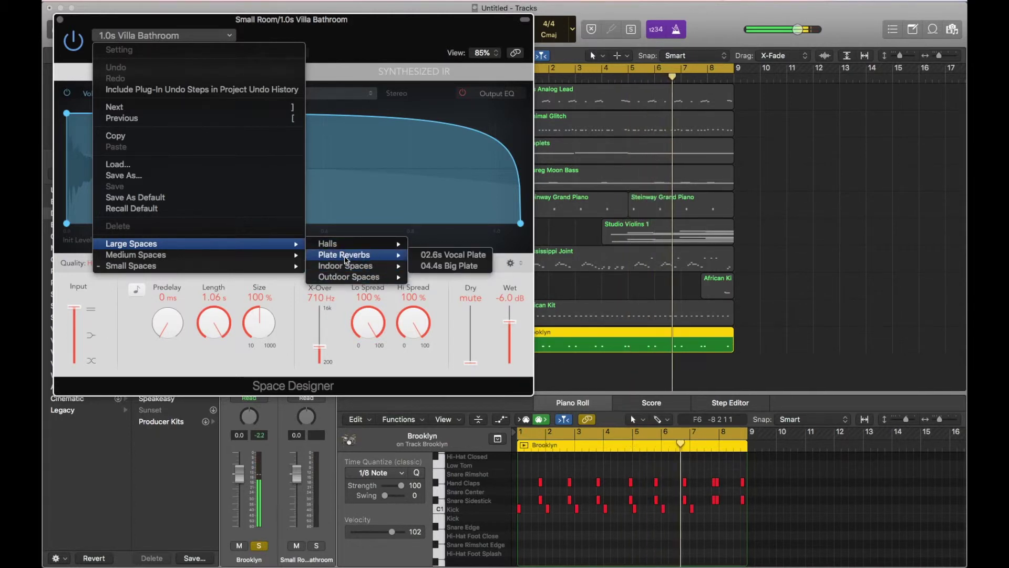
click(462, 243)
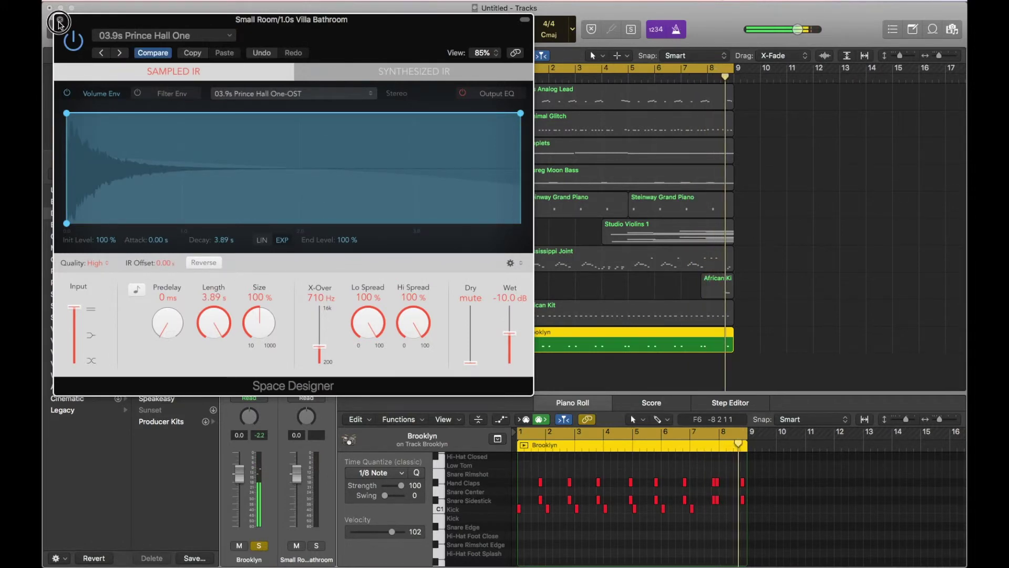
click(60, 20)
drag(264, 352, 269, 286)
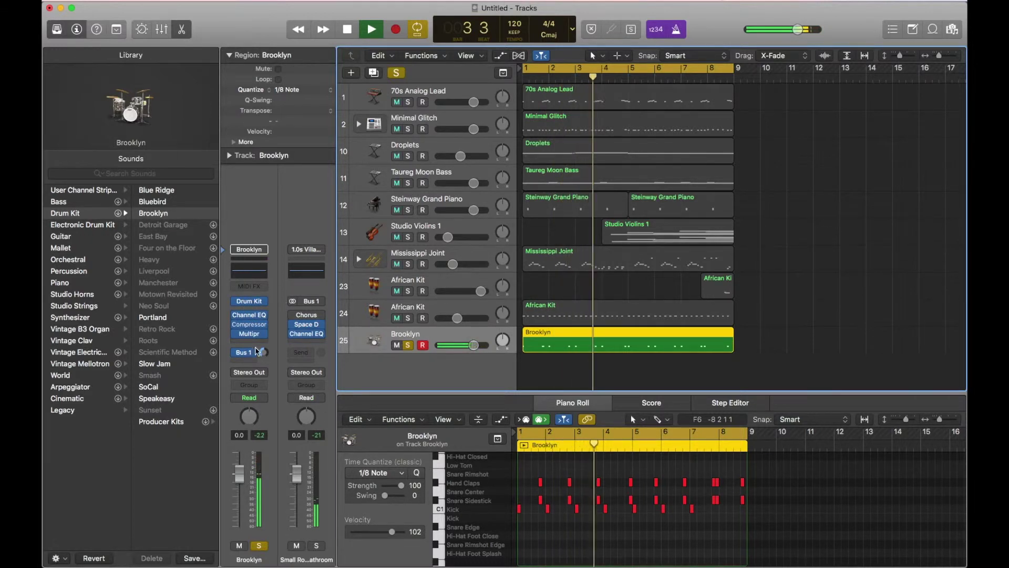
Boost the Brooklyn Channel EQ by 12.5 dB at 355 Hz, close the plug-in and unsolo the track
click(253, 319)
drag(315, 96, 210, 155)
drag(288, 154, 279, 131)
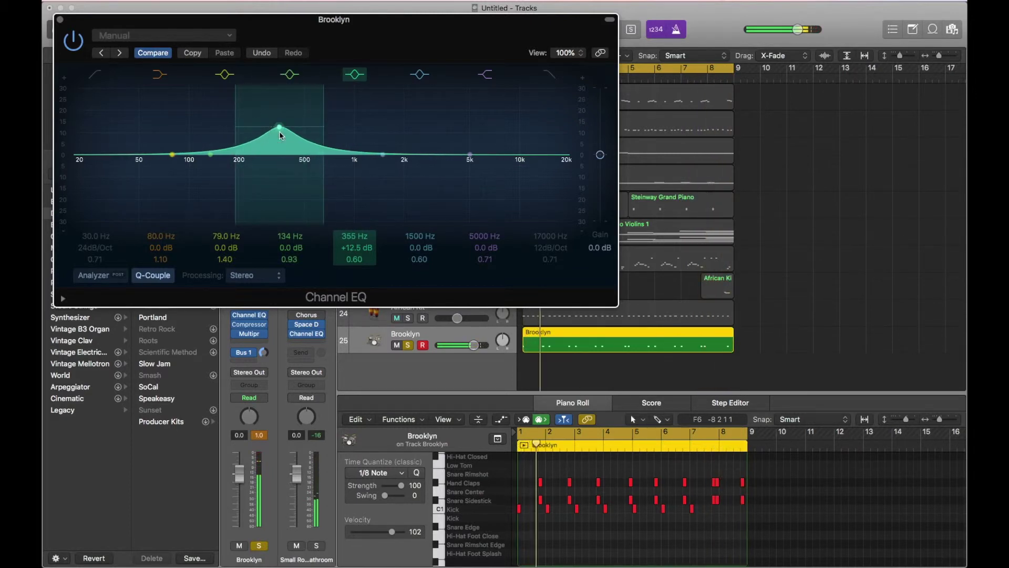
click(60, 20)
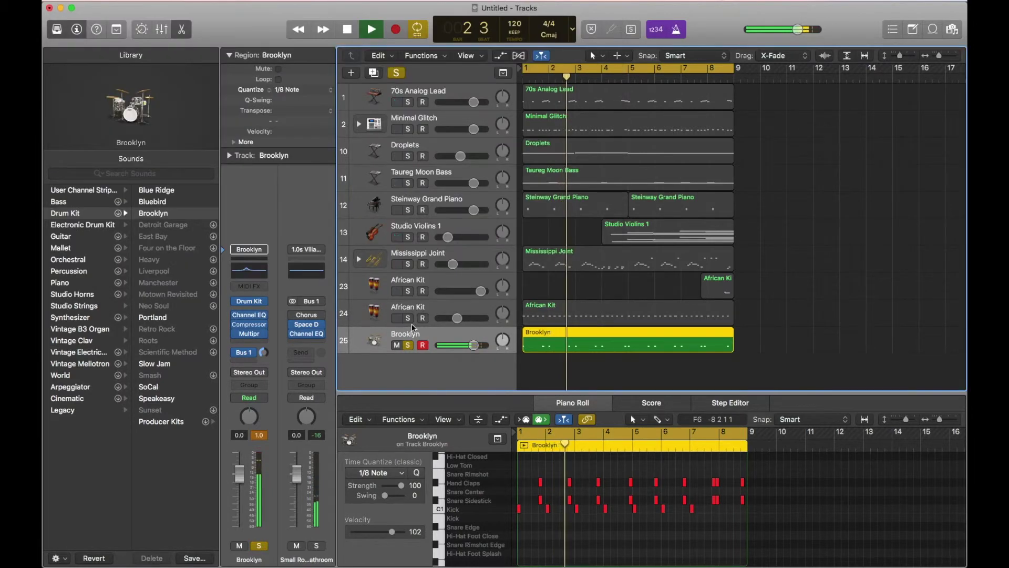
key(s)
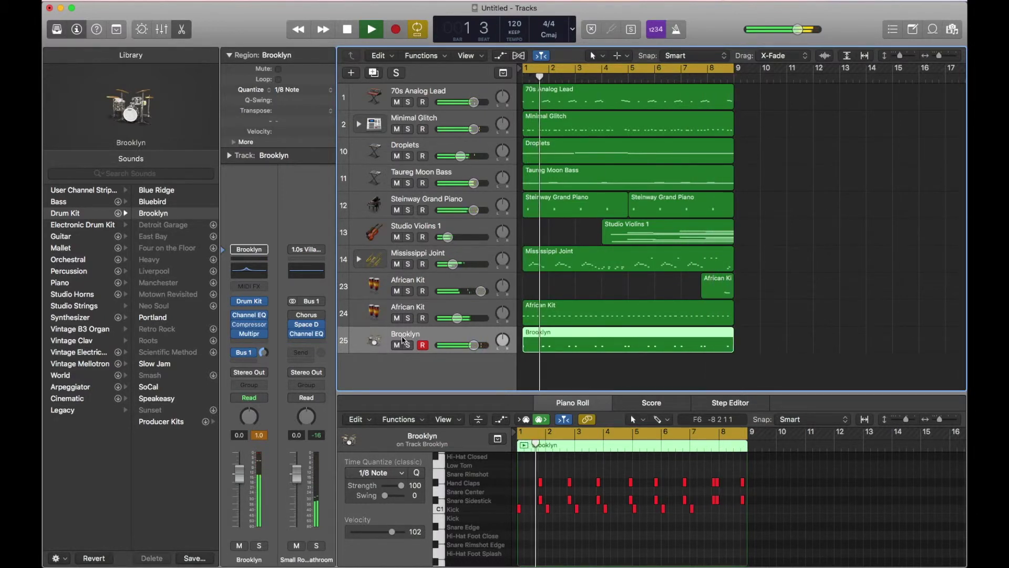
Audition the arrangement by soloing the tracks one after another during playback, from 70s Analog Lead down to Brooklyn
click(411, 102)
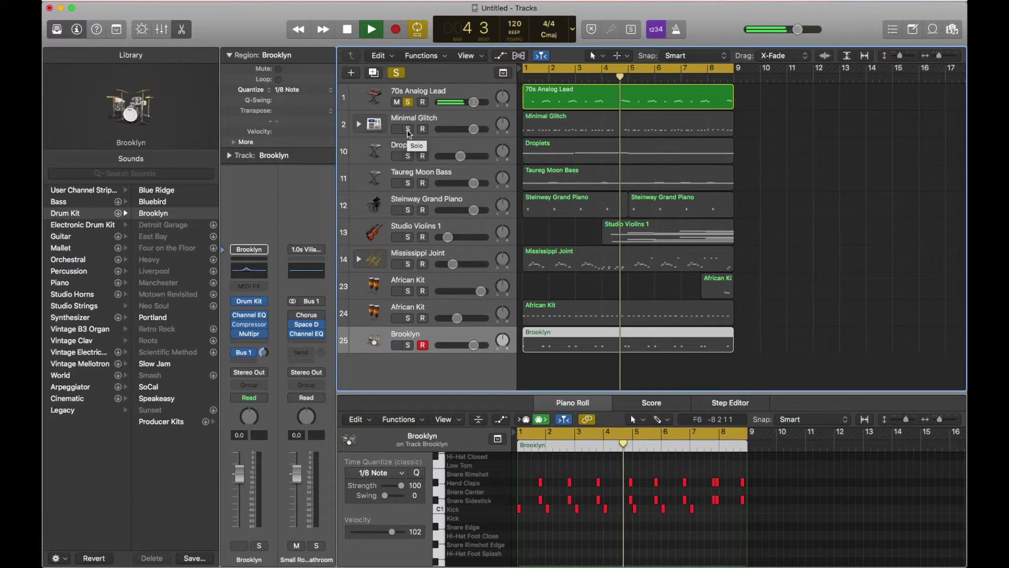
click(409, 130)
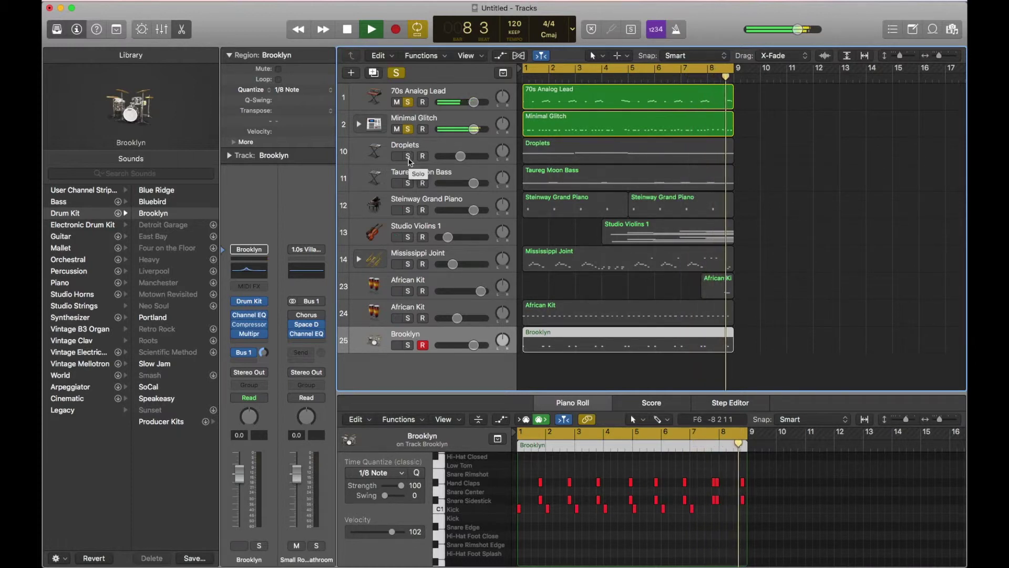
click(408, 156)
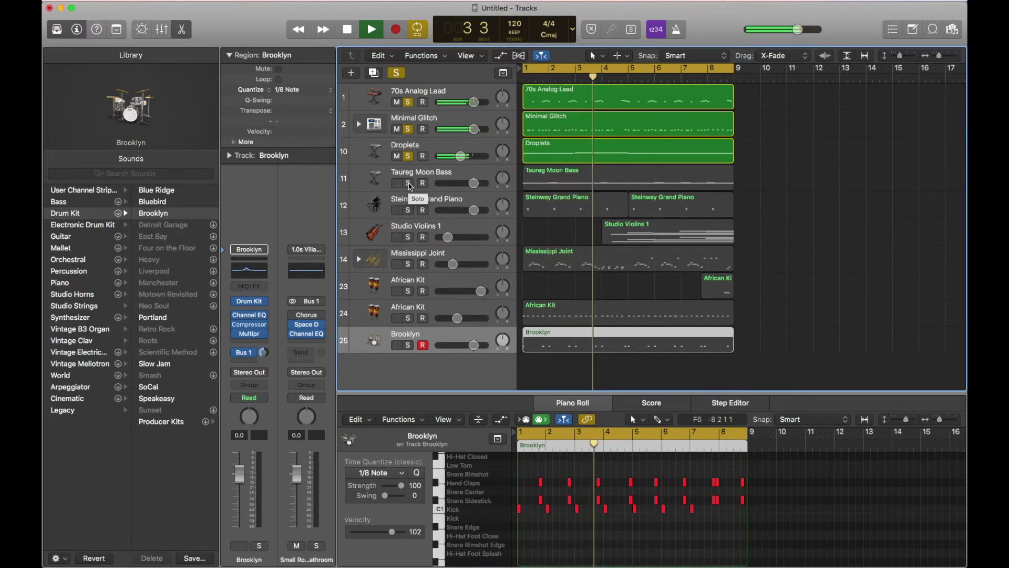
click(408, 184)
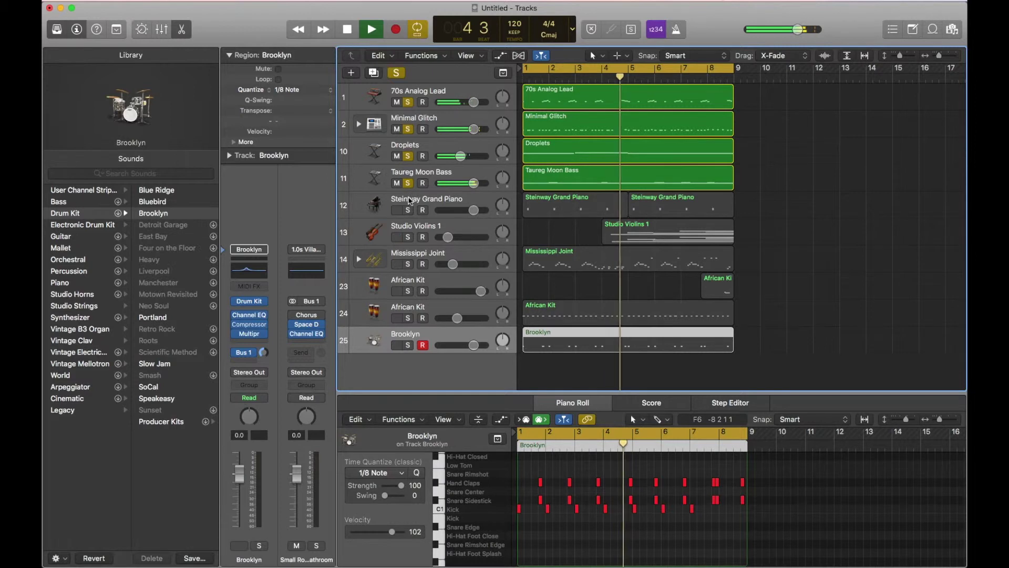
click(409, 211)
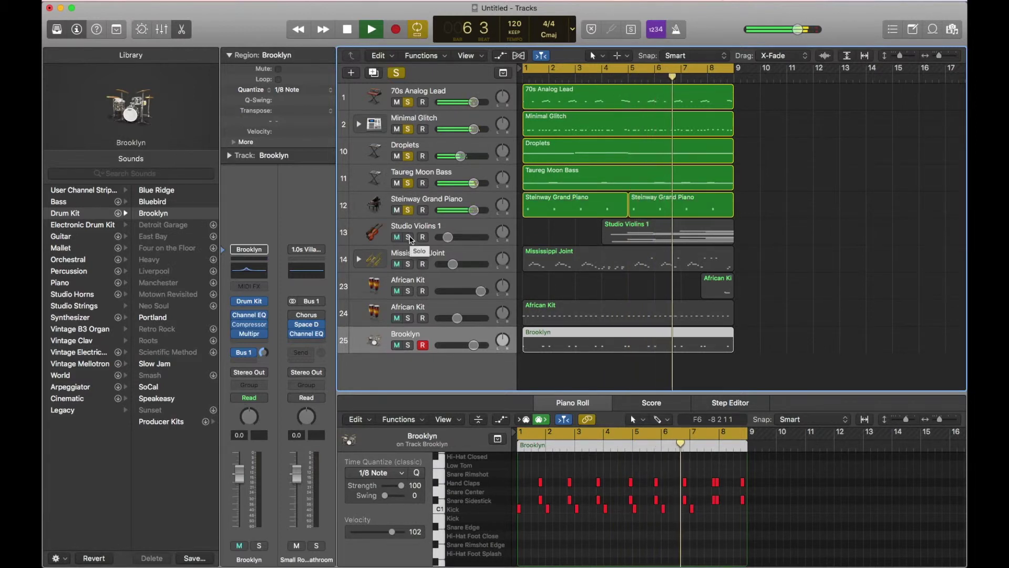
click(409, 237)
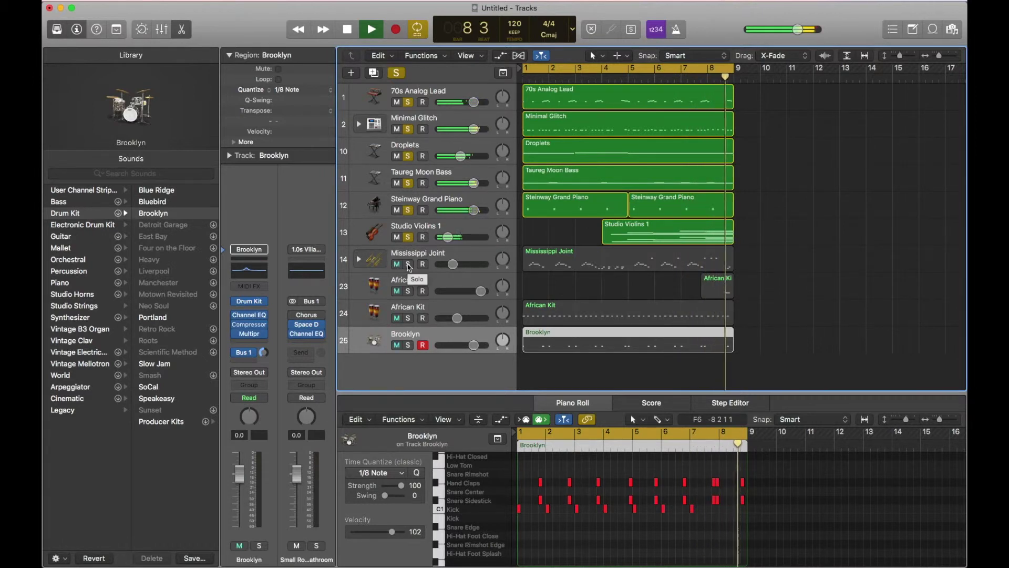
click(409, 264)
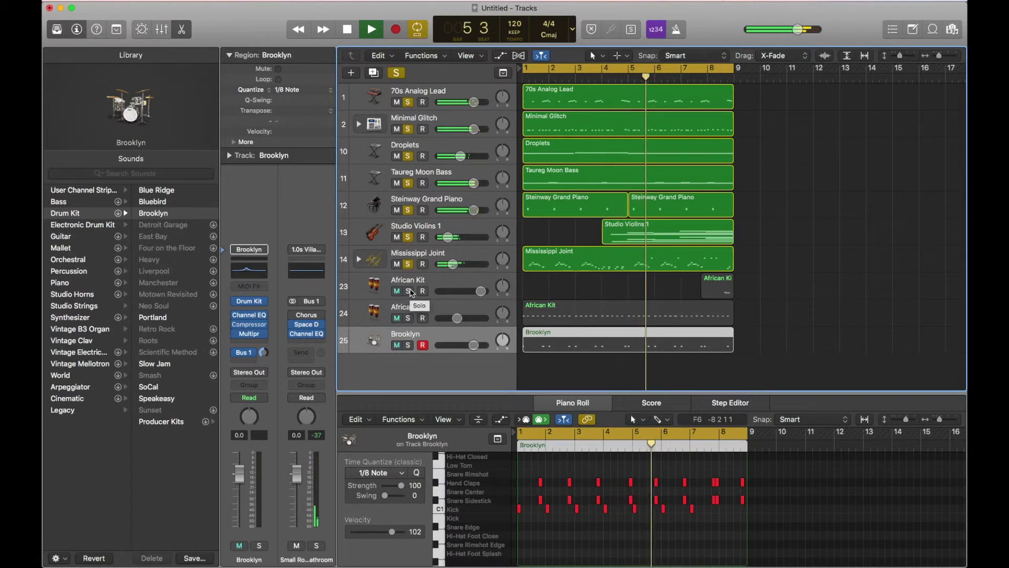
click(410, 292)
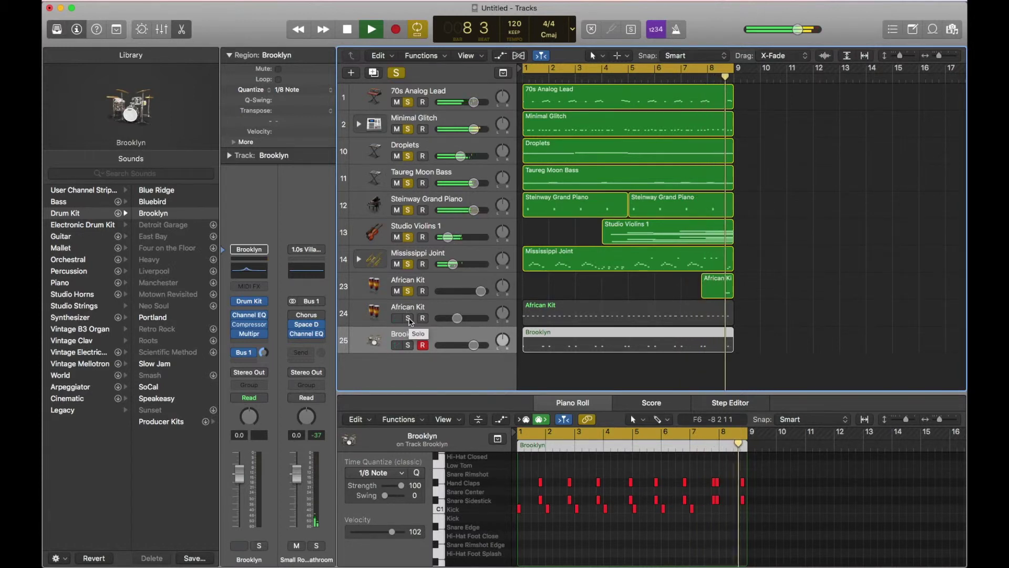
click(409, 319)
click(409, 347)
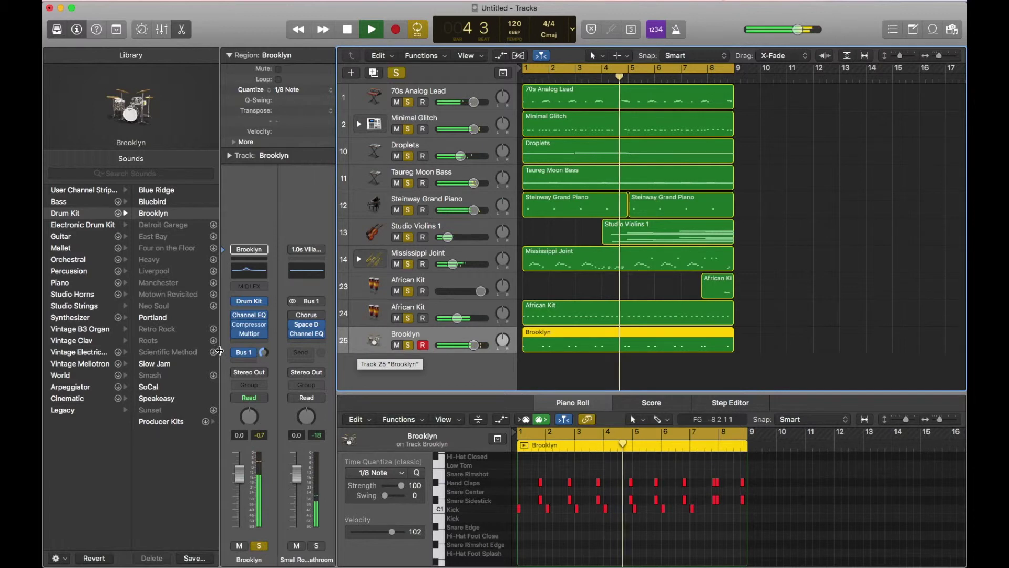
Insert a stereo Tape Delay on the Brooklyn track
click(249, 343)
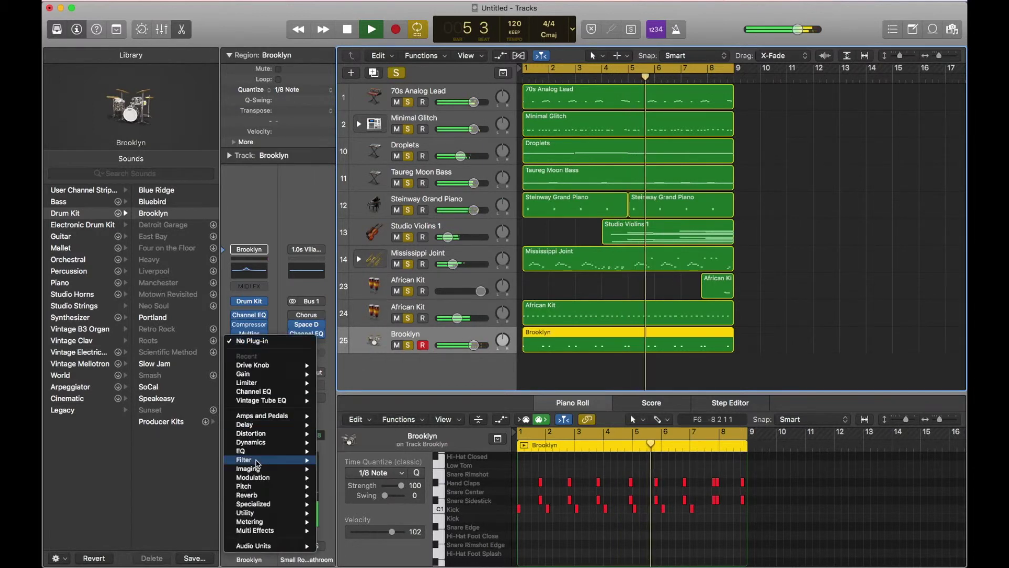
mouse_move(262, 444)
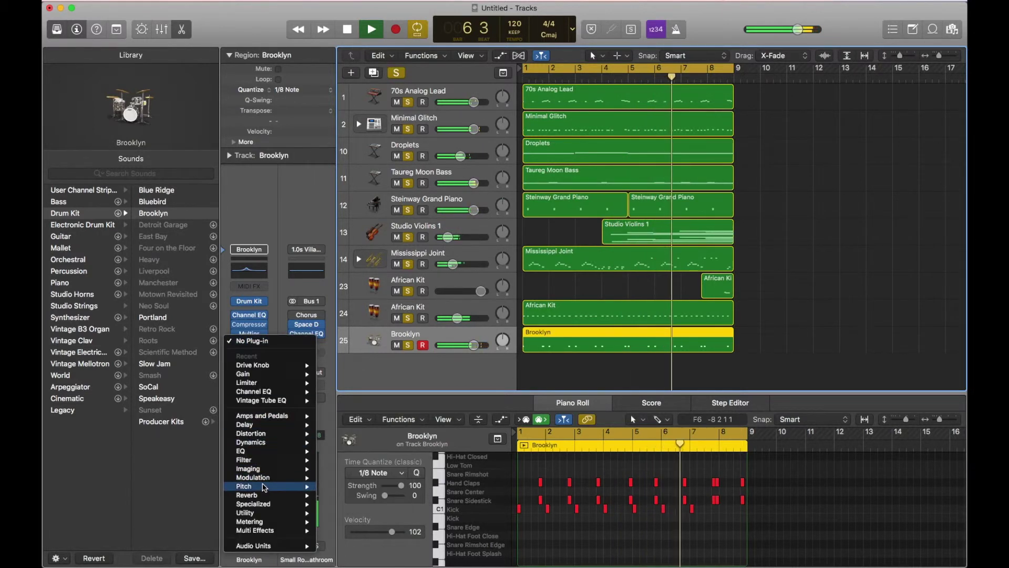
mouse_move(265, 425)
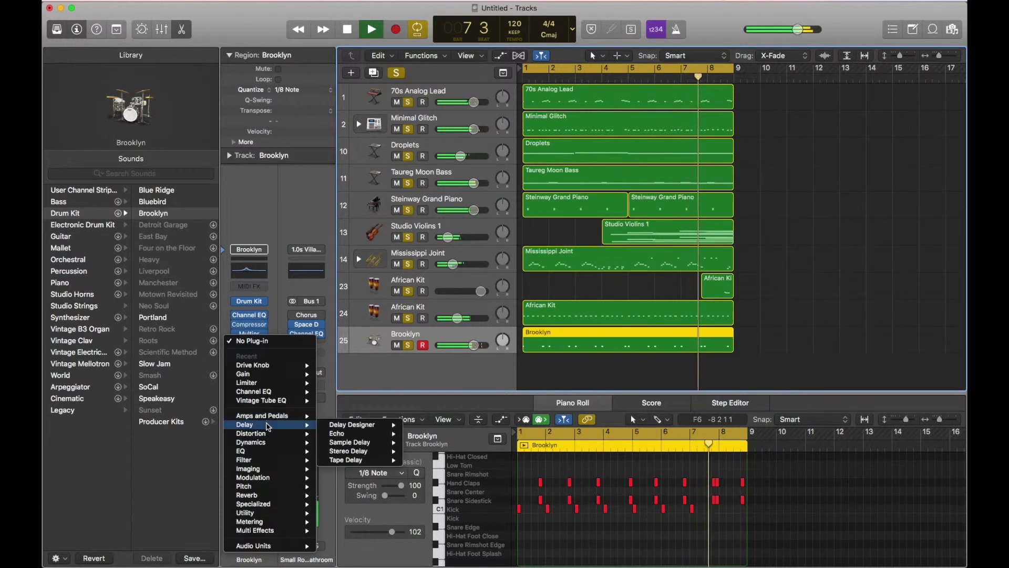
mouse_move(367, 446)
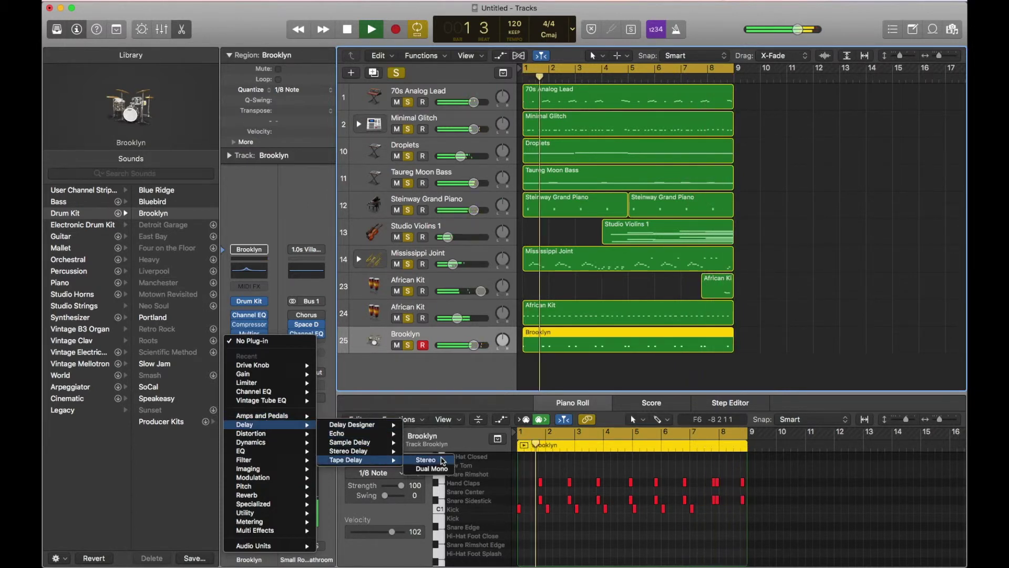
click(427, 460)
Stop playback and set the Tape Delay to 1/16 notes, clip threshold -20 dB, low cut 60 Hz and high cut 3100 Hz
key(space)
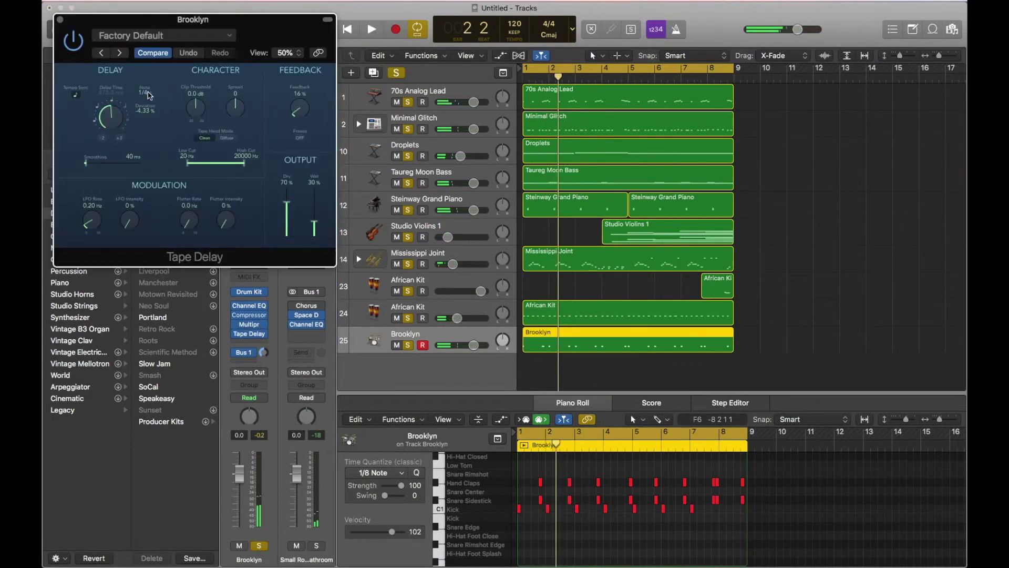
click(150, 95)
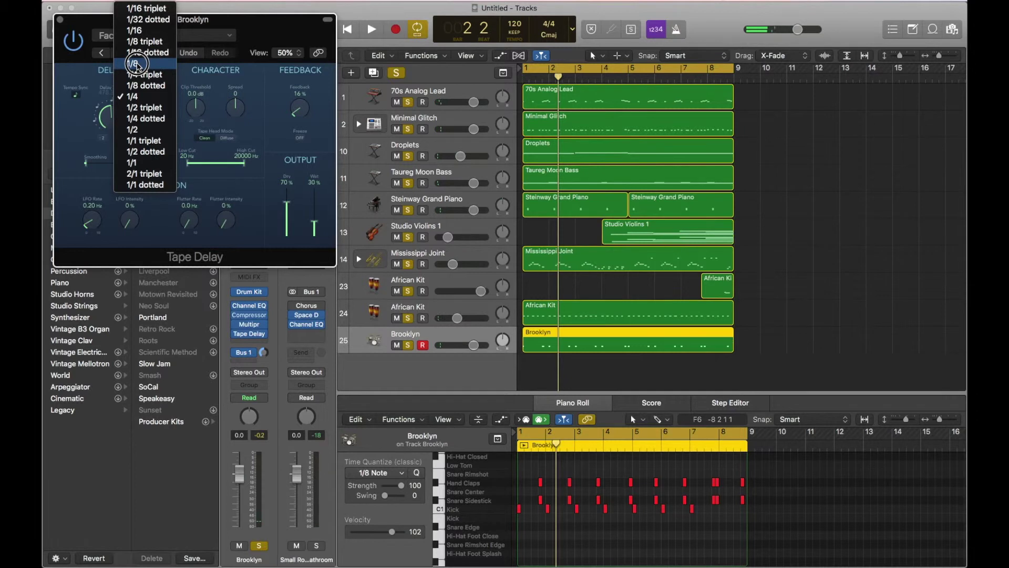
click(149, 33)
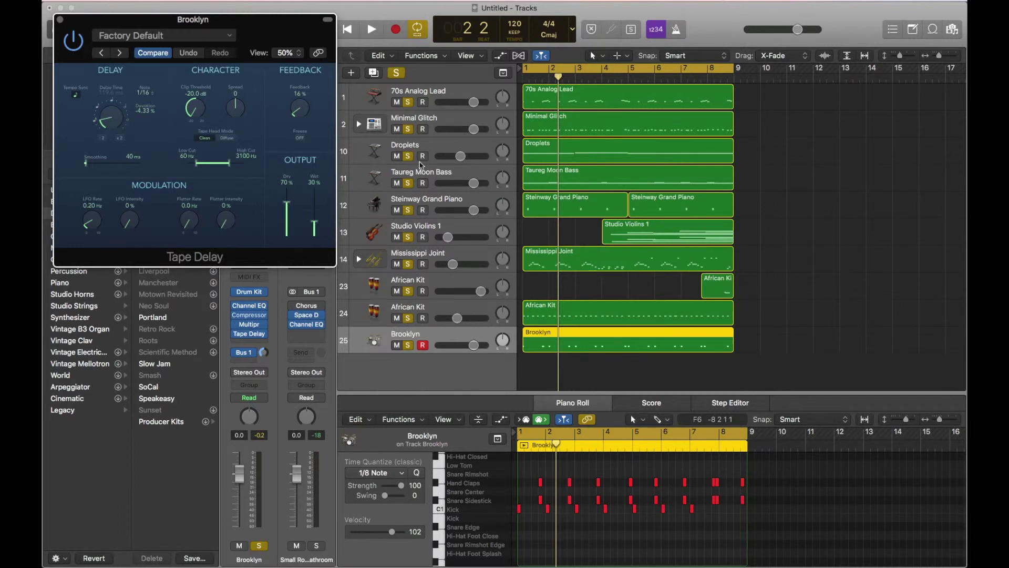
Solo only the Brooklyn track and raise its Tape Delay feedback to 70% during playback
click(394, 73)
click(408, 344)
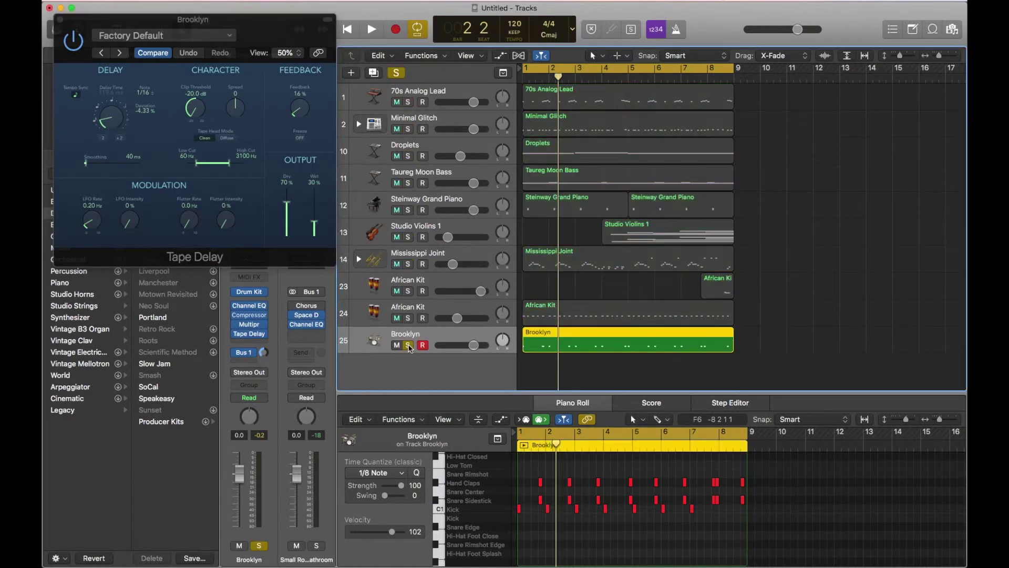
key(space)
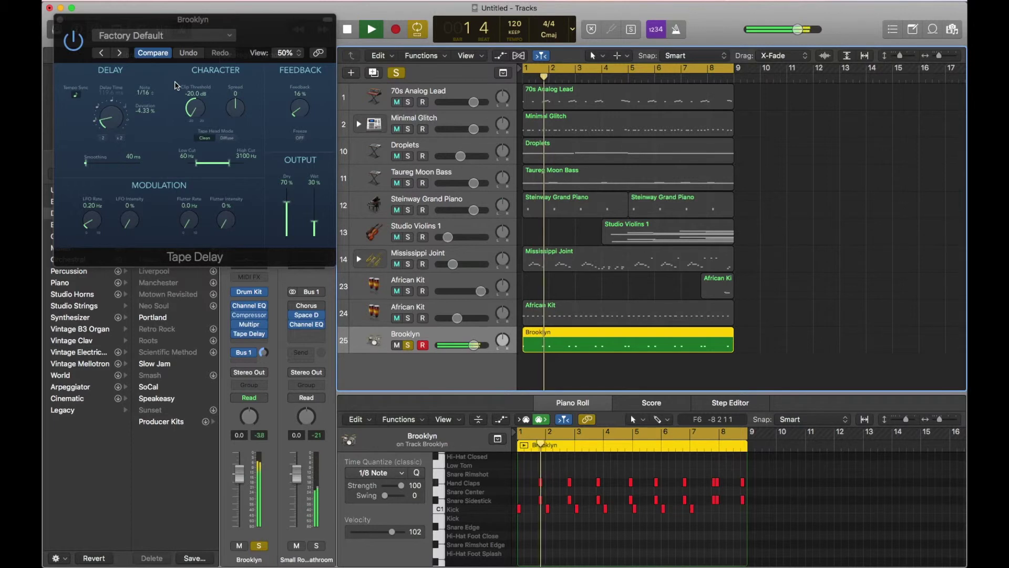
drag(298, 114, 298, 97)
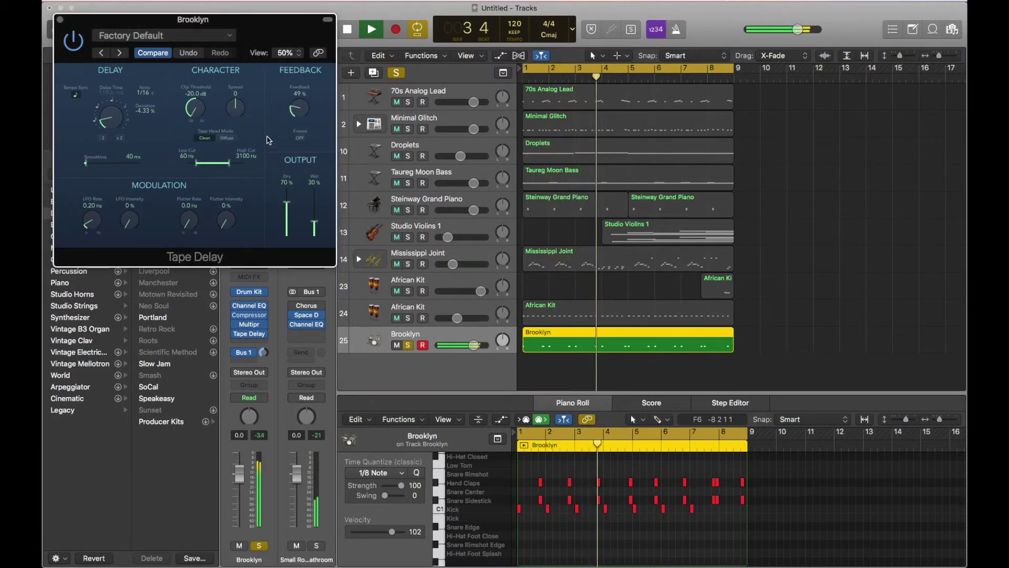
drag(298, 110, 298, 100)
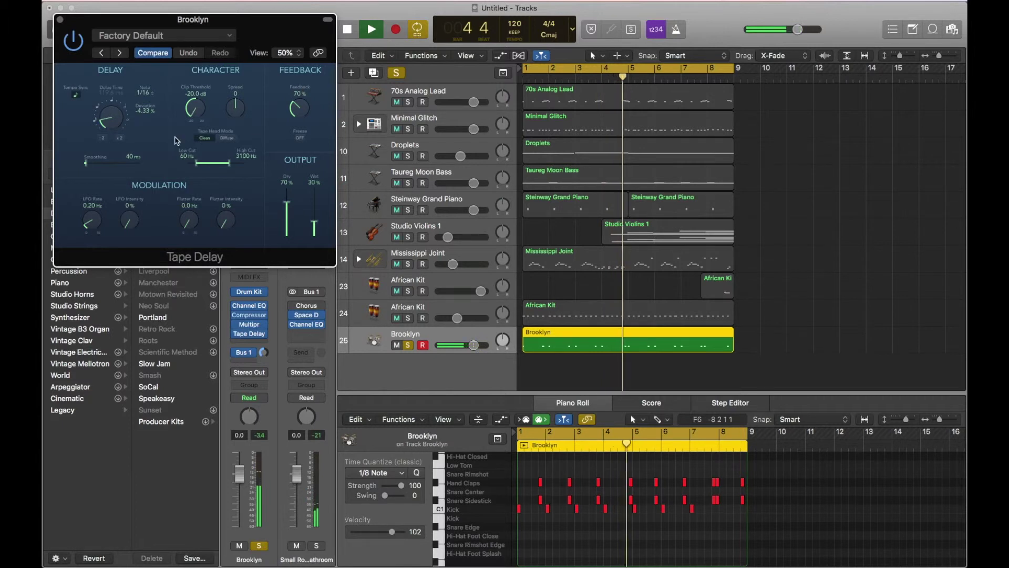
Audition 1/8 and 1/4 note values for Brooklyn's Tape Delay during playback and return it to 1/16
drag(164, 25, 355, 26)
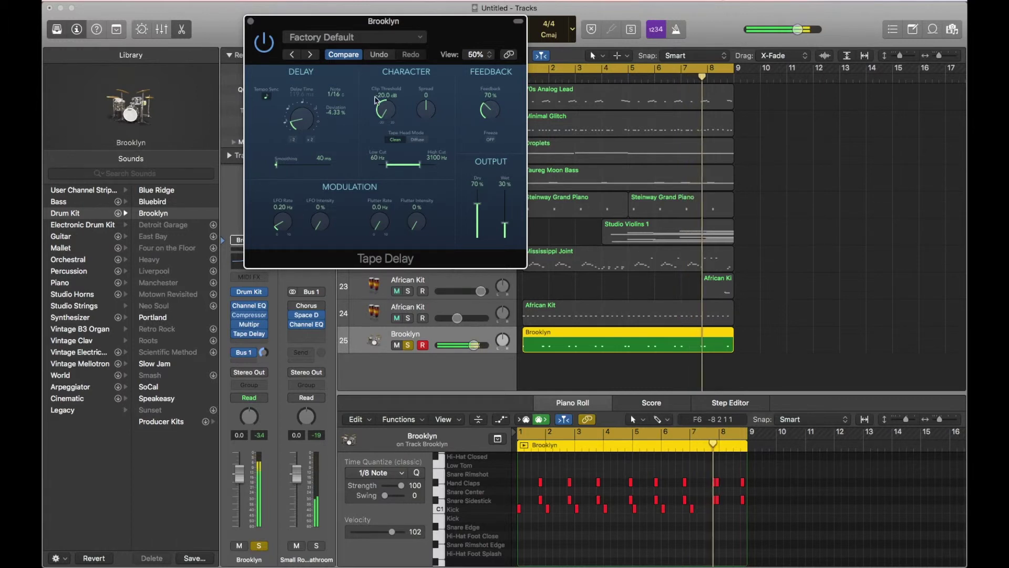
click(331, 92)
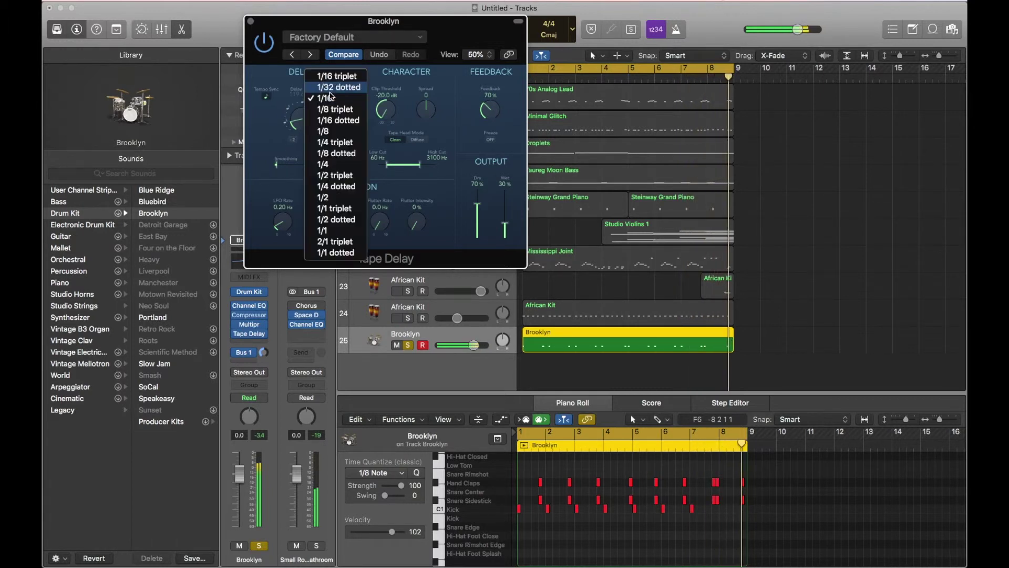
click(327, 132)
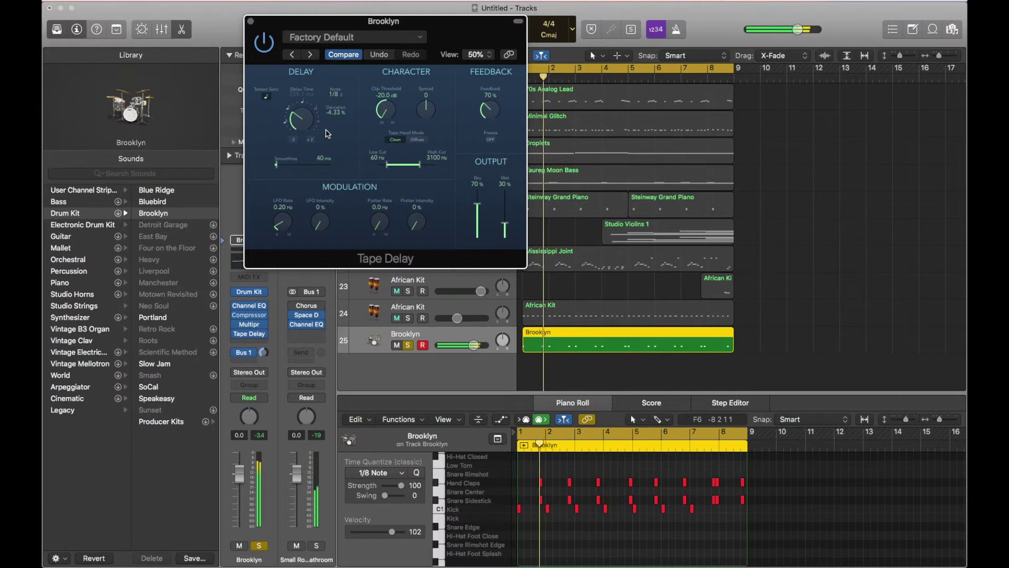
click(333, 93)
click(329, 135)
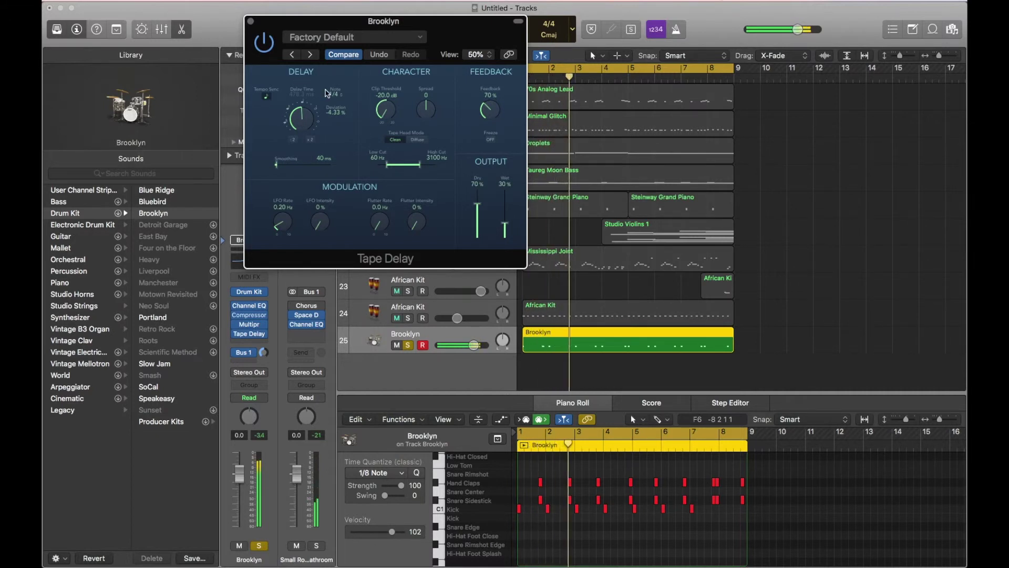
click(333, 93)
click(336, 70)
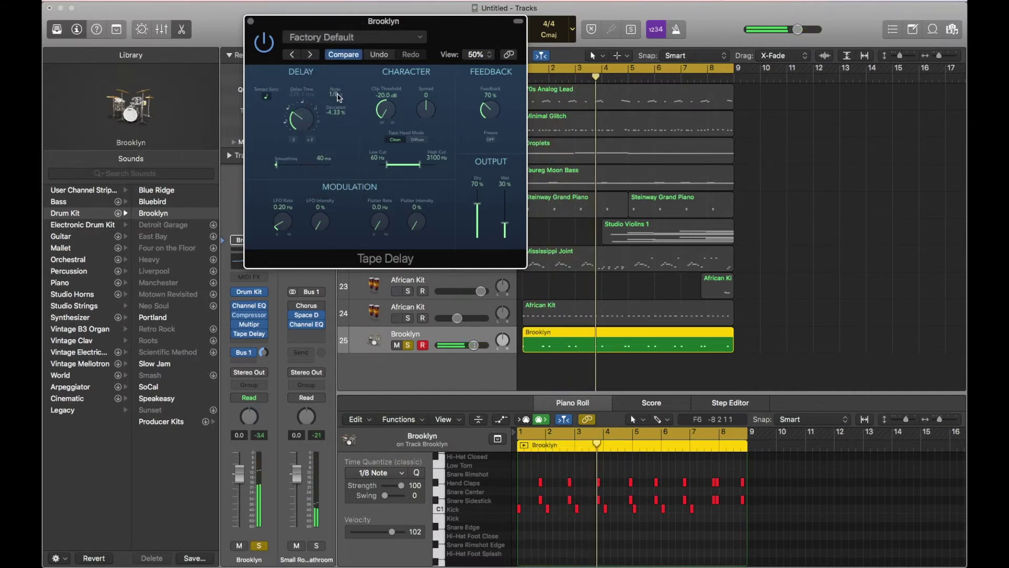
click(333, 94)
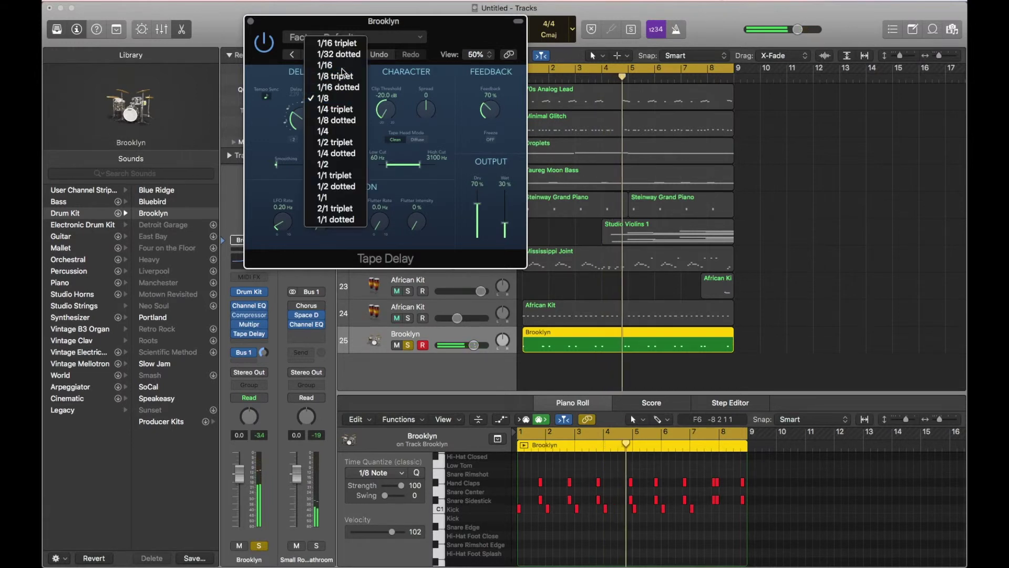
click(341, 66)
key(Return)
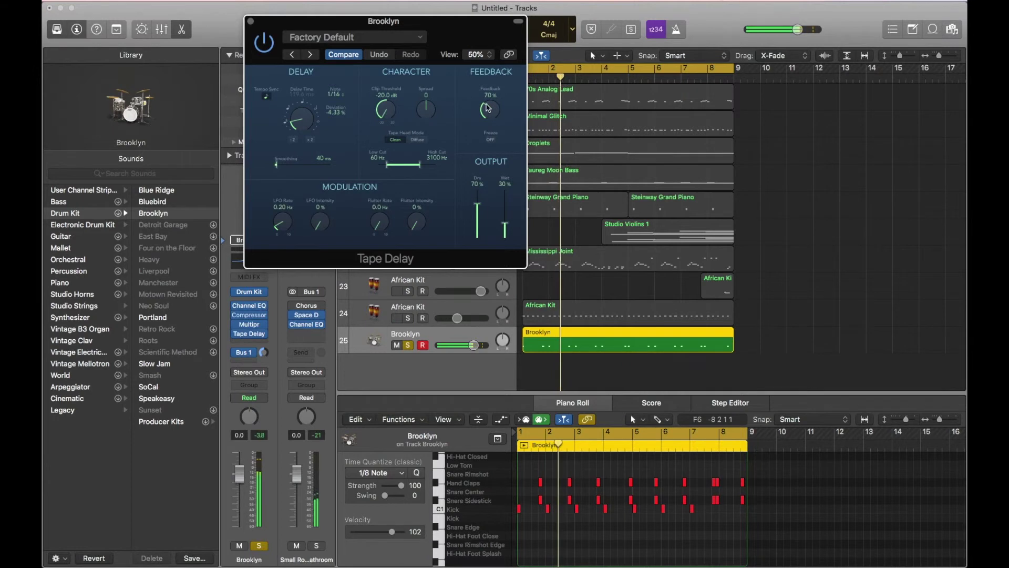
Set the Tape Delay output to 100% dry and 70% wet, and unsolo the Brooklyn track
mouse_move(504, 222)
mouse_down()
mouse_move(504, 209)
mouse_move(477, 203)
mouse_move(477, 191)
mouse_move(506, 205)
mouse_up()
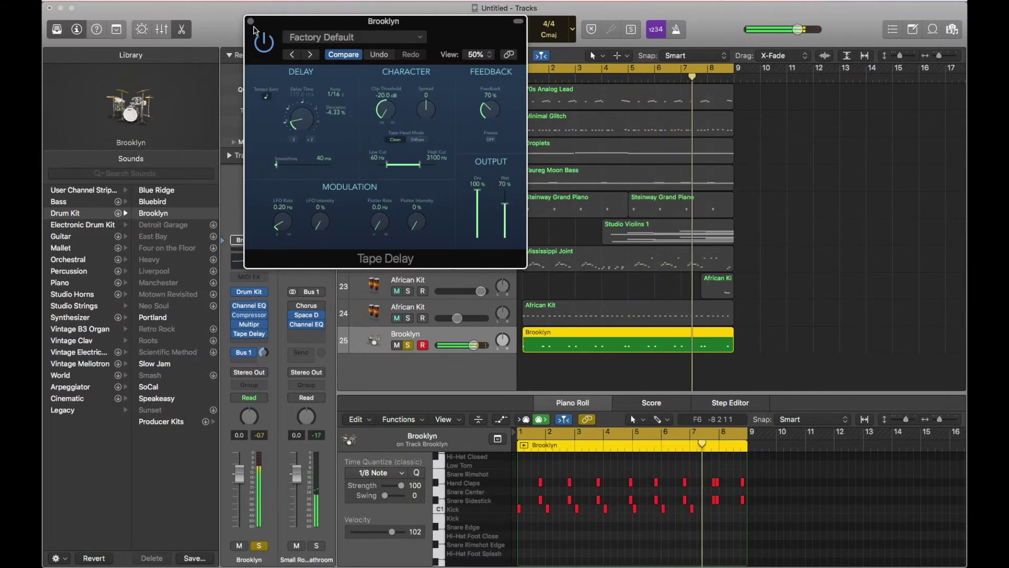
click(251, 21)
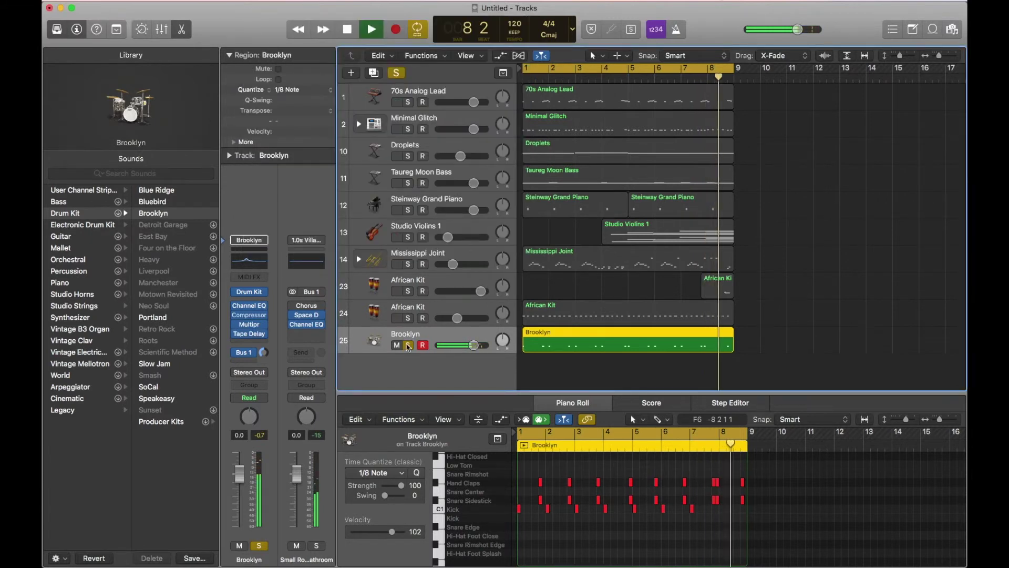
click(408, 345)
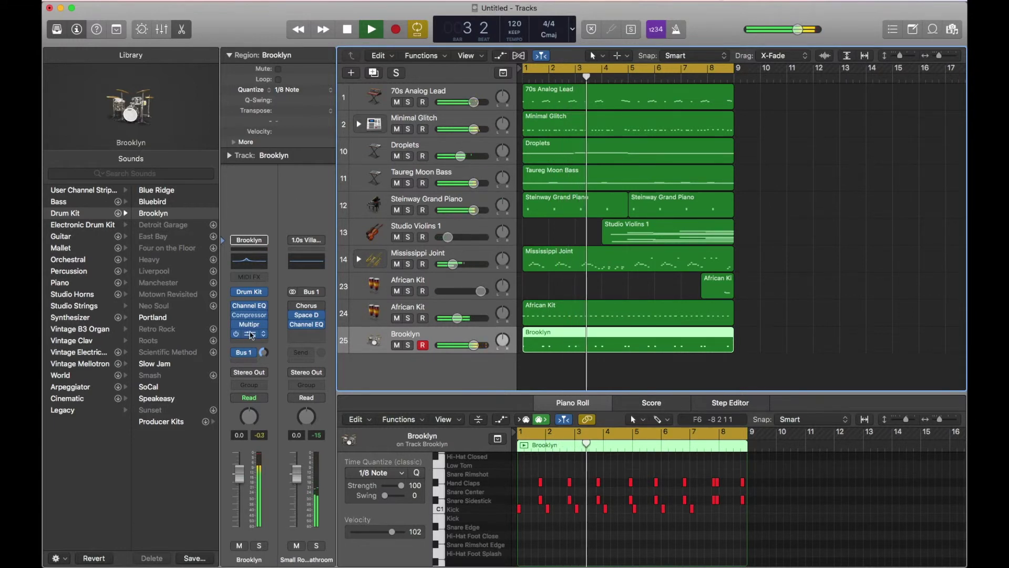
Raise the wet output of Brooklyn's Tape Delay to 80% while the full mix plays, and close the plug-in
click(249, 333)
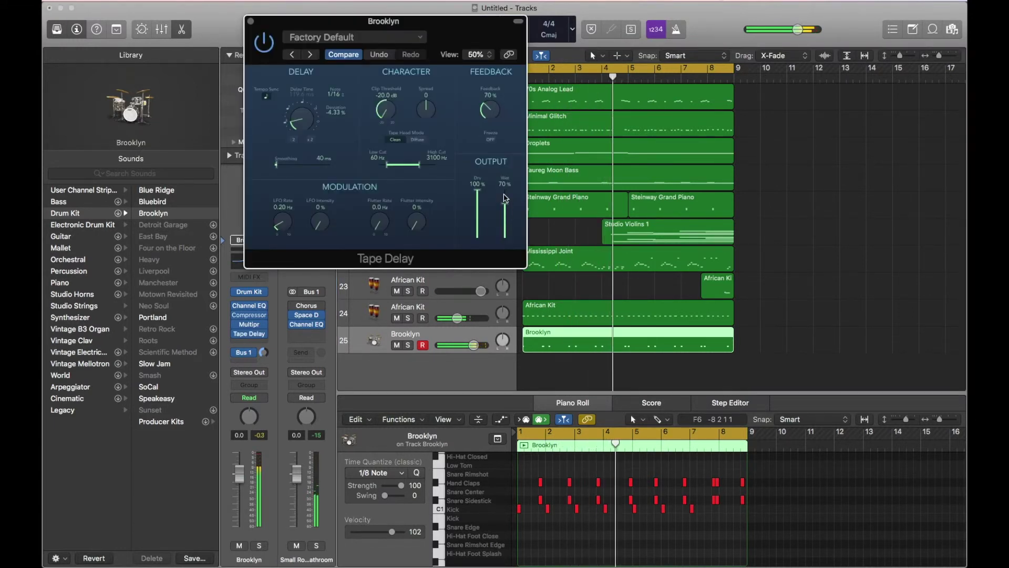
drag(502, 206, 504, 199)
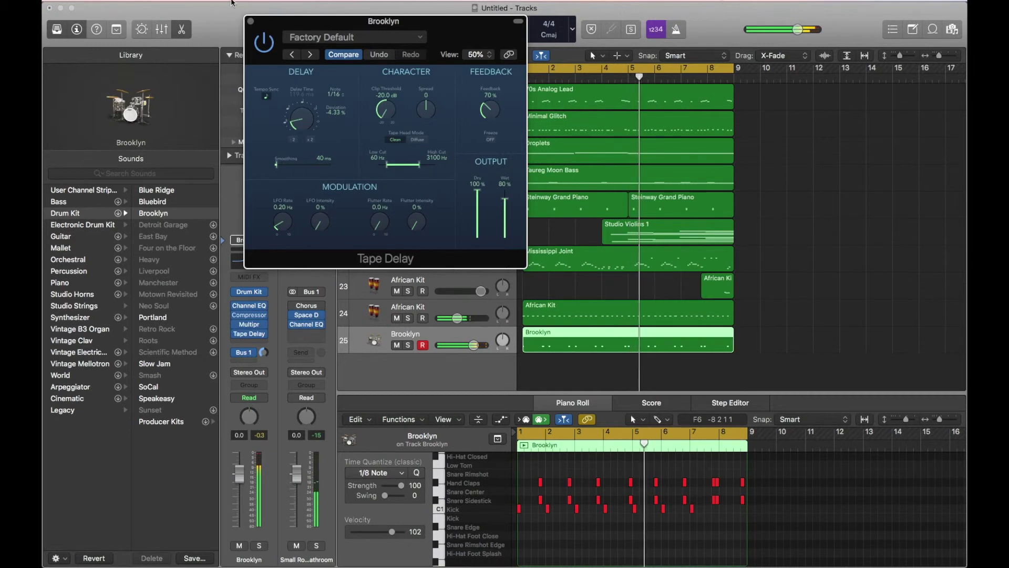
key(super+w)
Deselect the Brooklyn region, hide the Piano Roll and enlarge the track heights so all ten tracks fill the arrangement area
click(806, 250)
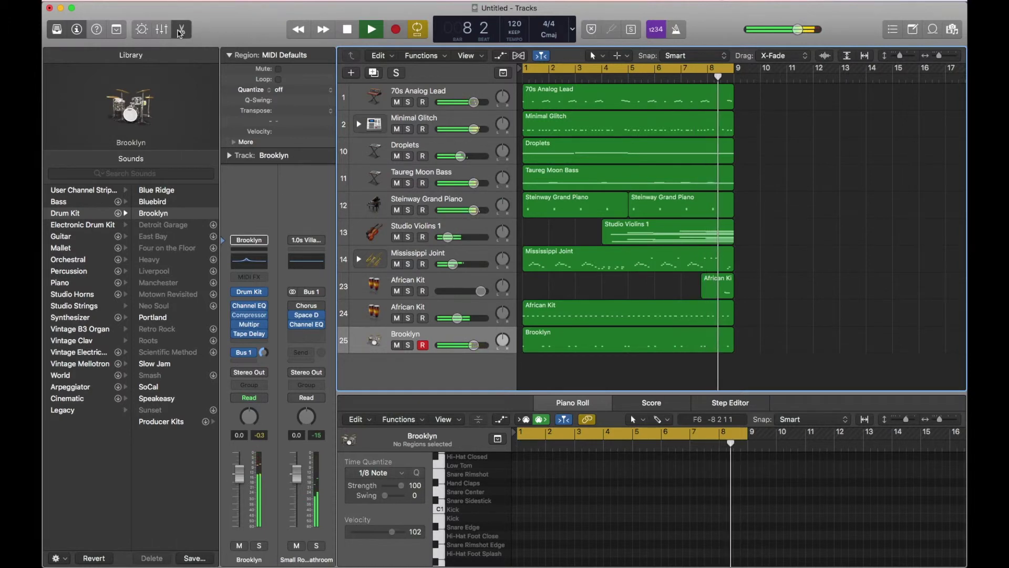
key(e)
drag(899, 56, 903, 59)
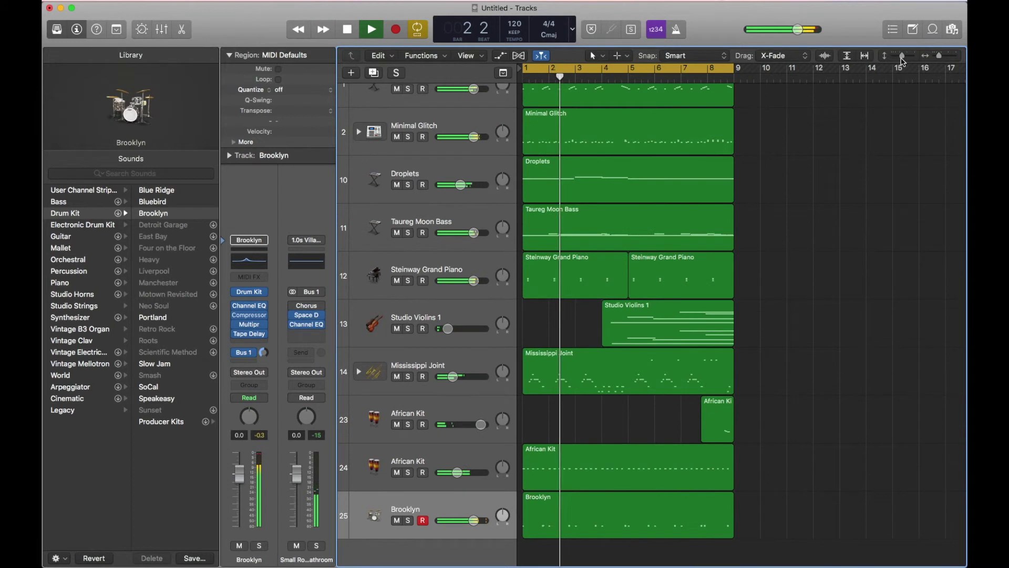
scroll(796, 189, up, 2)
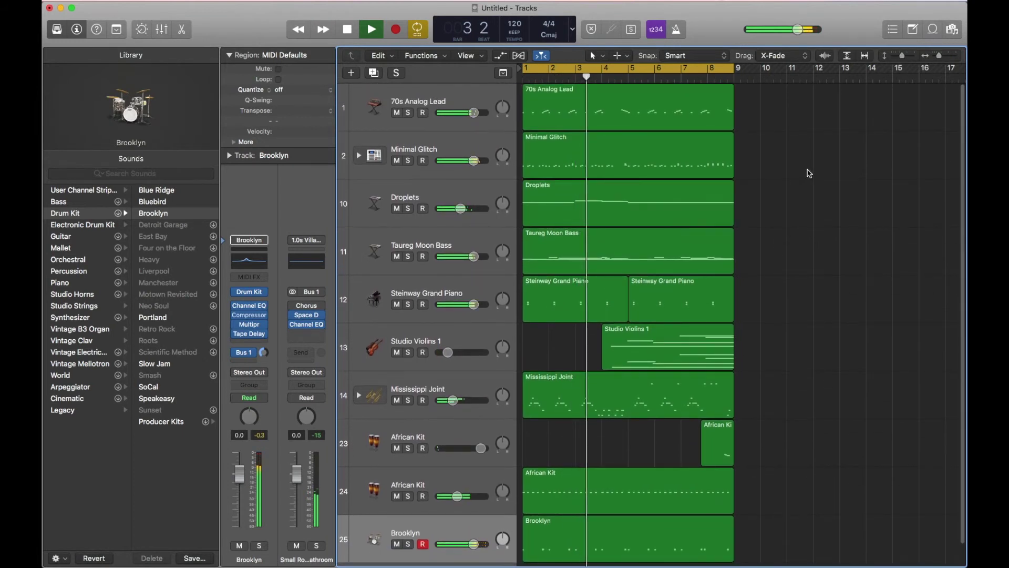